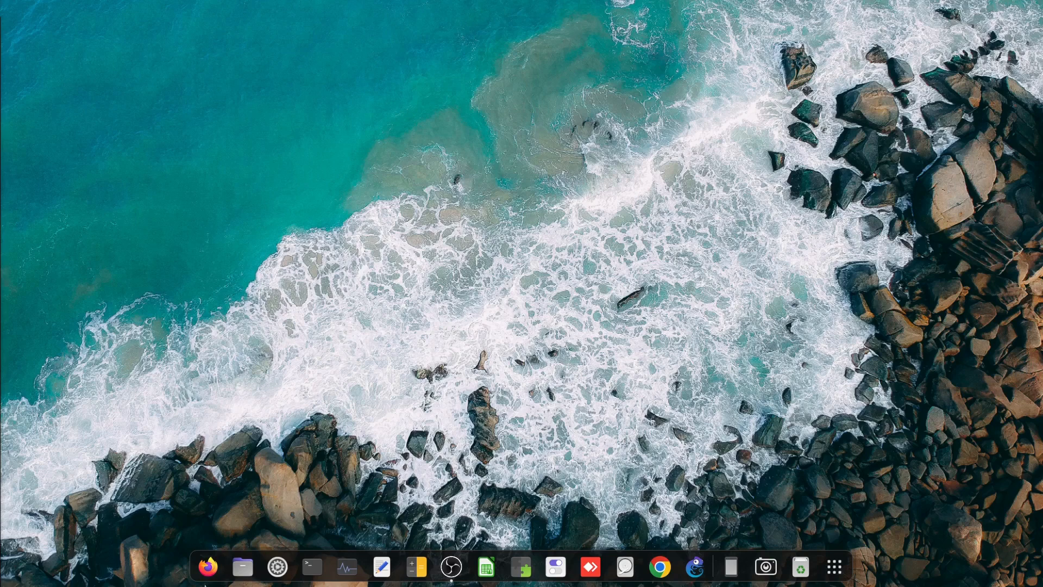
Launch Firefox from the dock
left_click(205, 567)
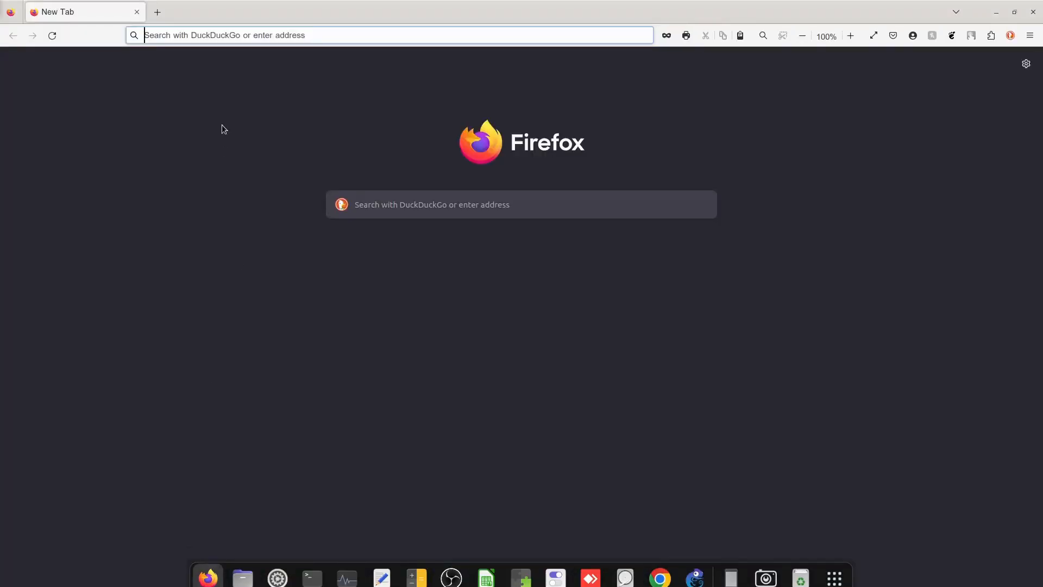
Load support.fortinet.com in Firefox, then close the browser window
left_click(221, 122)
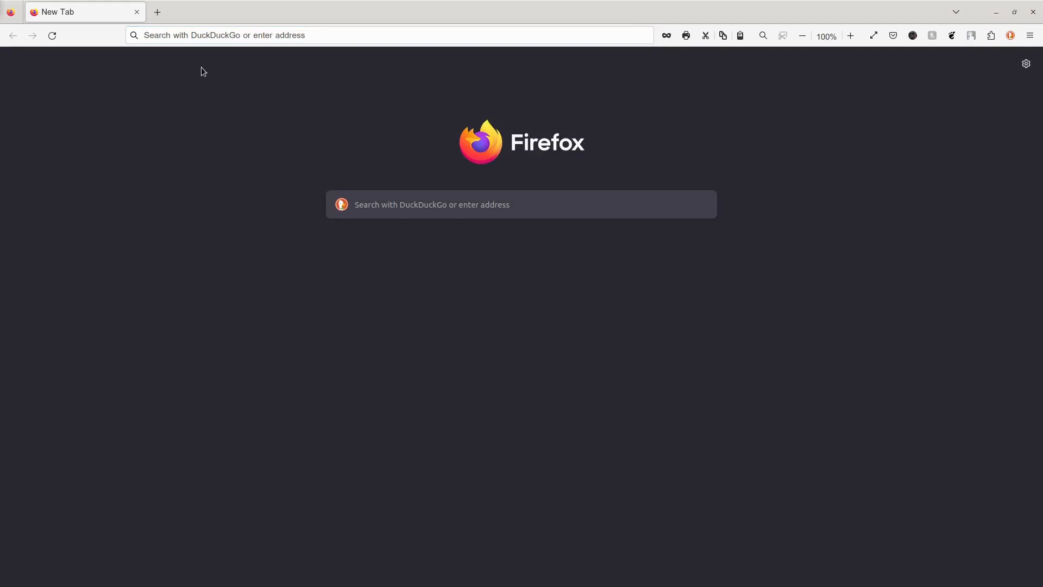
left_click(190, 36)
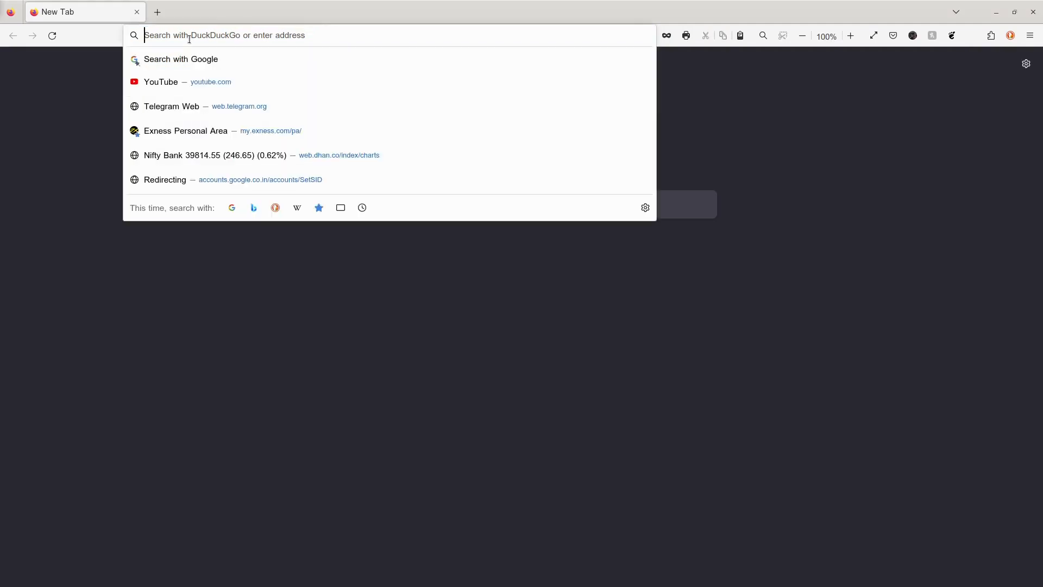
type("support.")
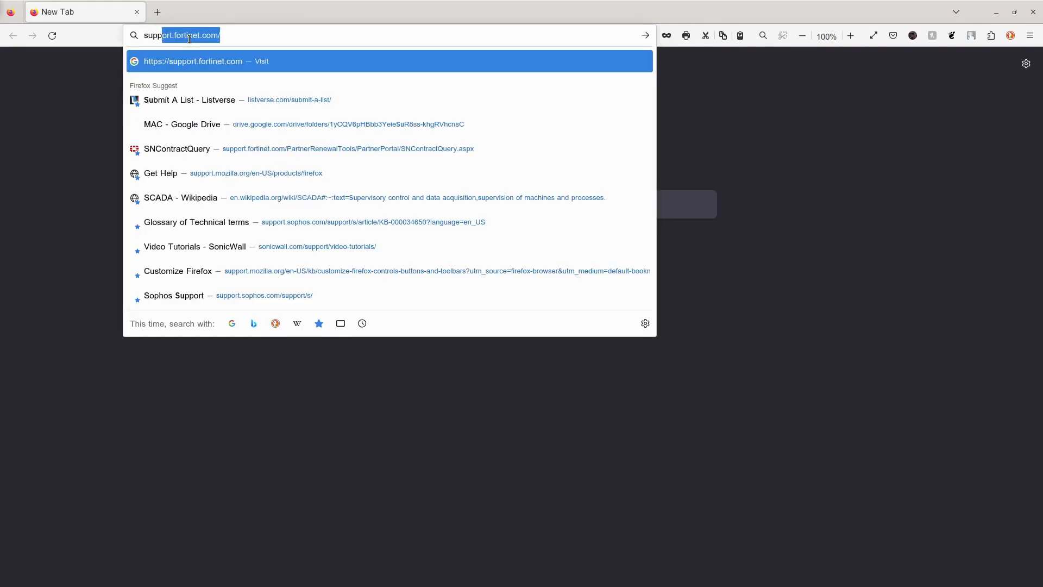
type("fortinet.co")
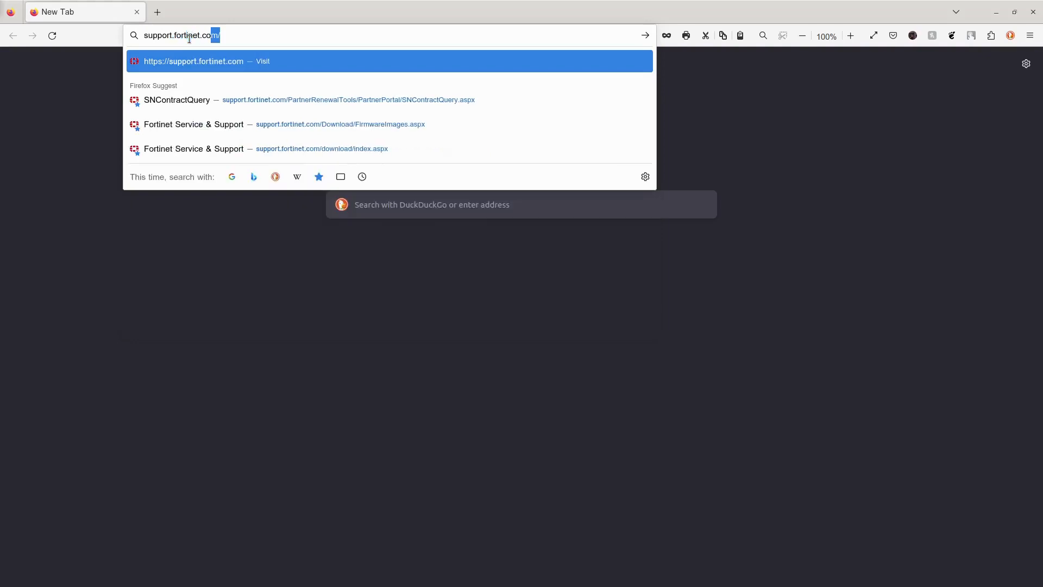
key("Return")
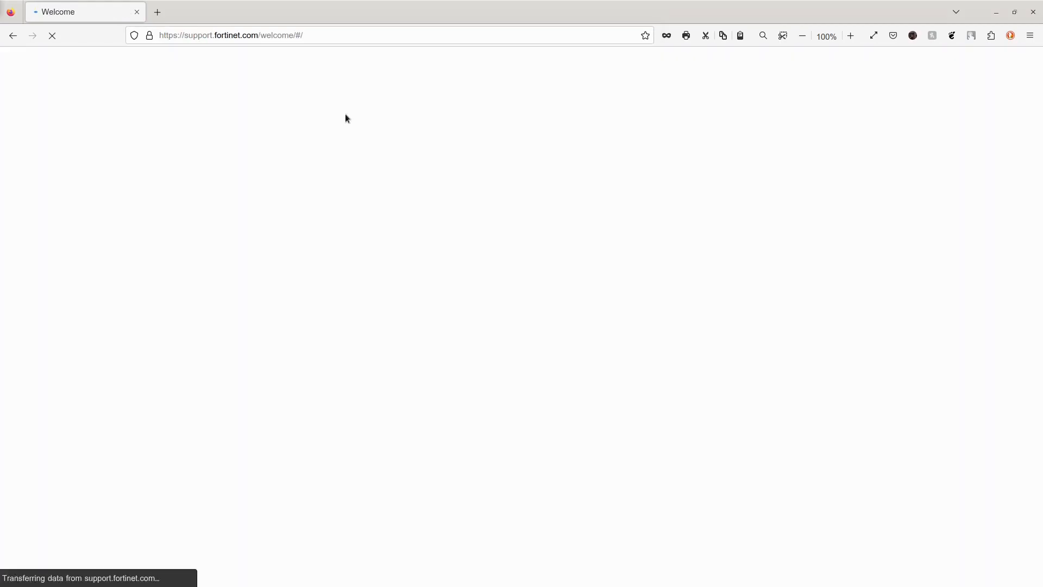
left_click(1034, 12)
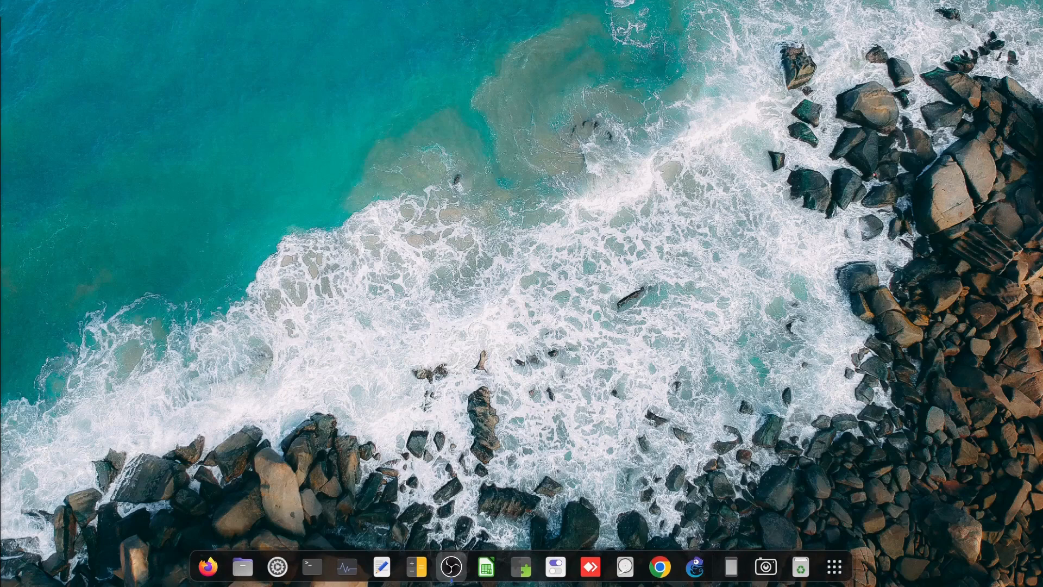
Drag the FGT_VM64_KVM qcow2 disk image onto the desktop and select it
key("super+h")
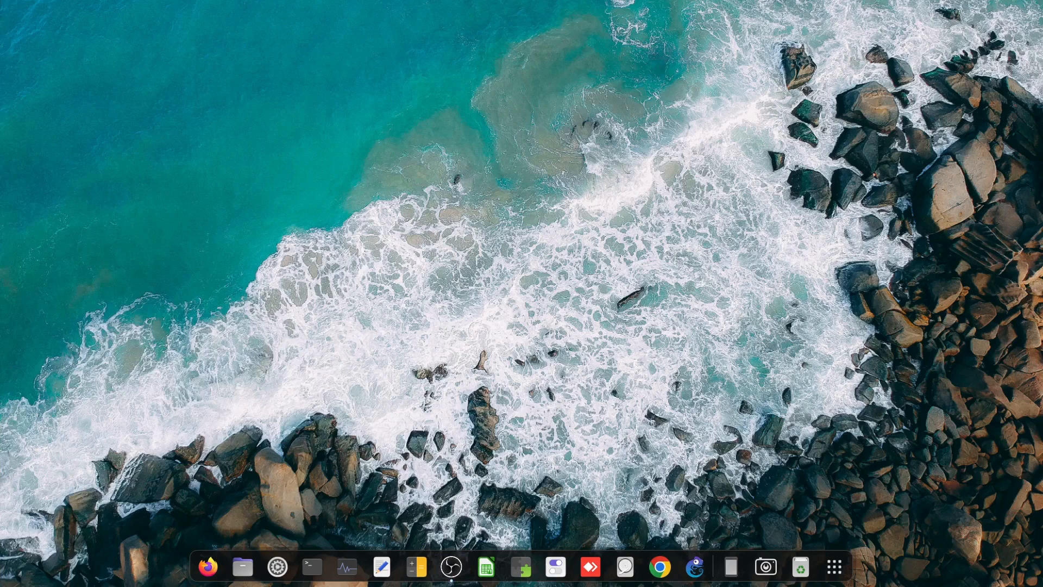
left_click_drag(0, 103, 277, 135)
left_click_drag(192, 94, 370, 216)
Check the image's Properties, confirming it is a QEMU disk image, then deselect it
right_click(278, 138)
left_click(310, 321)
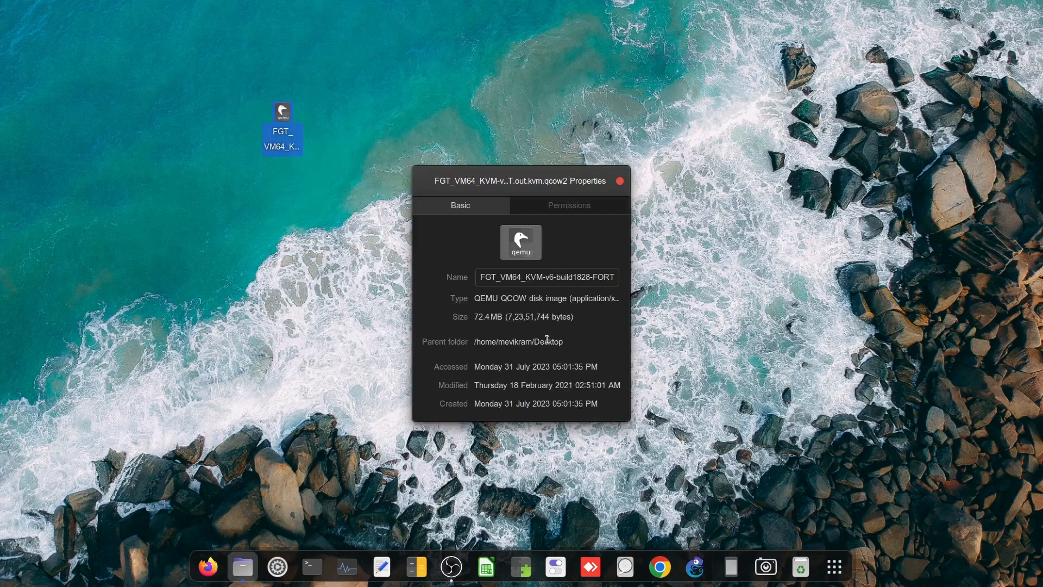
left_click_drag(480, 298, 566, 297)
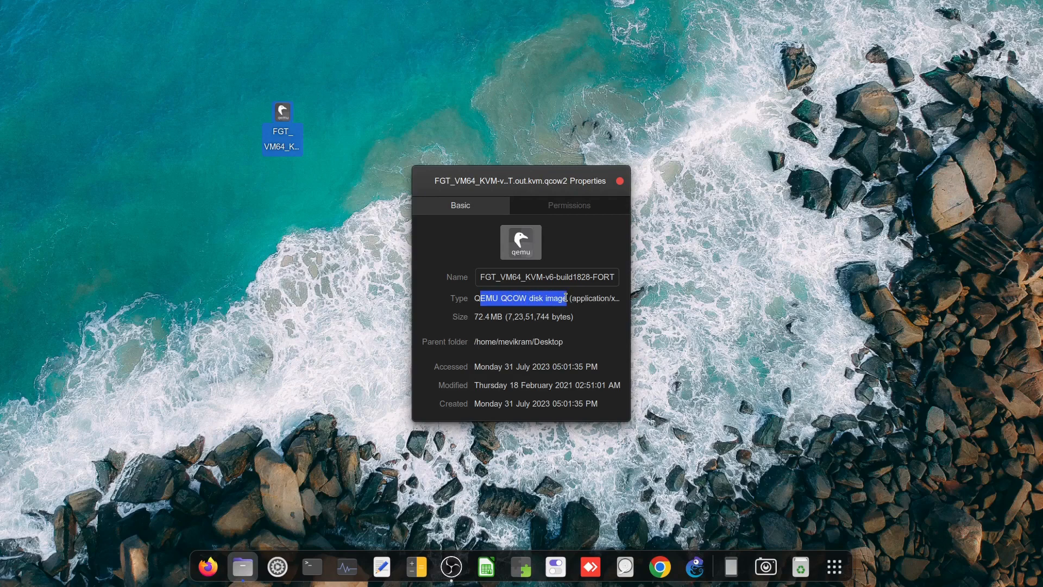
left_click(620, 185)
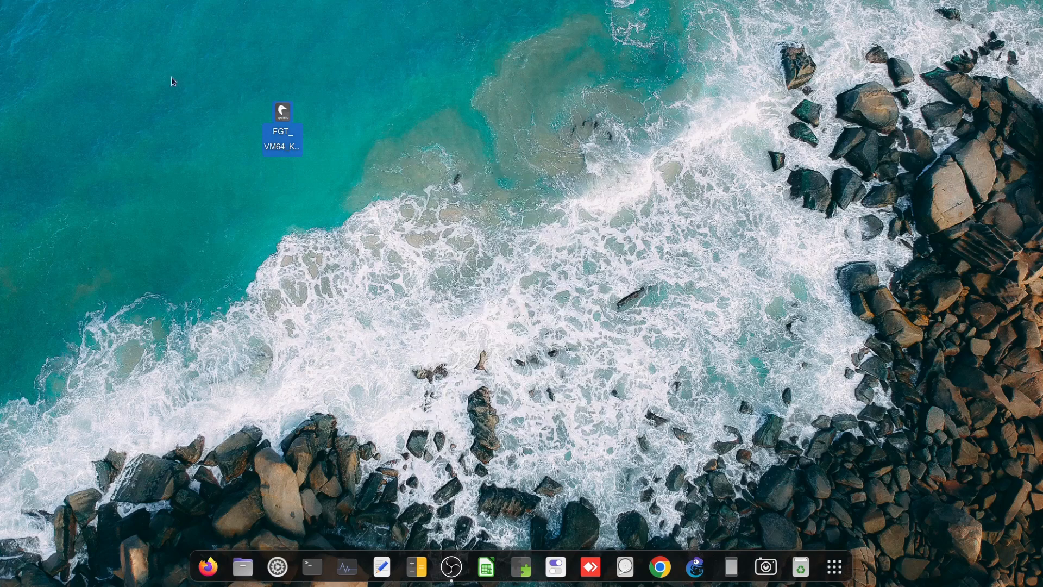
left_click_drag(221, 91, 348, 169)
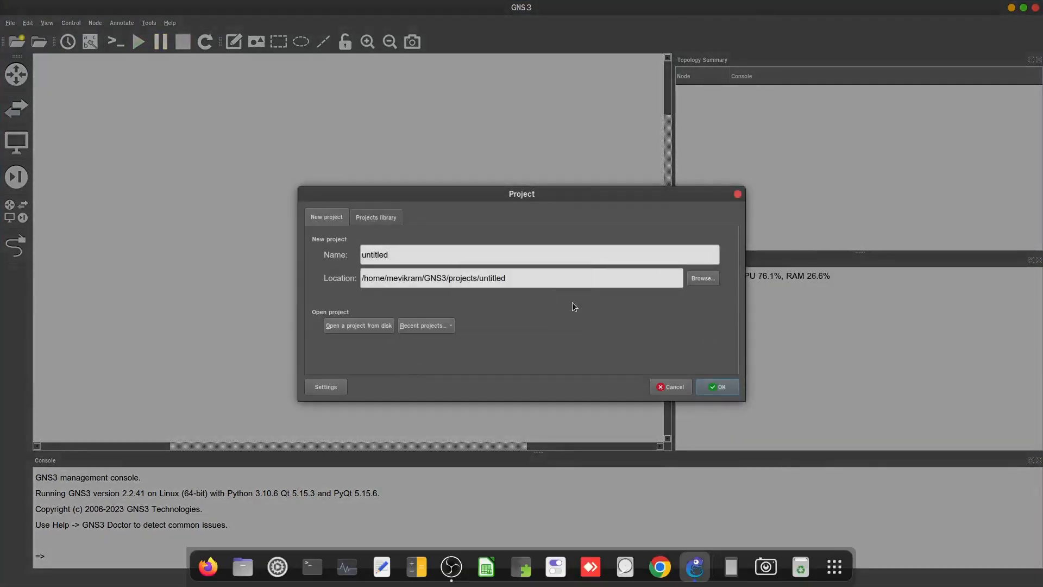
left_click(662, 389)
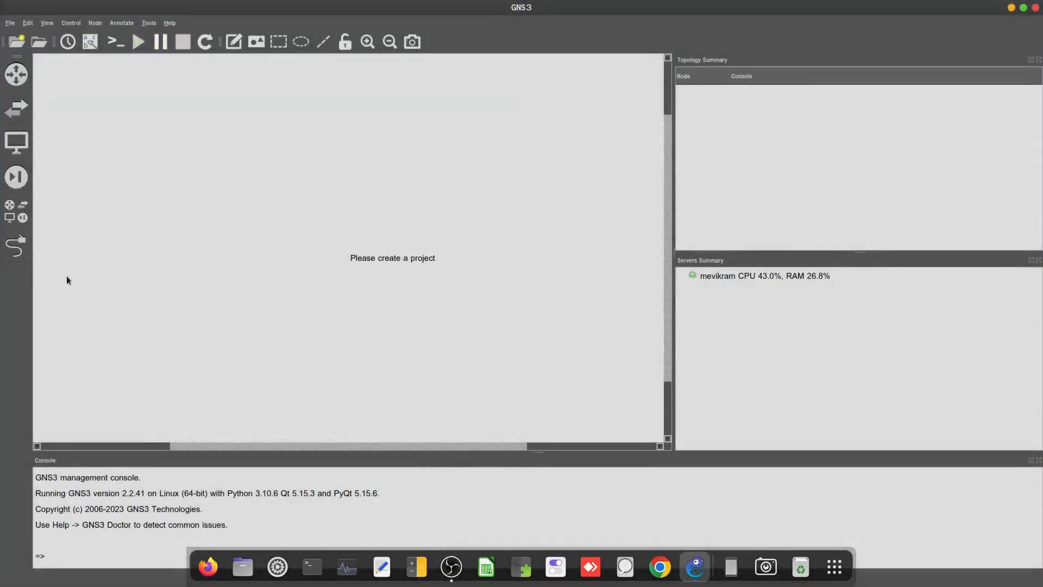
left_click(16, 211)
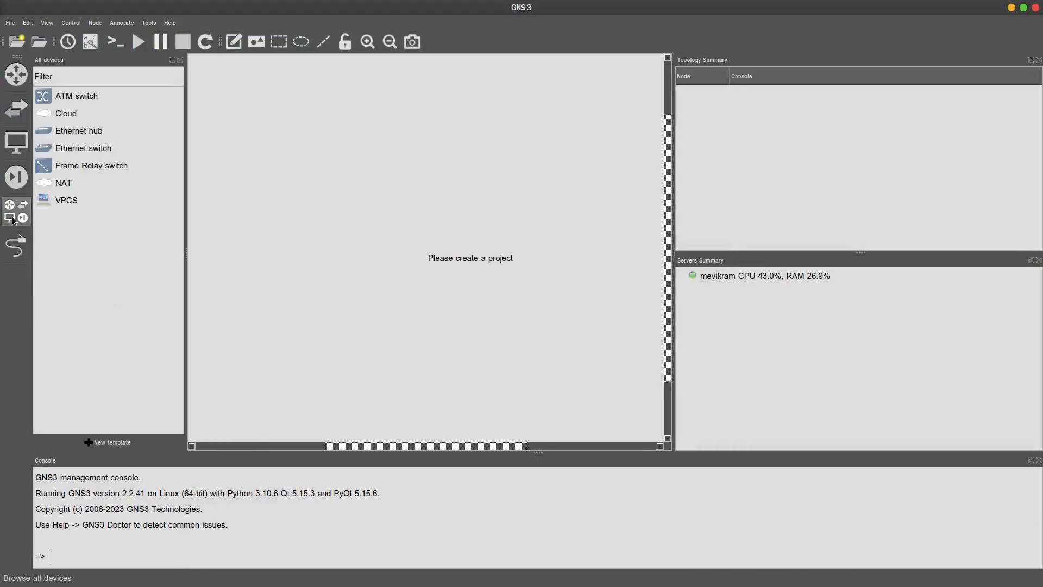
left_click(20, 106)
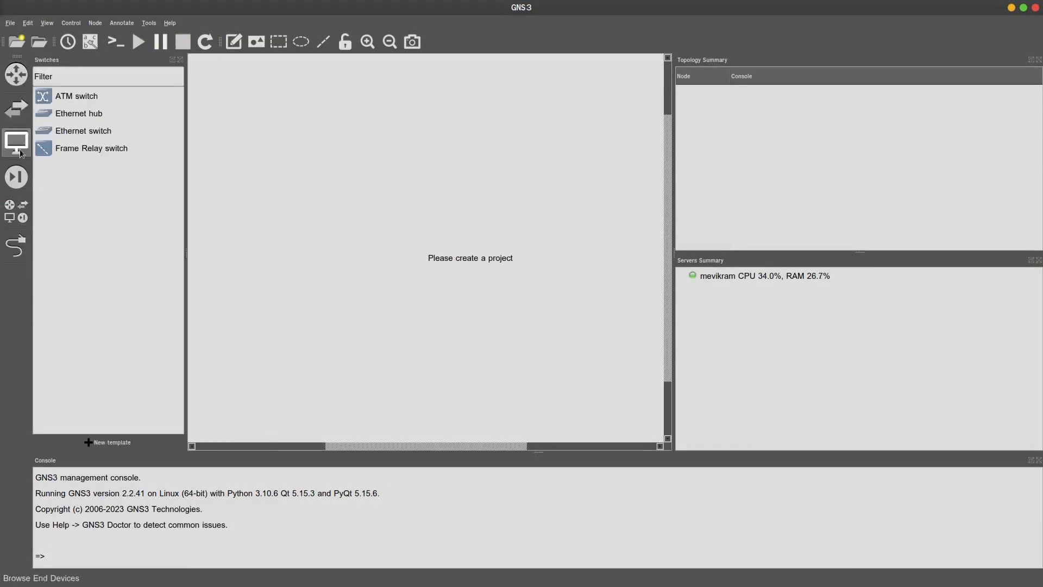
left_click(16, 177)
left_click(16, 211)
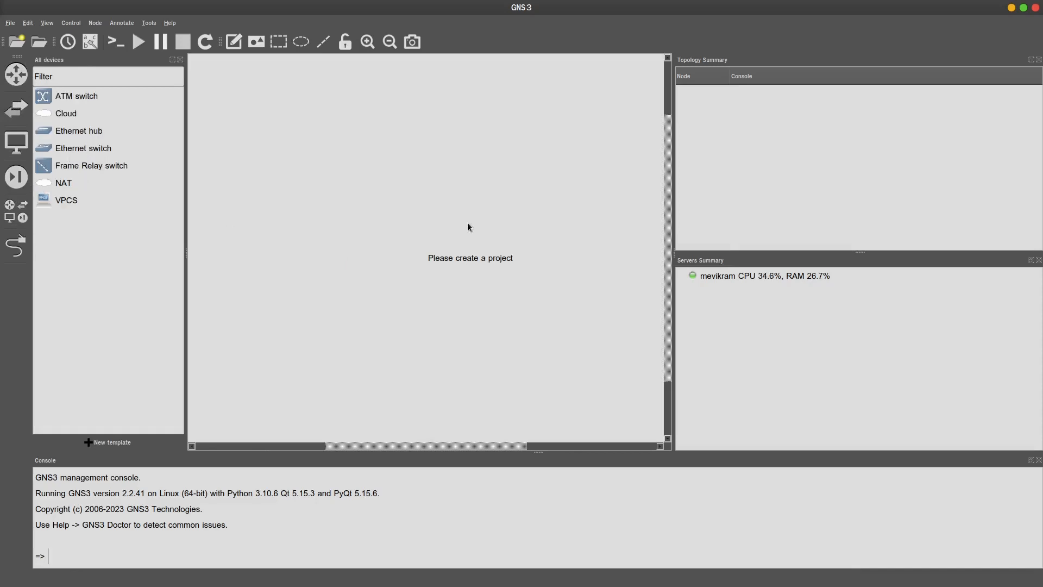
left_click(1013, 8)
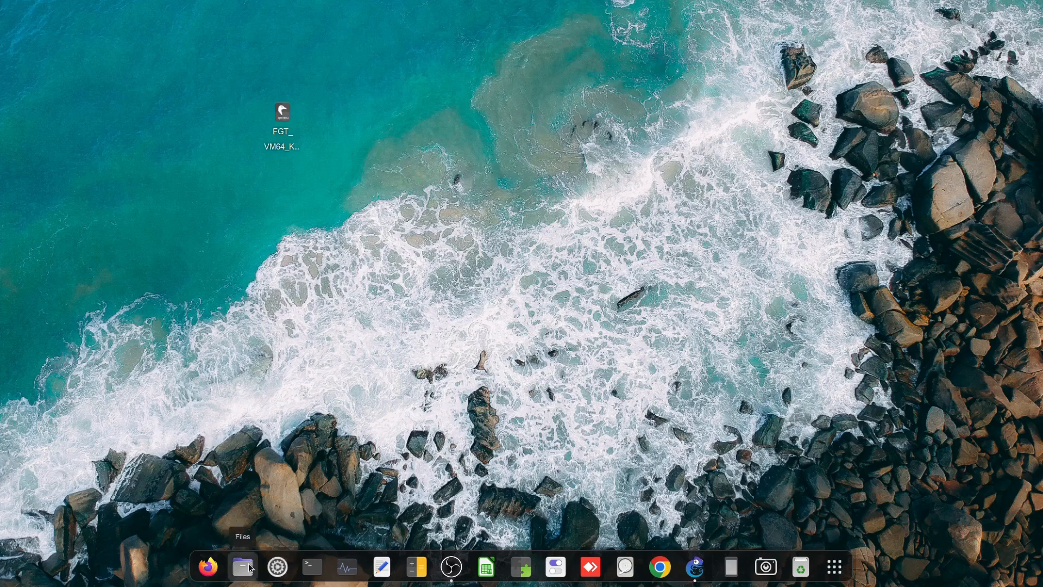
Browse the GNS3 folder's appliances and images/QEMU subfolders in Files, then close Files
left_click_drag(344, 205, 345, 204)
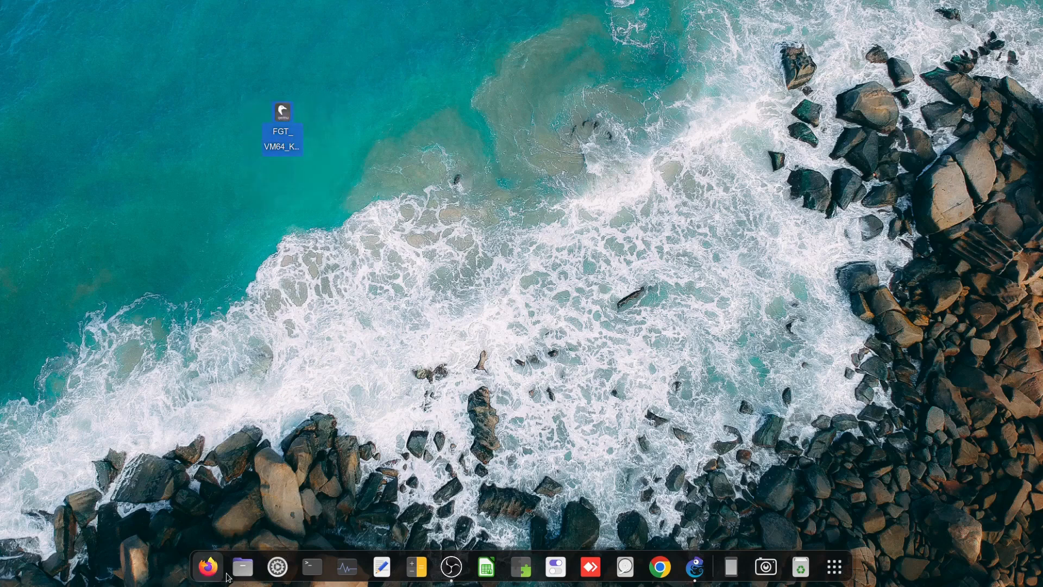
left_click(239, 568)
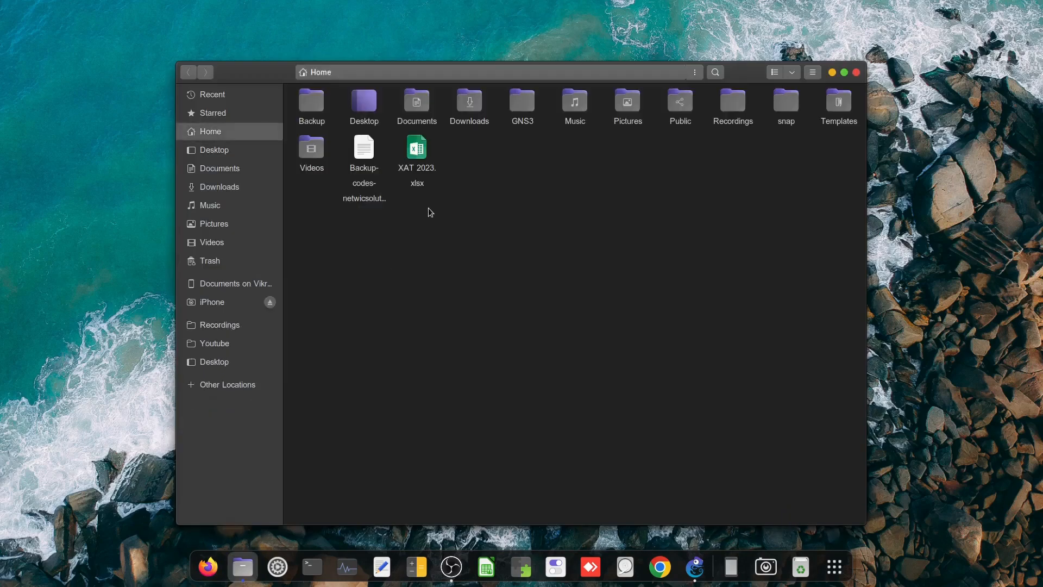
double_click(522, 115)
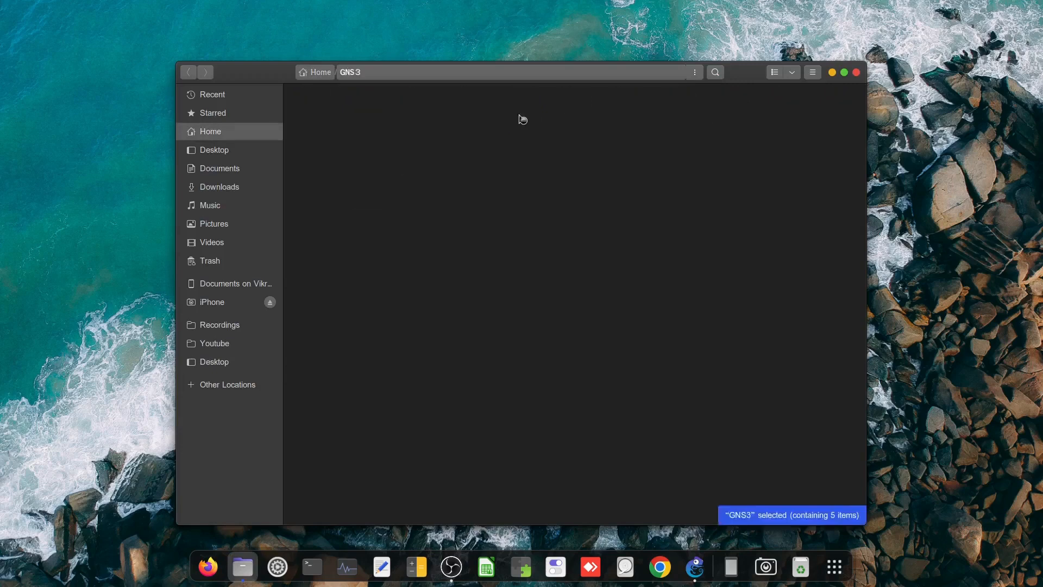
left_click(346, 74)
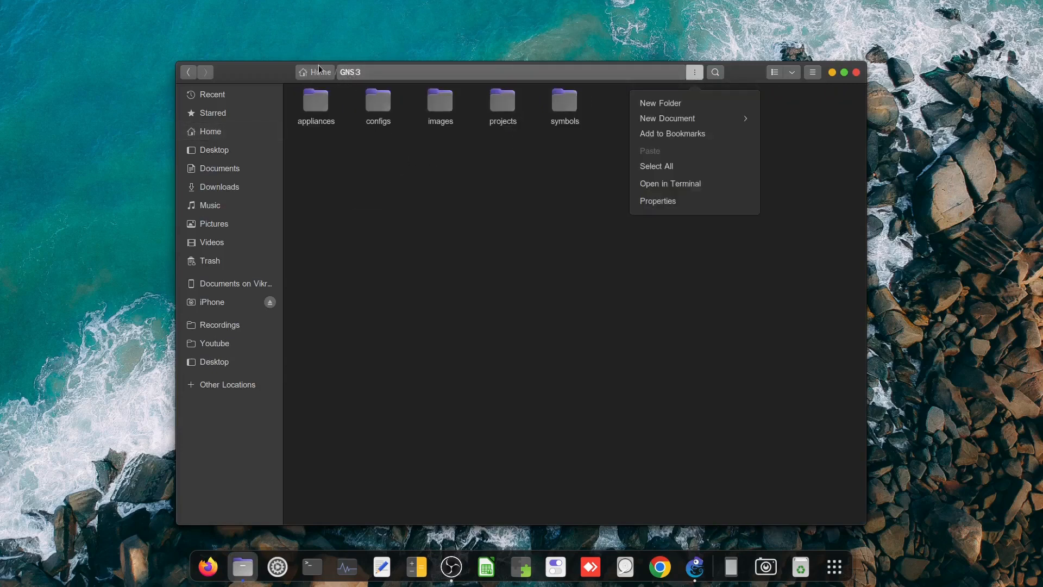
left_click(397, 202)
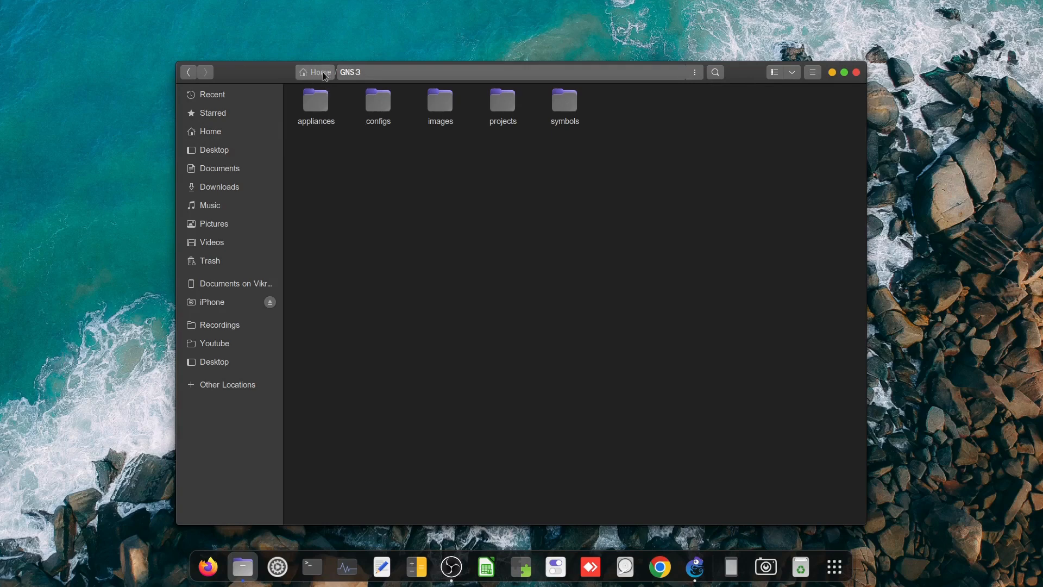
double_click(327, 107)
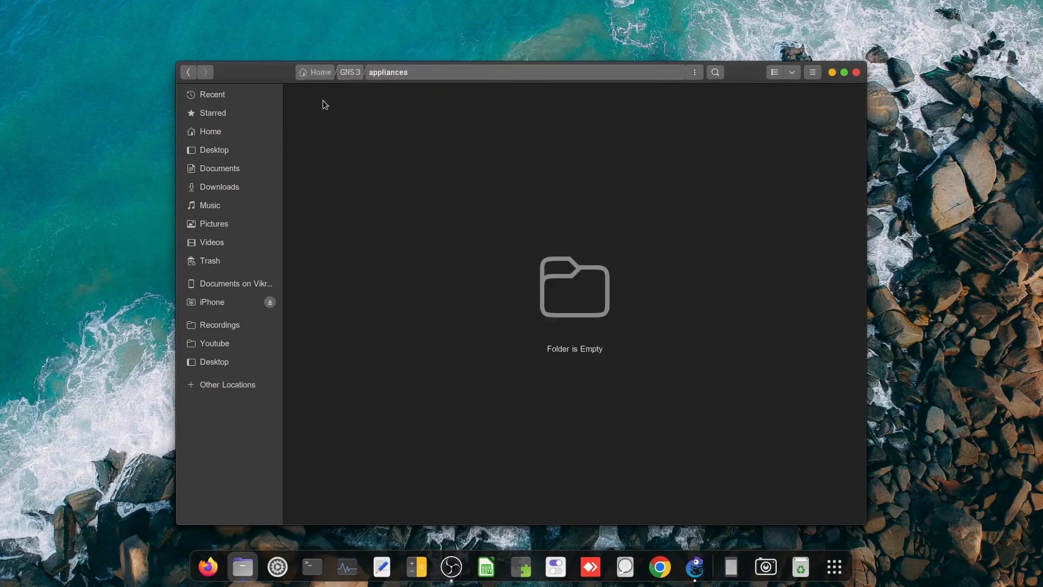
left_click(348, 74)
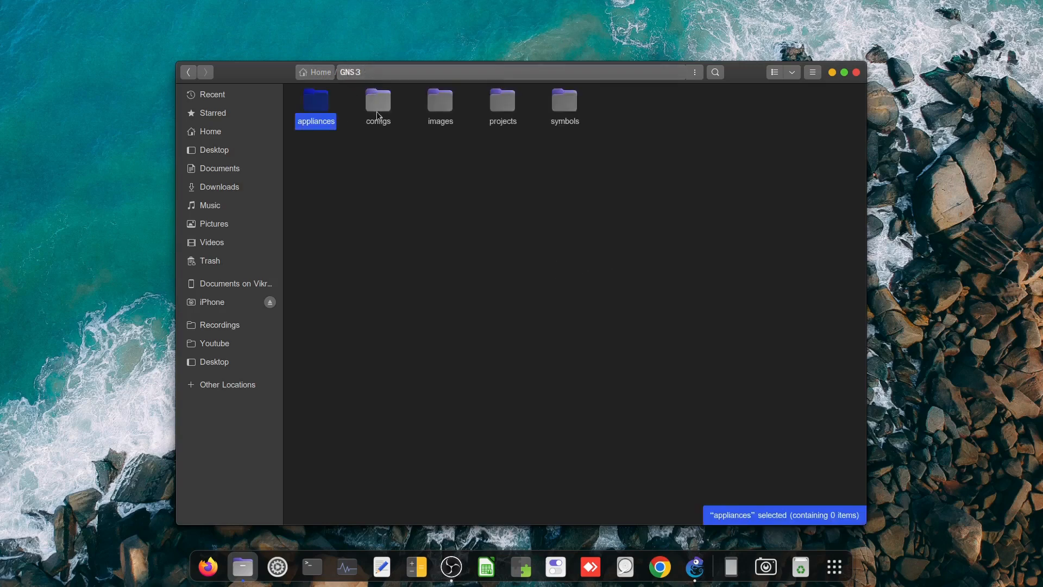
double_click(445, 104)
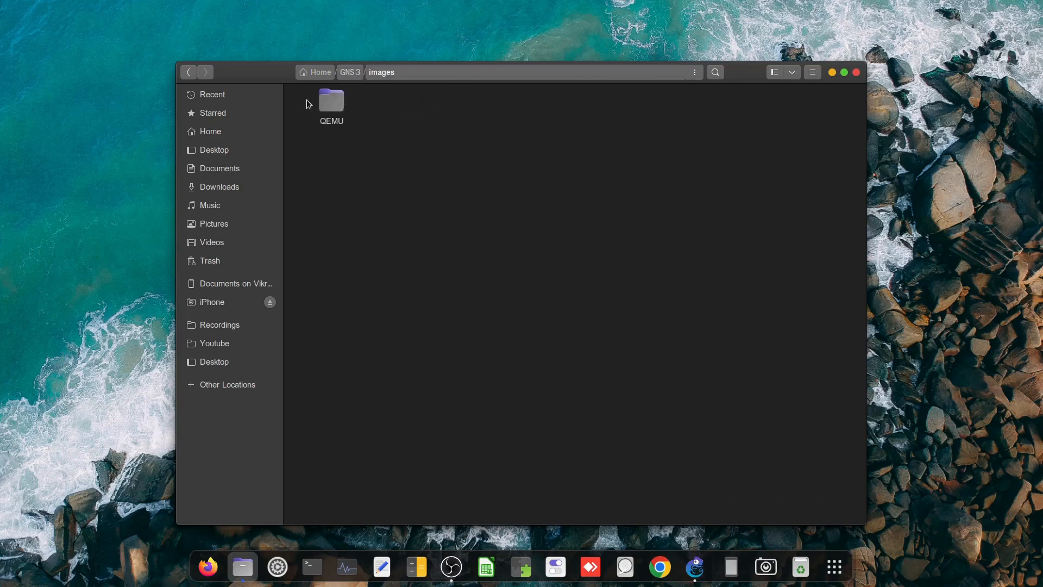
double_click(334, 100)
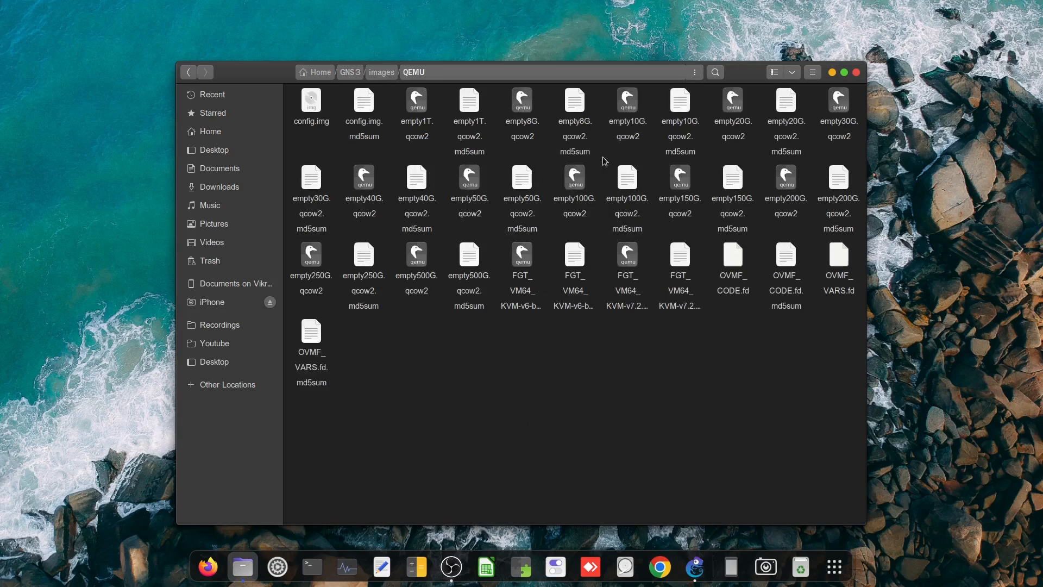
left_click(856, 73)
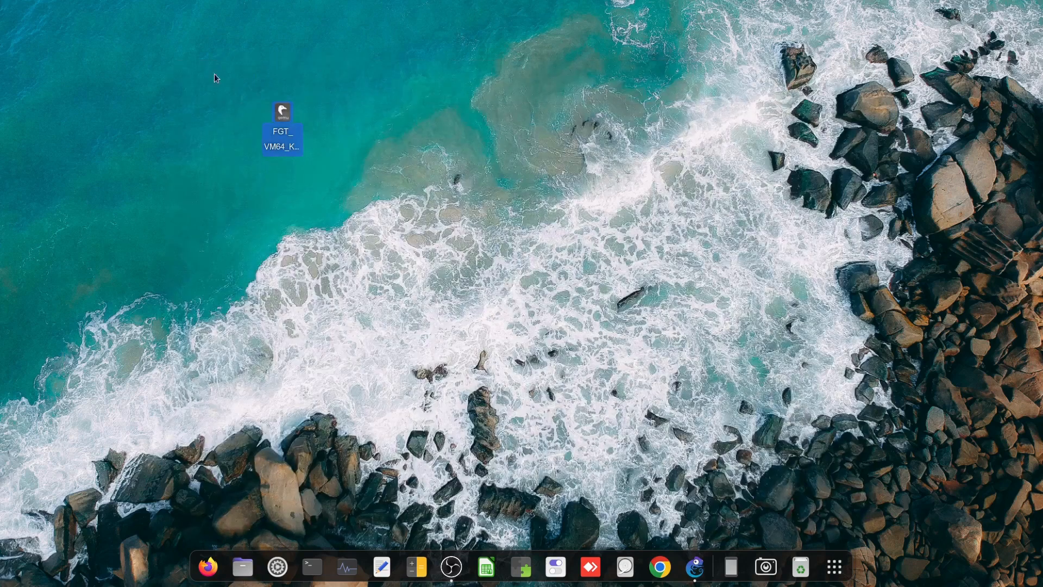
Copy the desktop FortiGate image into GNS3/appliances and switch to GNS3
right_click(283, 119)
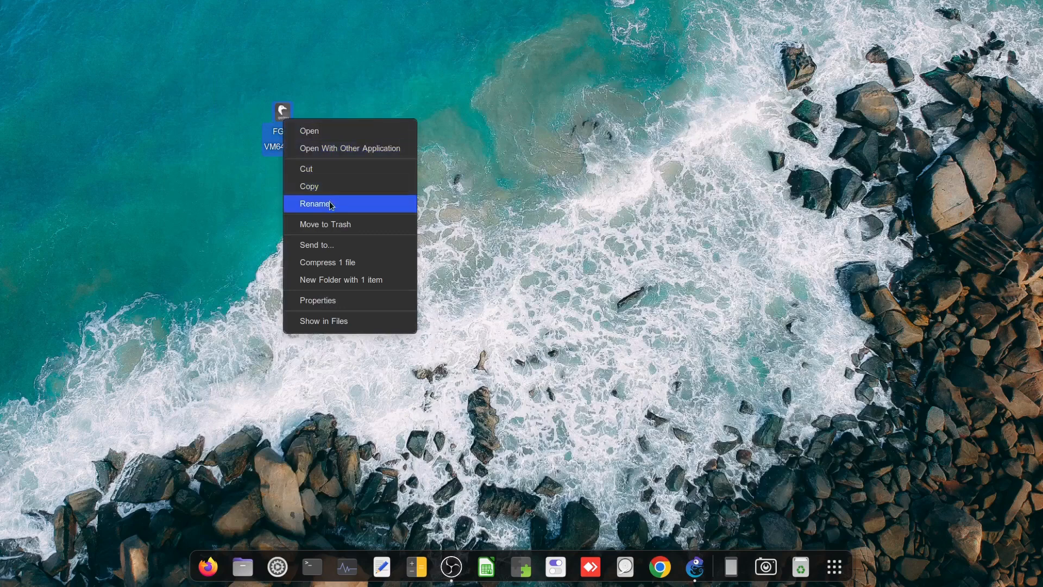
left_click(320, 187)
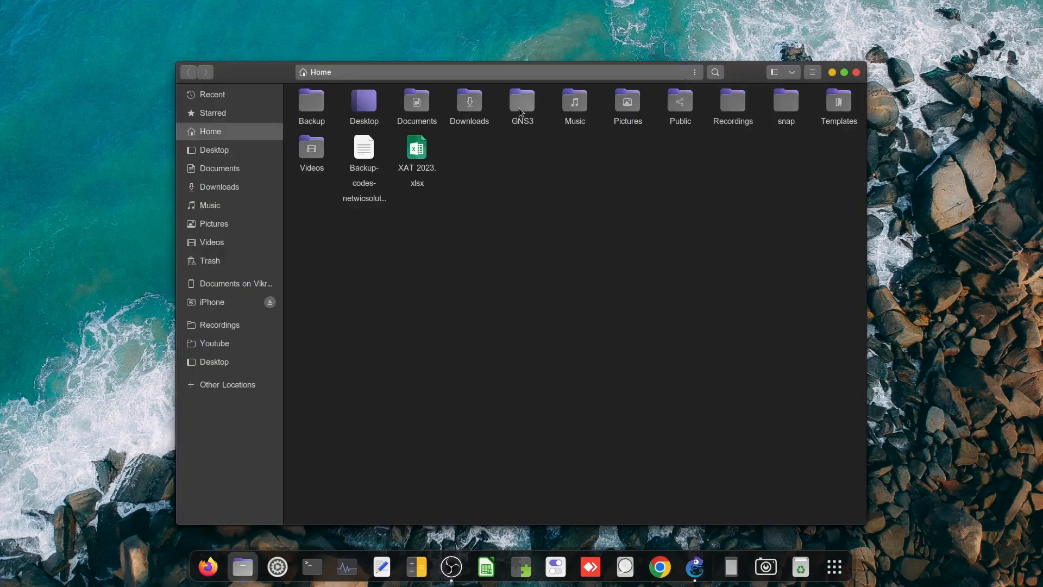
double_click(510, 114)
double_click(314, 101)
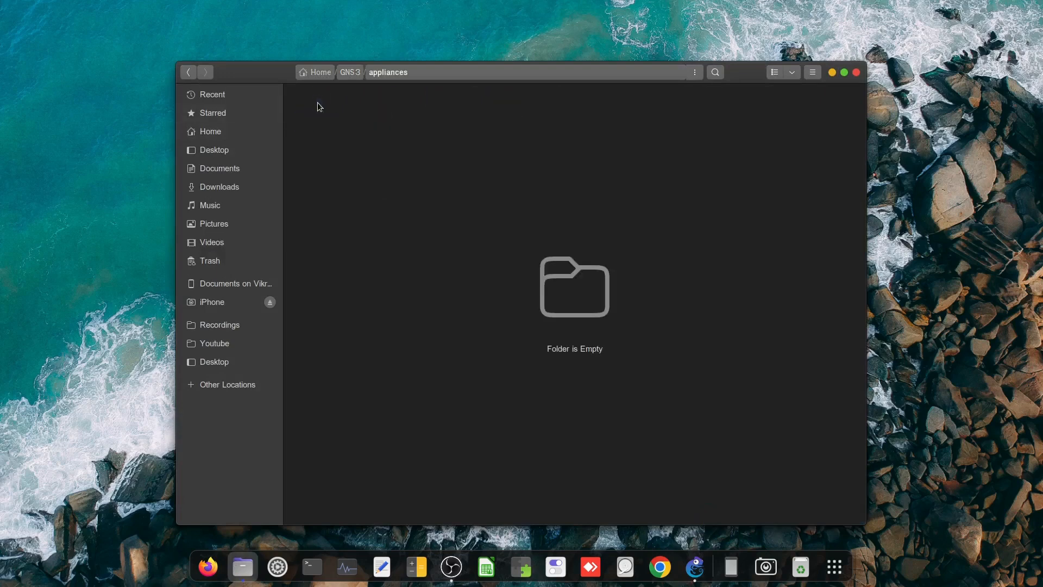
right_click(400, 207)
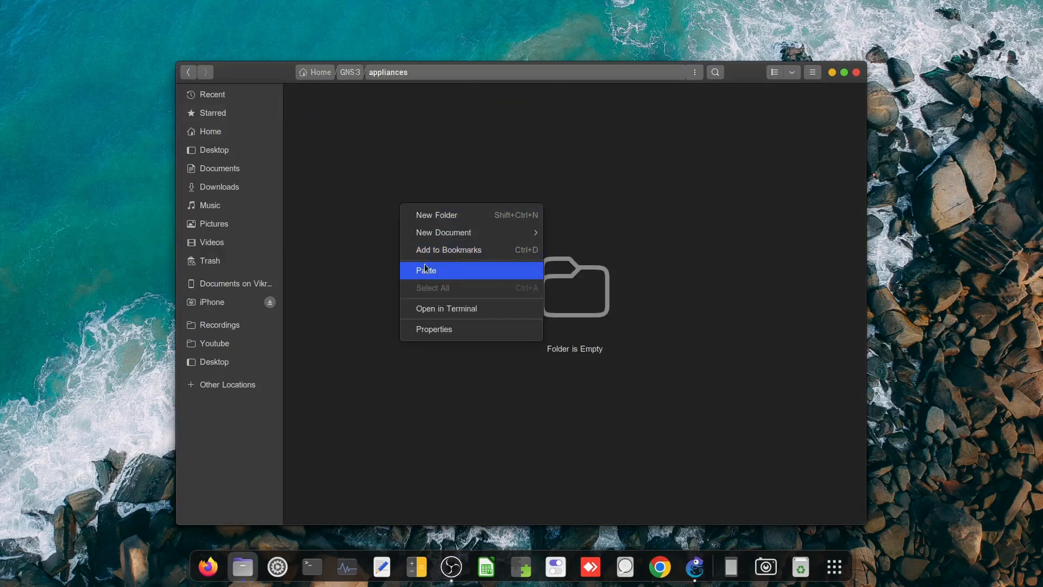
left_click(425, 268)
left_click(425, 263)
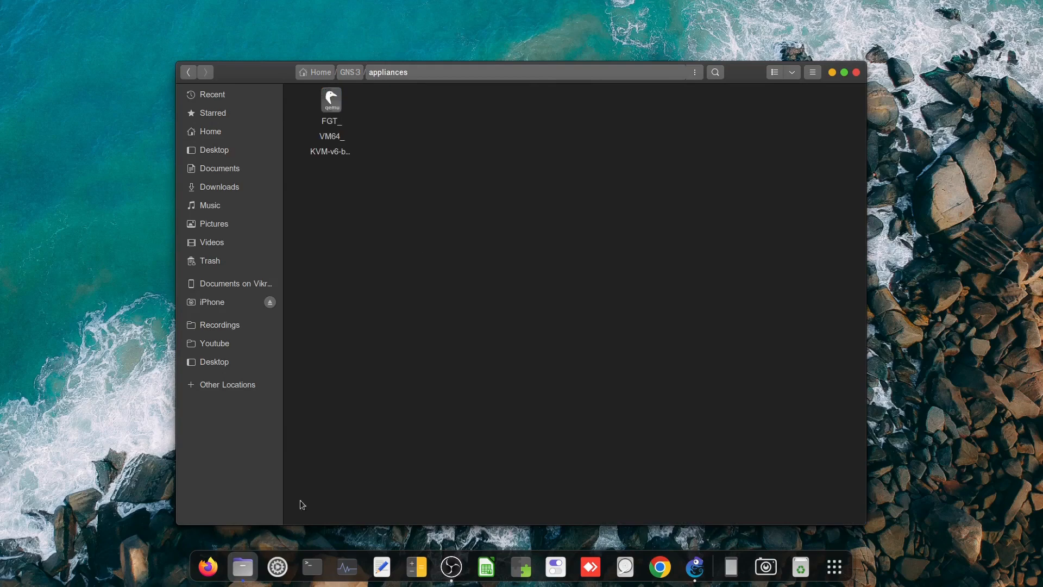
left_click(695, 567)
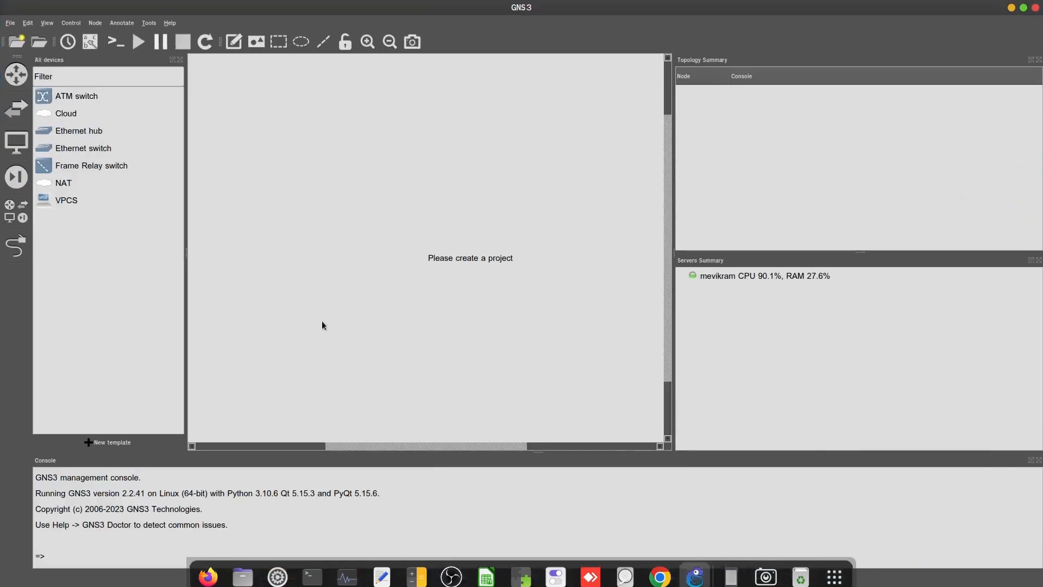
Start a new template from the server catalogue, search 'fortigate', refresh the registry, and install FortiGate
left_click(105, 447)
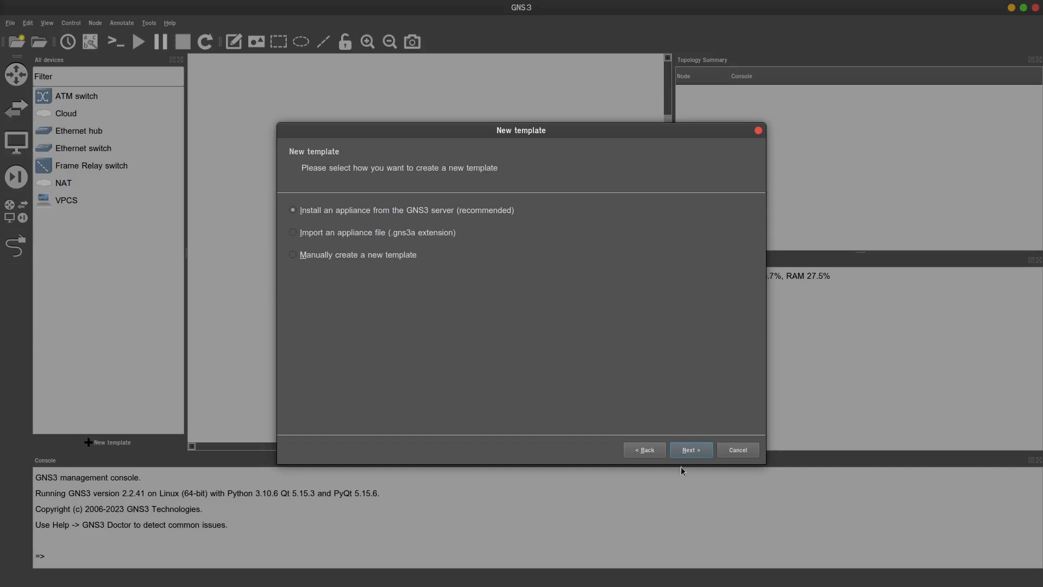
left_click(698, 452)
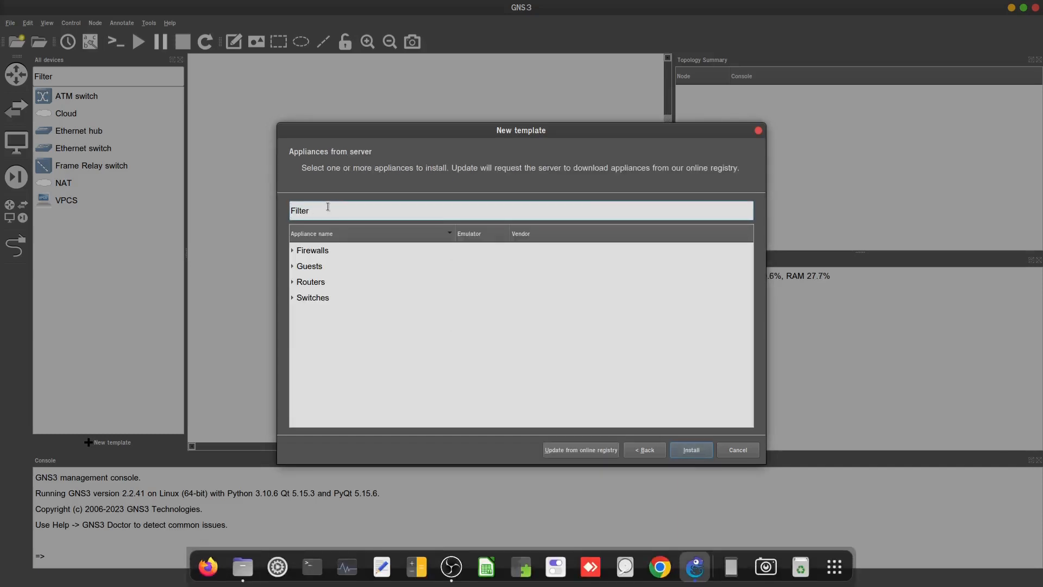
type("fortigate")
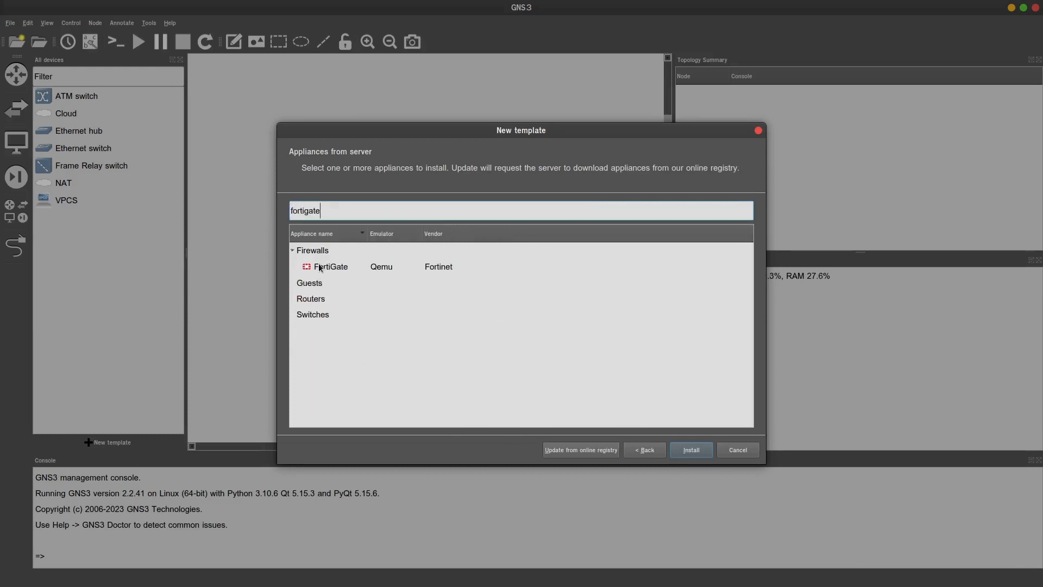
left_click(351, 266)
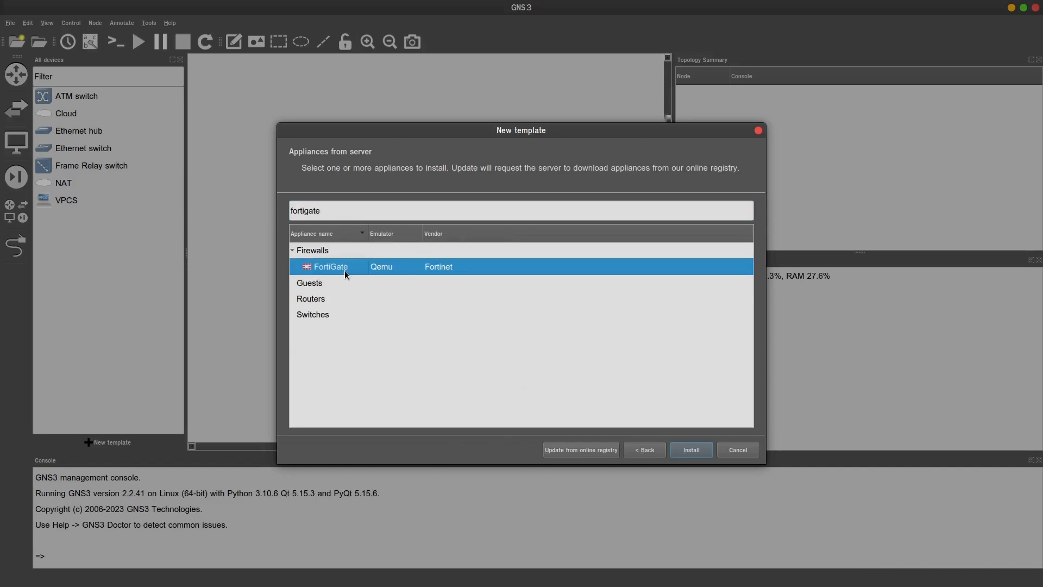
left_click(587, 449)
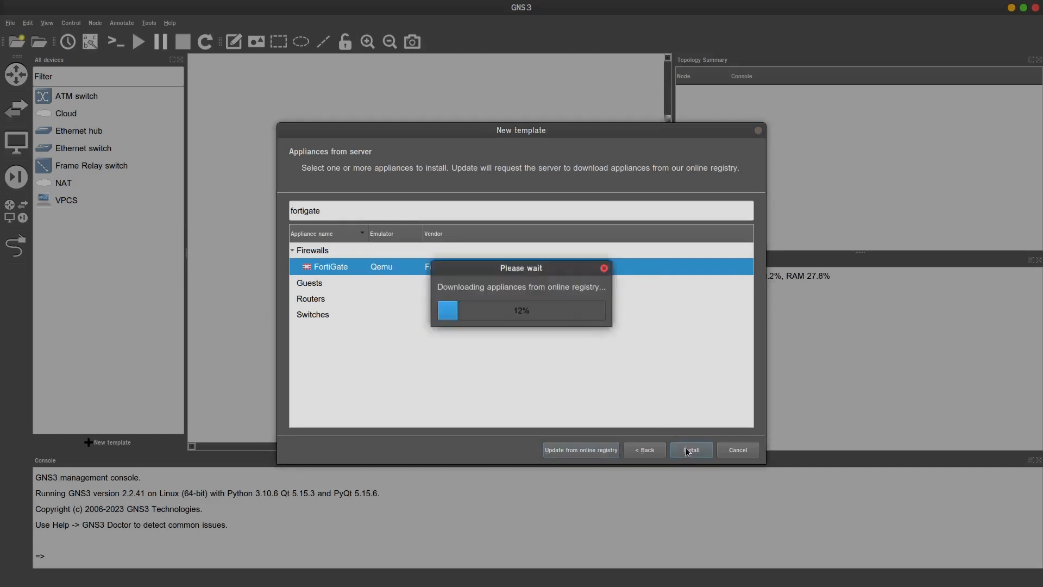
left_click(605, 268)
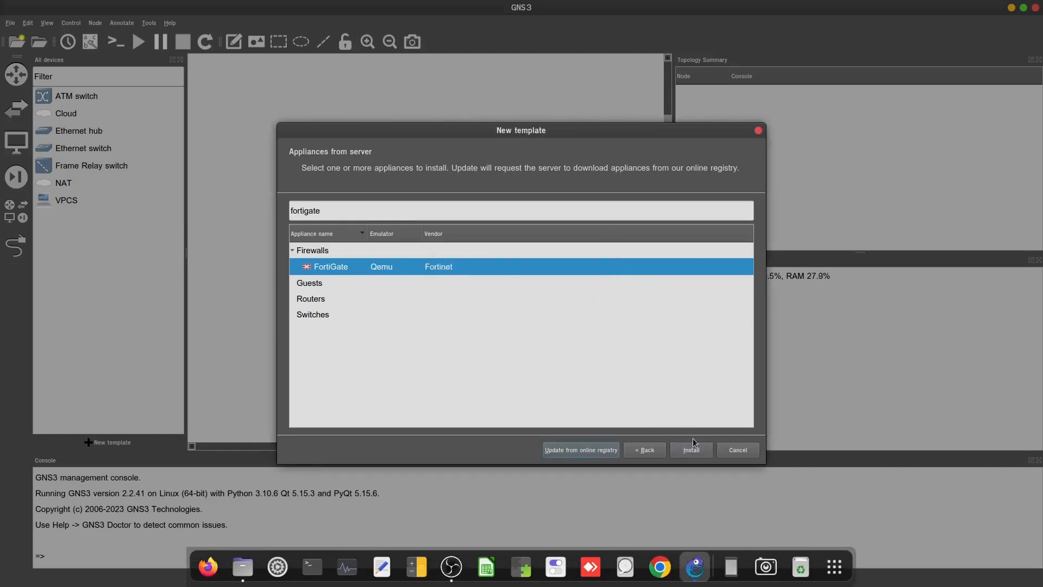
Install on the local computer, keeping /bin/qemu-system-x86_64 (v6.2.0) as the Qemu binary
left_click(691, 450)
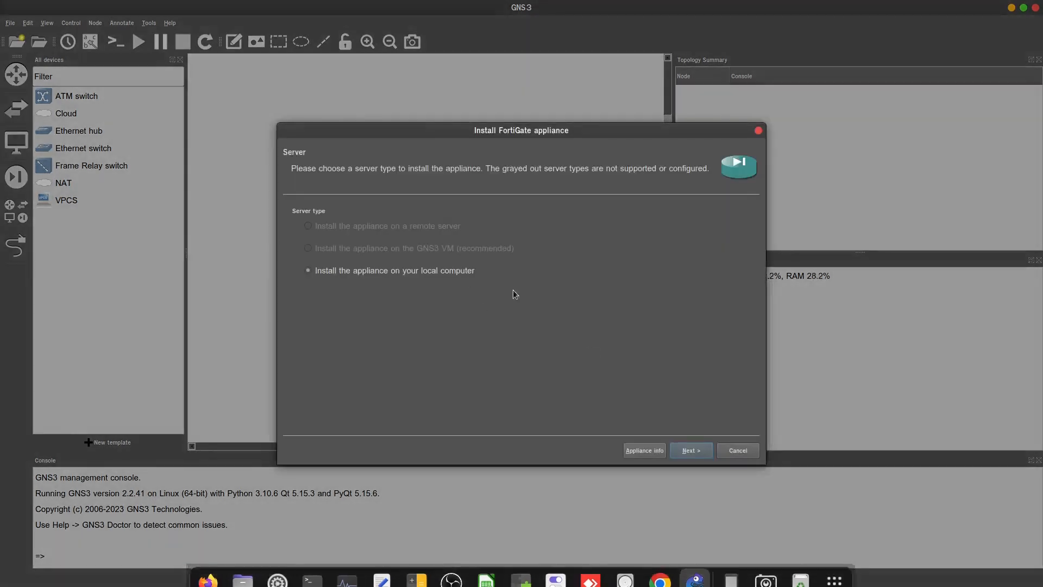
left_click(604, 268)
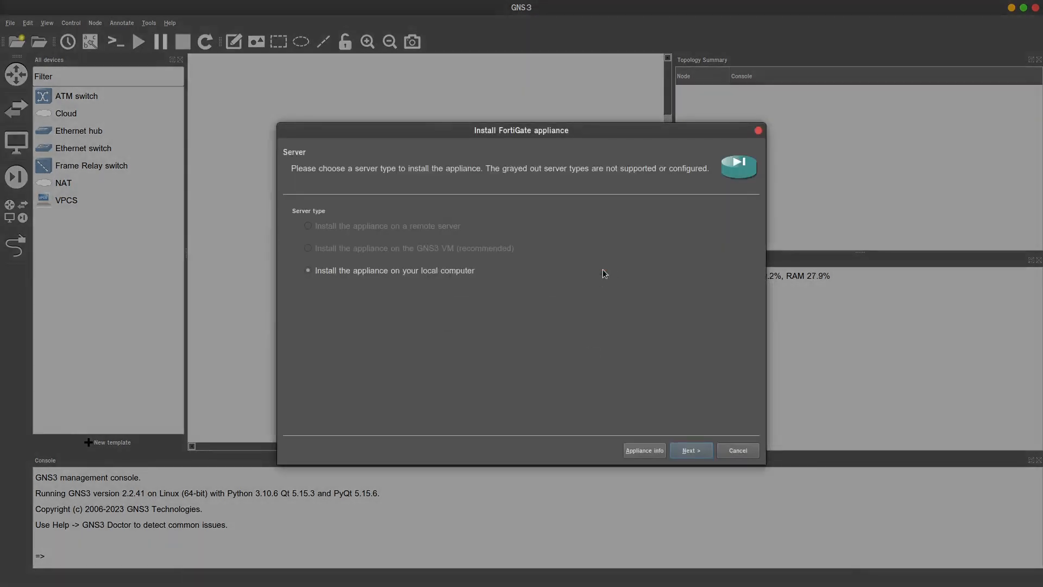
left_click(690, 451)
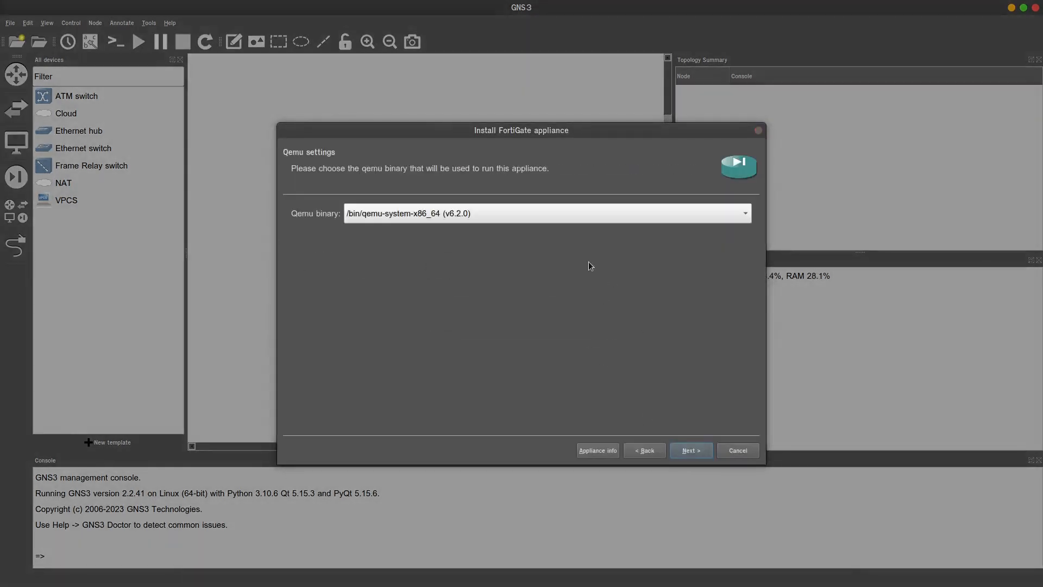
left_click(604, 268)
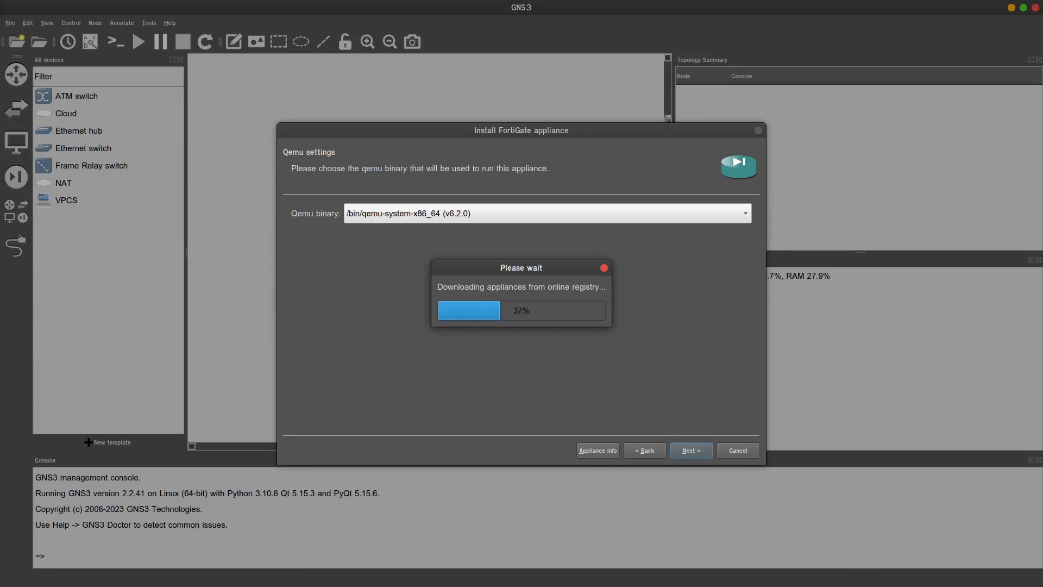
key("super")
key("super")
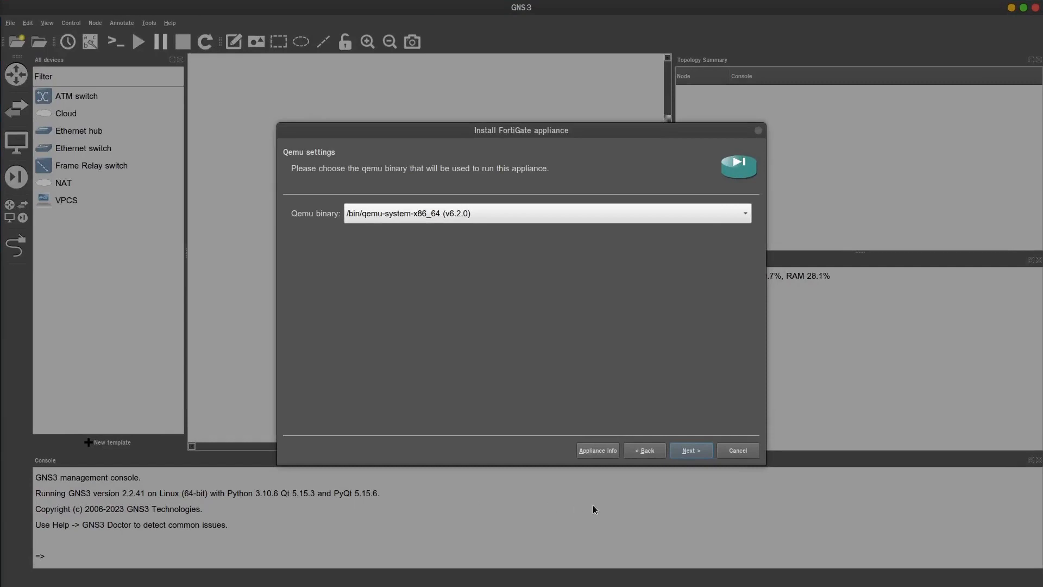
On Required files, expand 7.2.4 and select the missing 6.4.5 FGT_VM64_KVM build1828 image
left_click(693, 454)
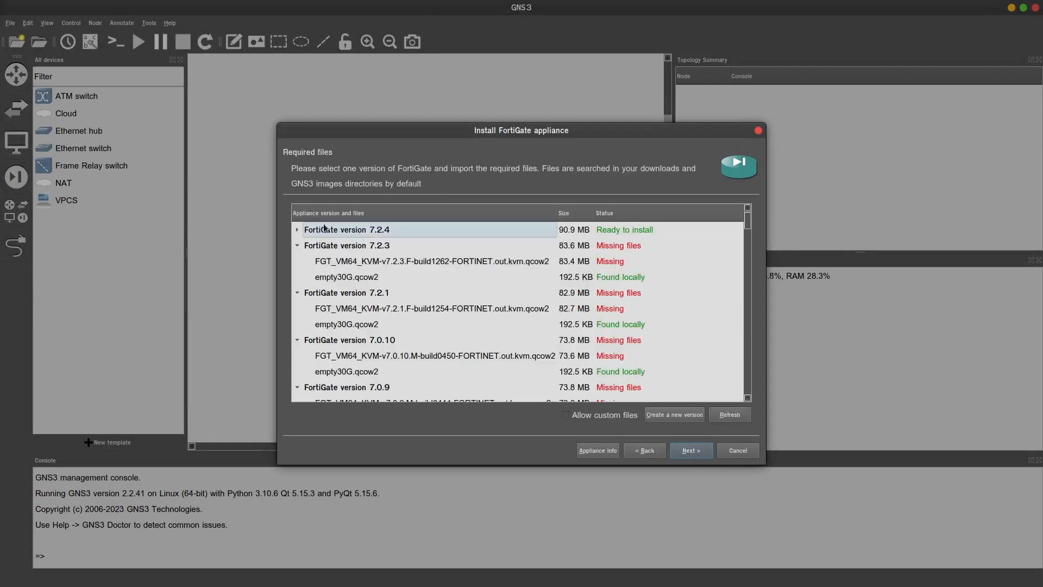
left_click(298, 230)
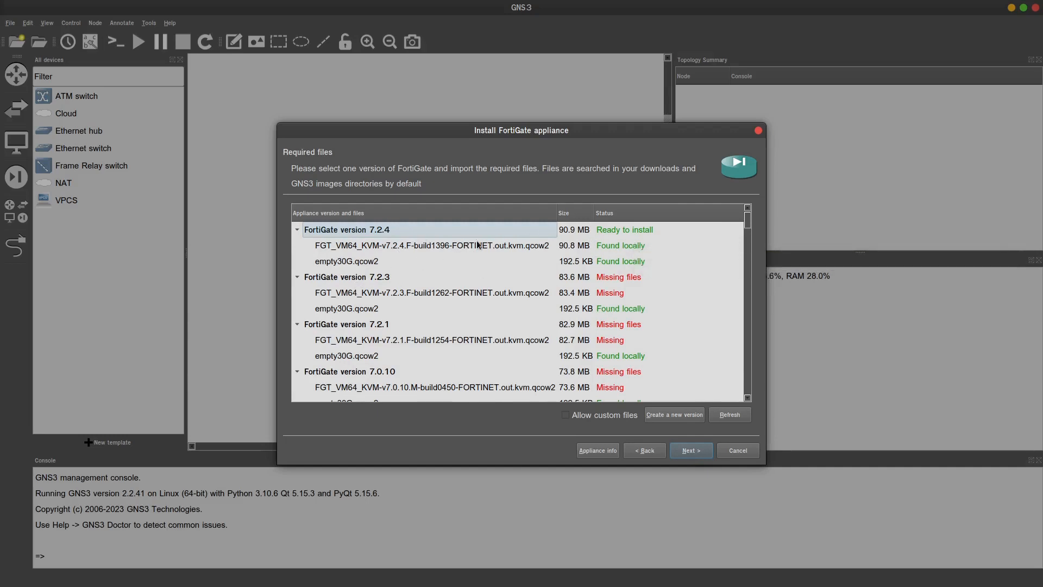
scroll(442, 246, "down", 7)
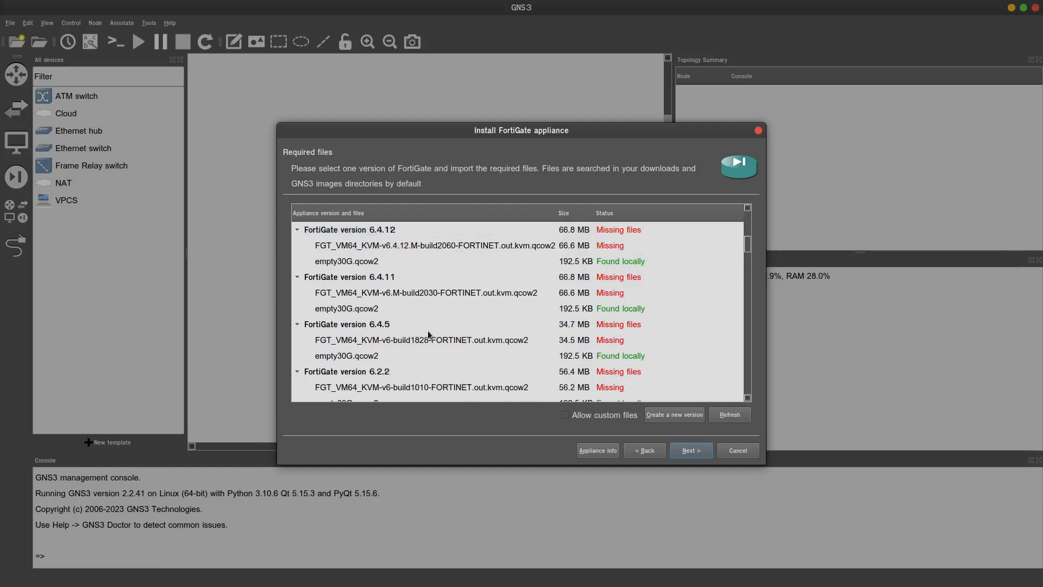
left_click(428, 340)
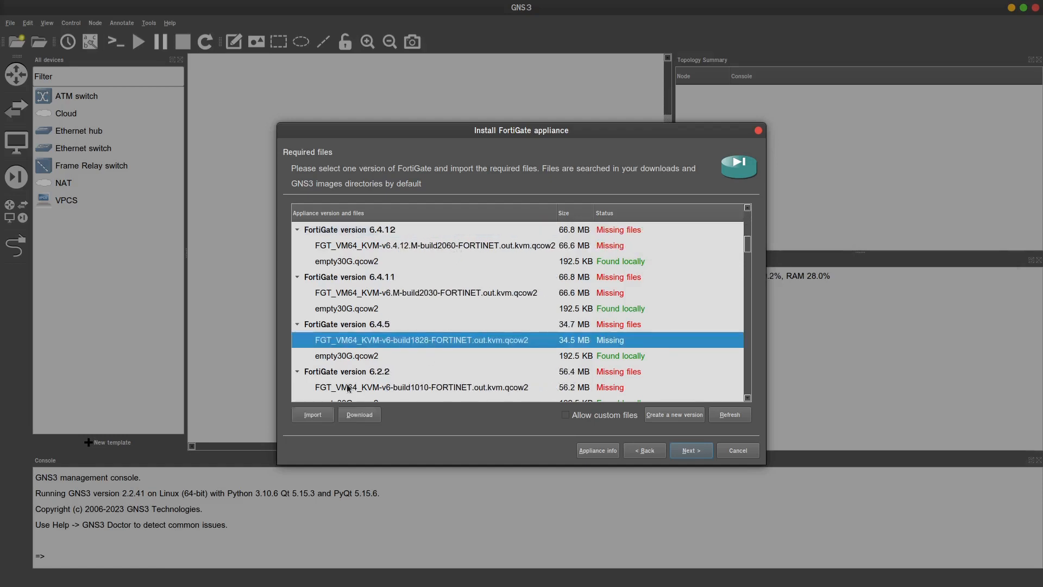
Import the FGT build1828 qcow2 image from the GNS3/appliances folder
left_click(311, 417)
double_click(326, 260)
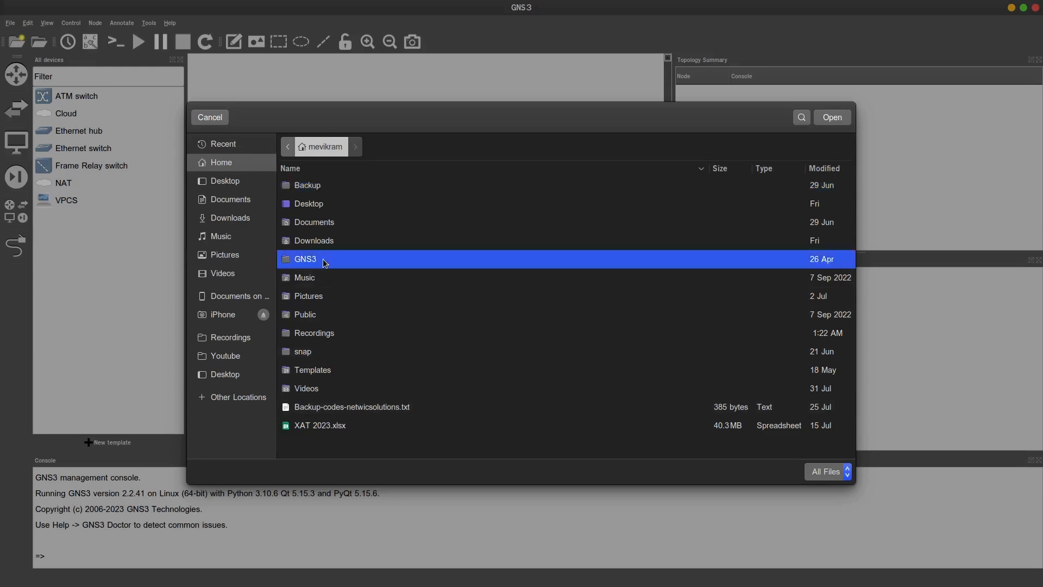
double_click(360, 187)
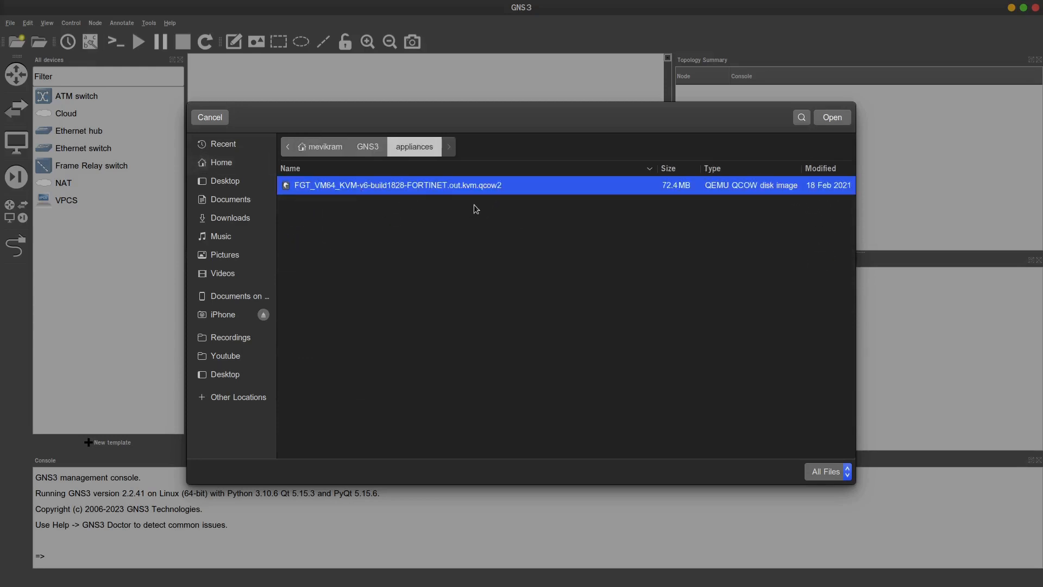
double_click(474, 189)
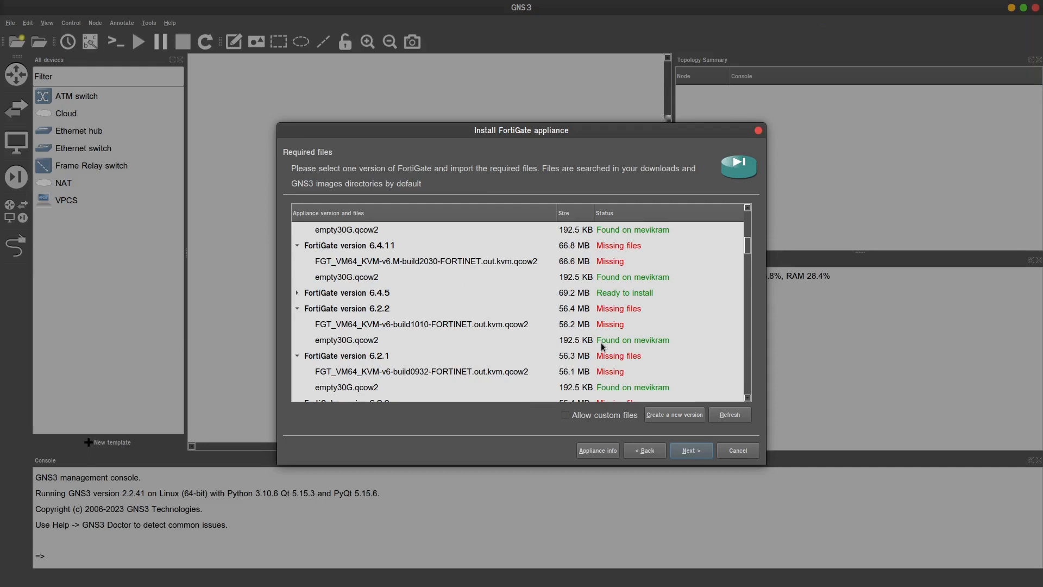
Under version 6.4.5, select empty30G.qcow2 and start its download
left_click(297, 292)
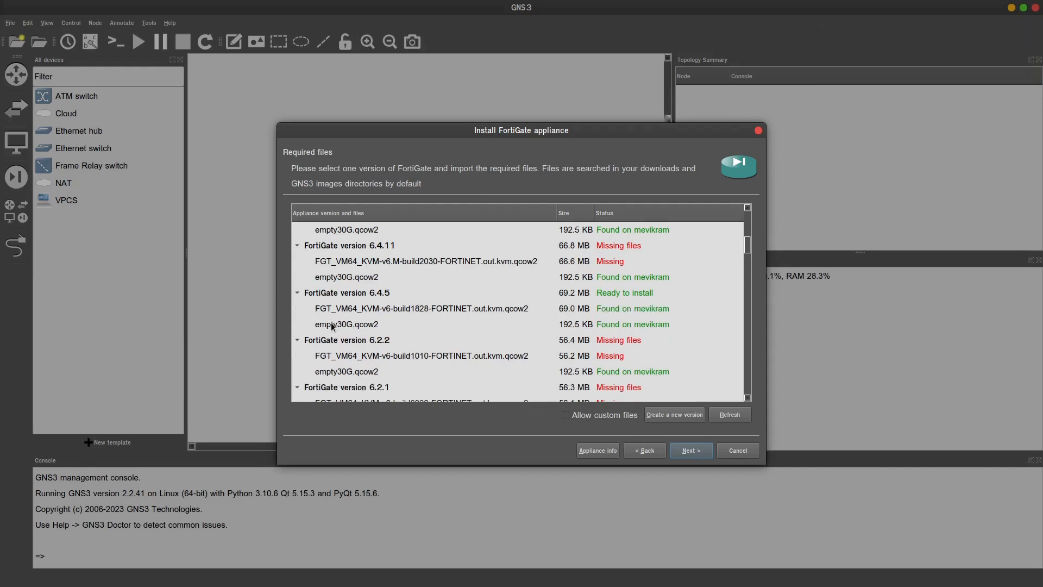
left_click(365, 324)
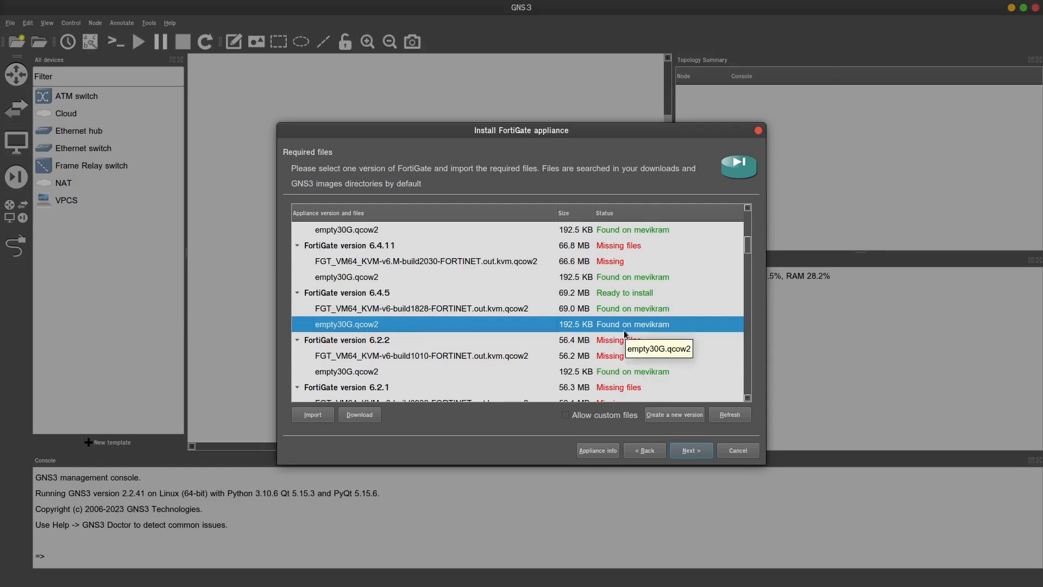
left_click(359, 414)
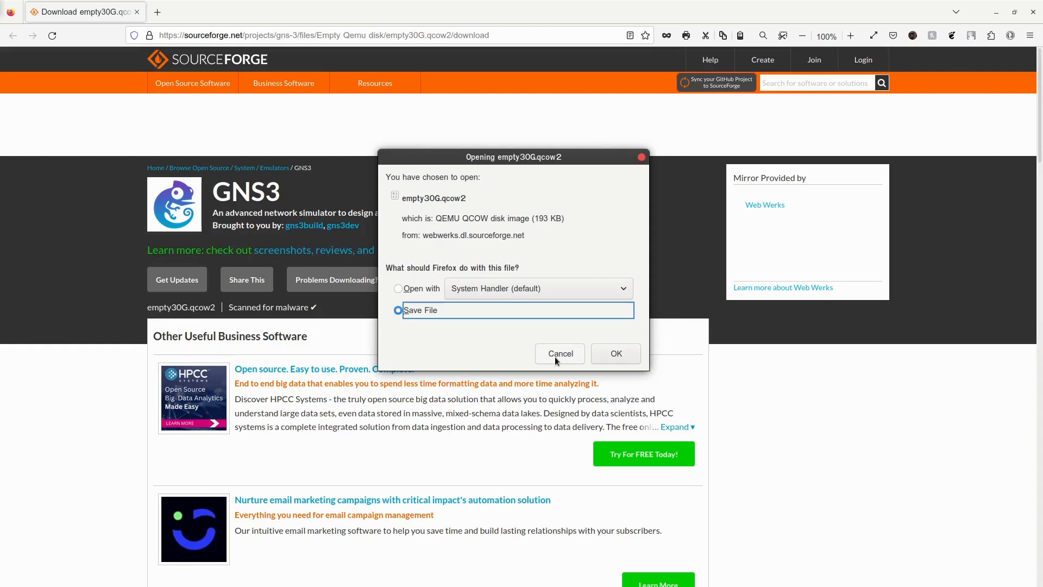
Cancel the Firefox download of empty30G.qcow2
left_click(556, 356)
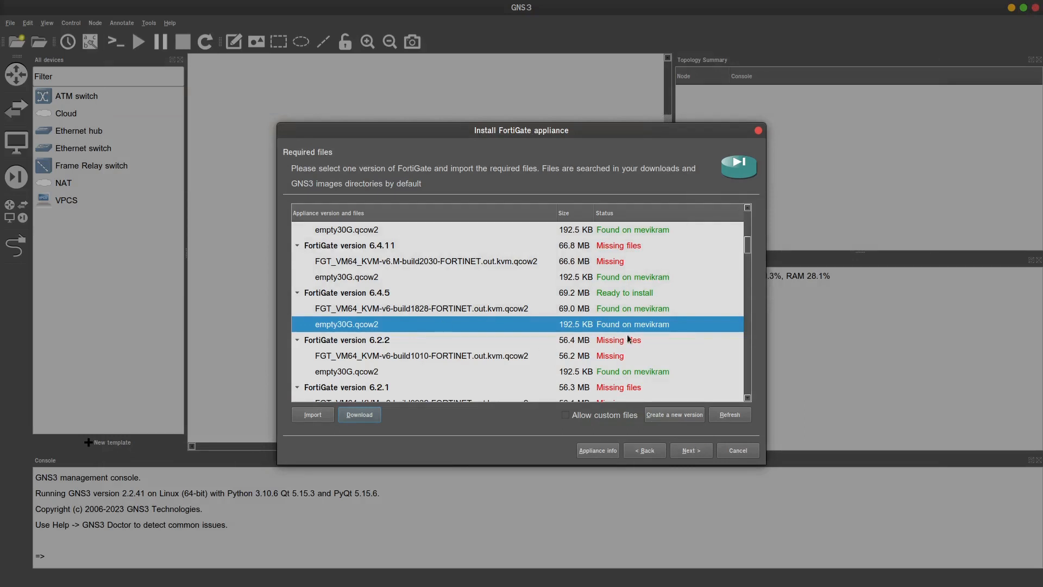
Install FortiGate 6.4.5, review its usage notes (2GB RAM, default username), and finish the wizard
left_click(363, 292)
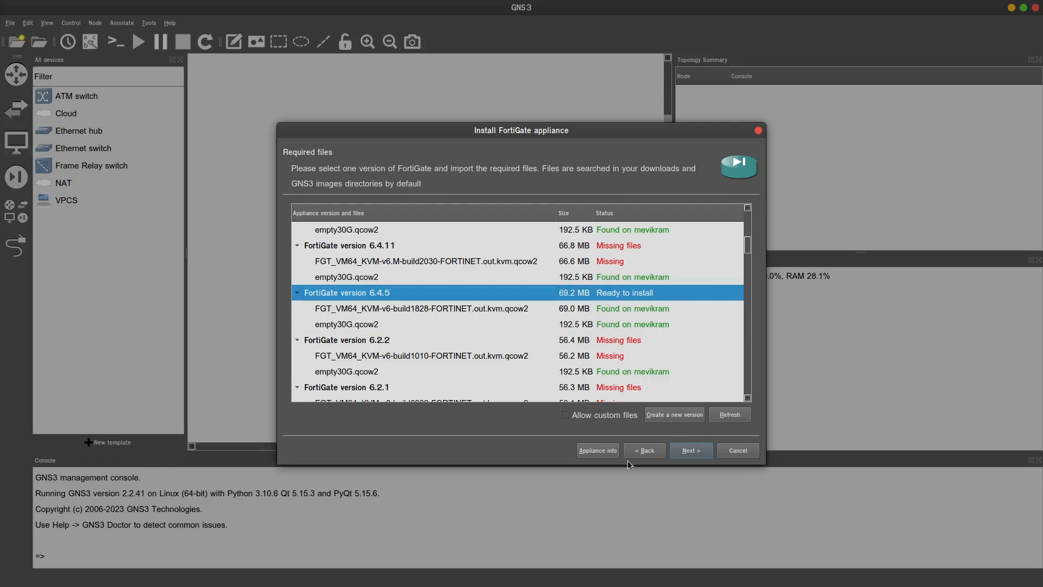
left_click(684, 452)
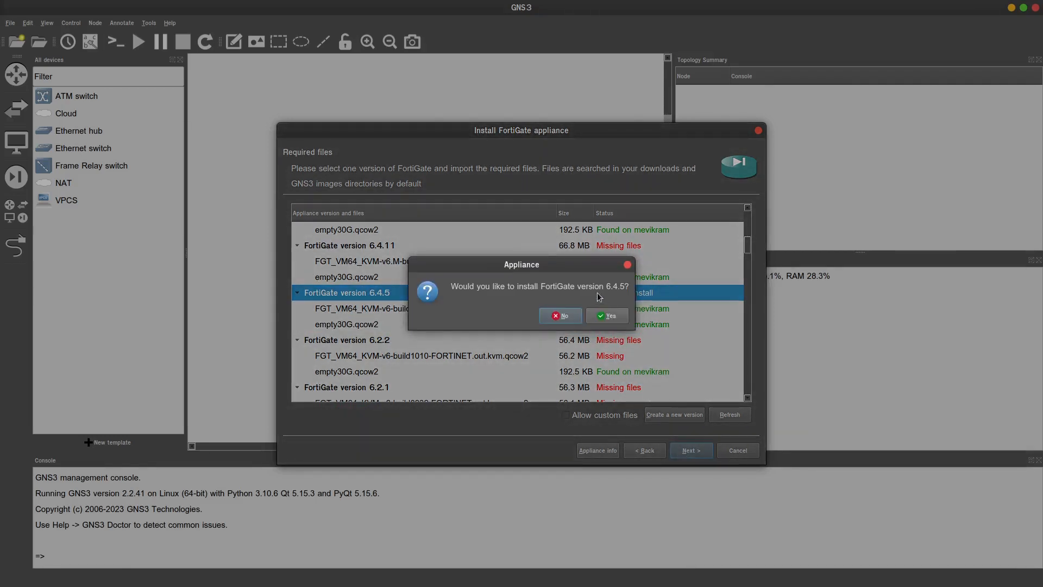
left_click(618, 319)
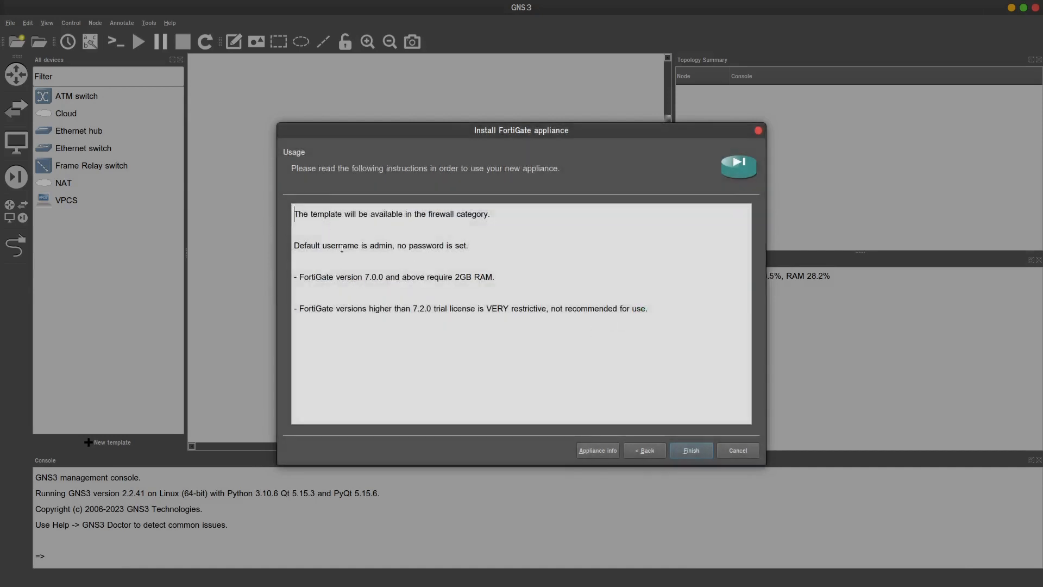
left_click_drag(318, 245, 608, 311)
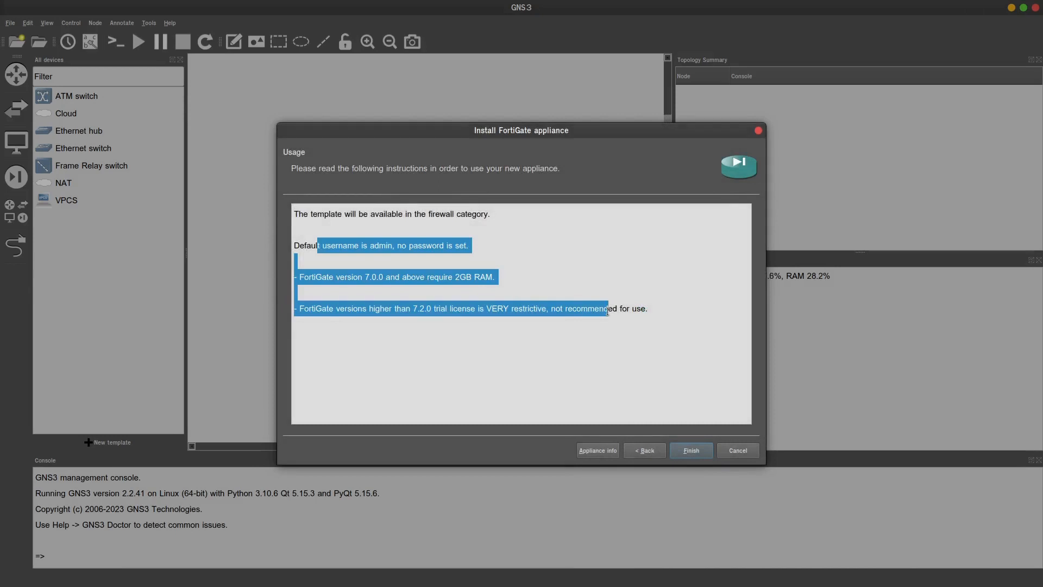
left_click(519, 286)
left_click_drag(357, 277, 546, 289)
left_click_drag(349, 225, 473, 247)
left_click(686, 449)
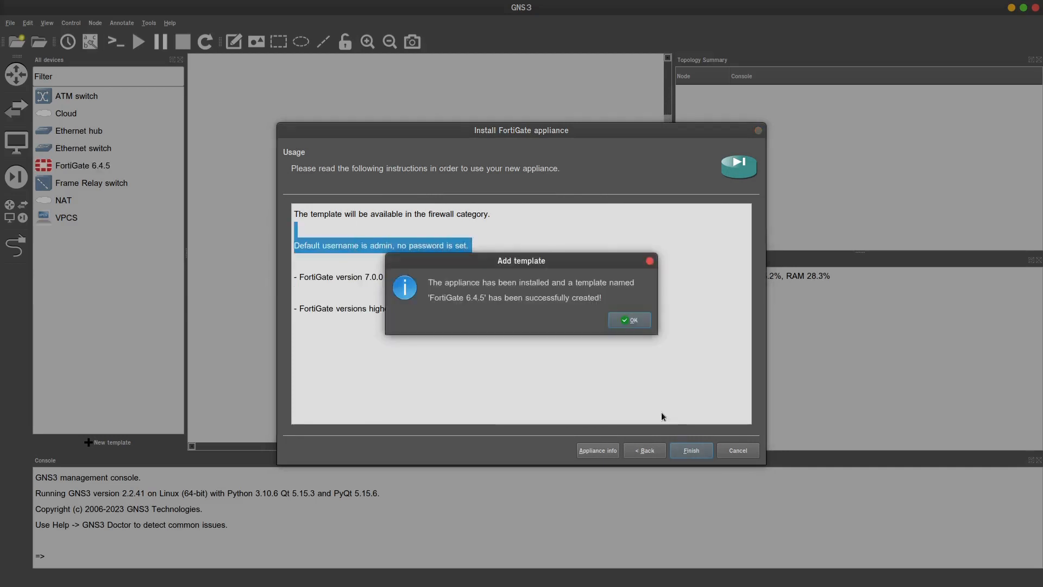
left_click(627, 319)
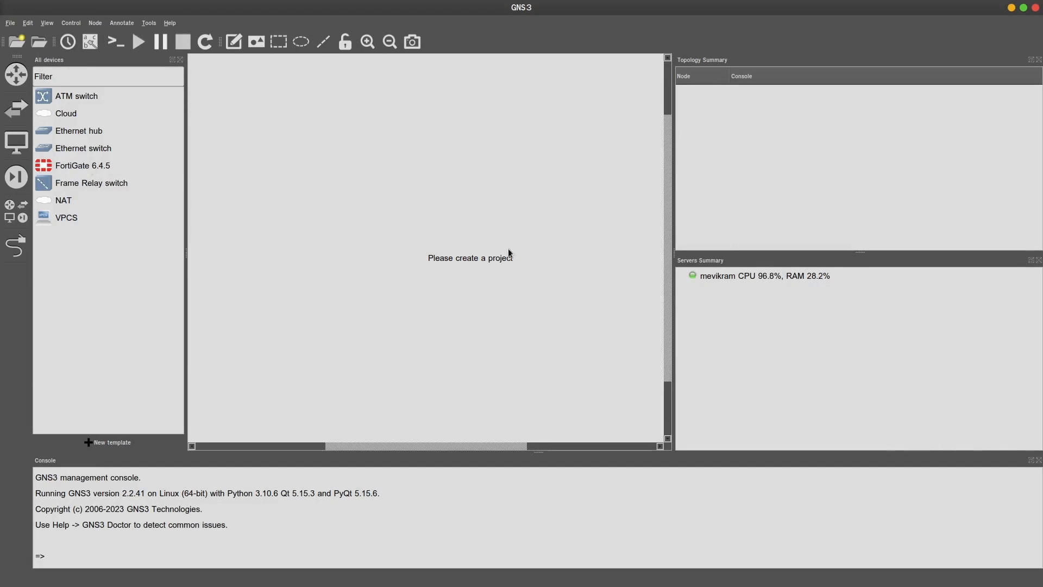
Create a new blank project named 'Demo'
left_click(9, 24)
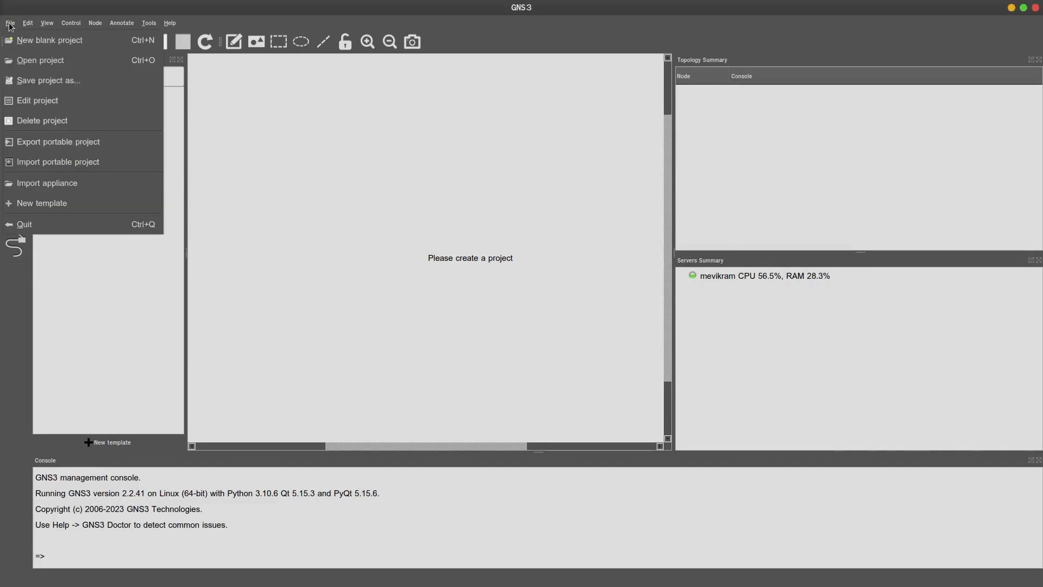
left_click(39, 42)
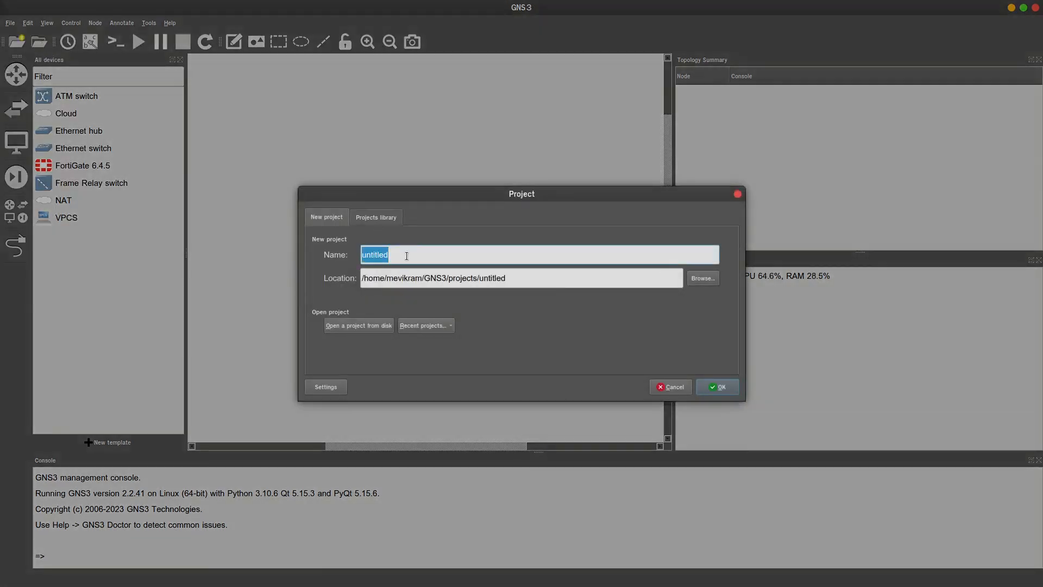
type("Demo")
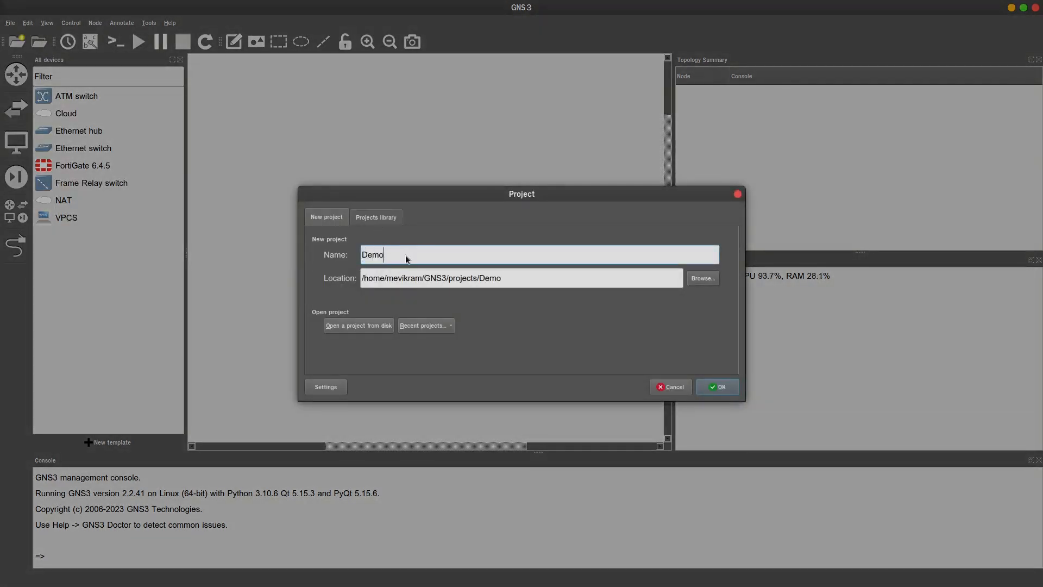
key("Return")
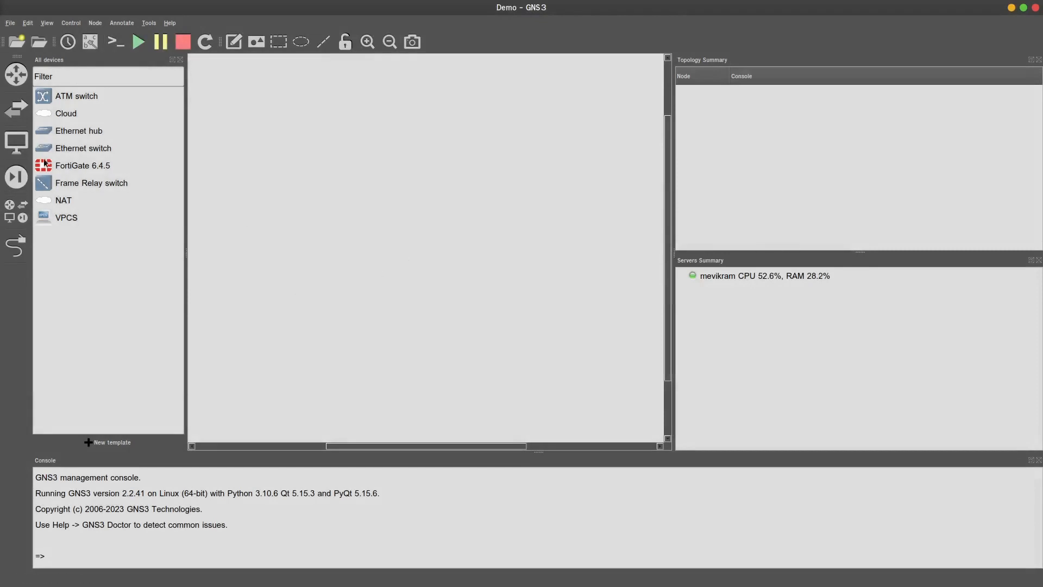
Place a FortiGate 6.4.5 node on the workspace and start it
left_click_drag(54, 169, 287, 195)
right_click(314, 207)
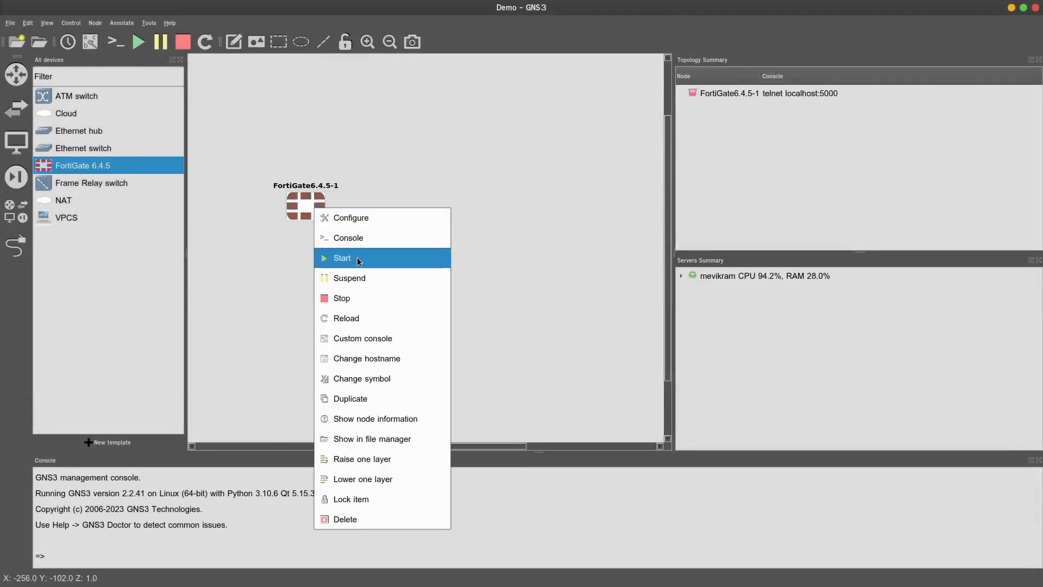
left_click(357, 260)
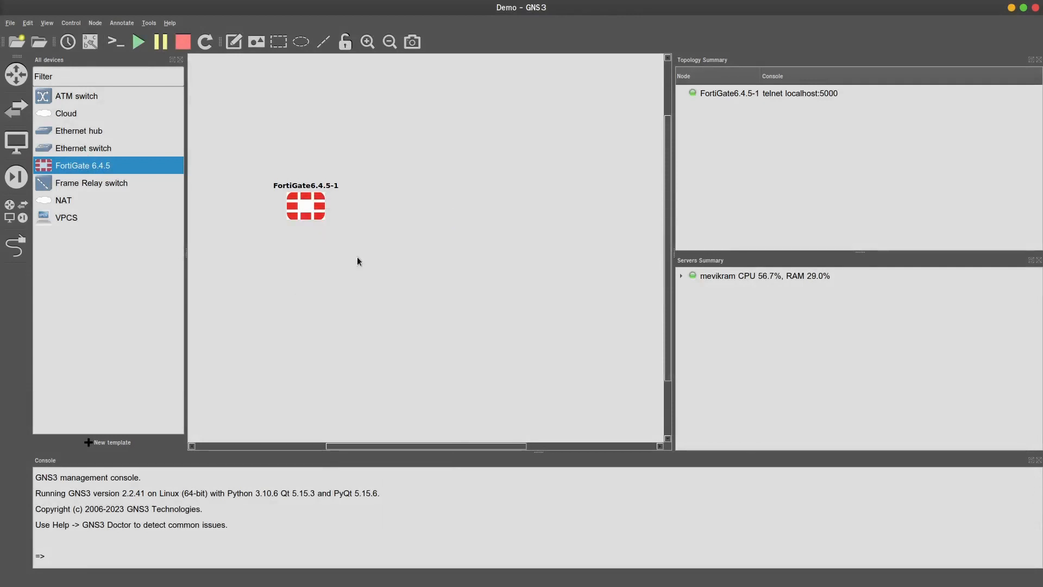
left_click_drag(306, 211, 317, 258)
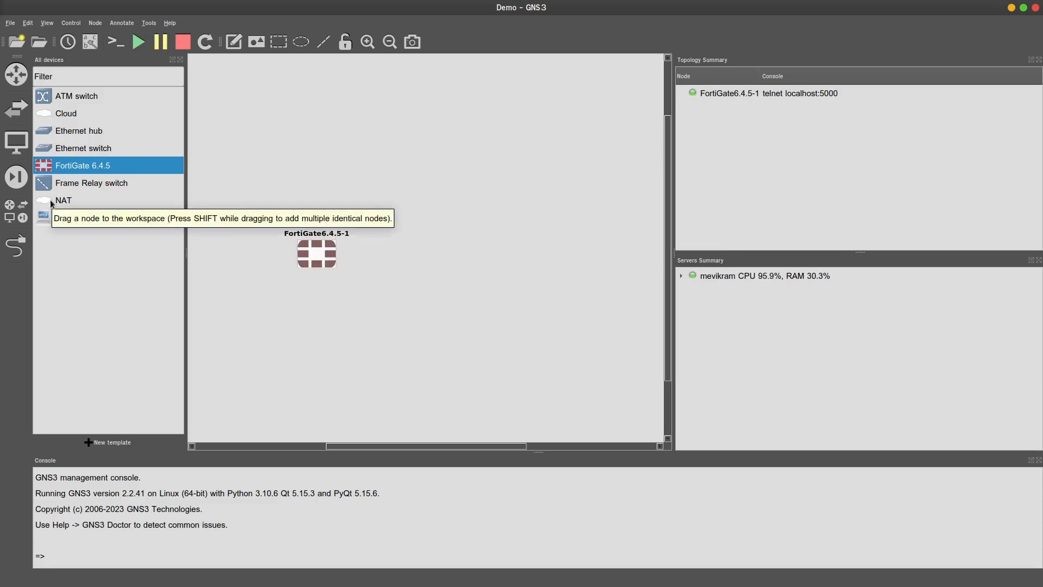
Add a NAT cloud, link NAT1 to the FortiGate's Port1, and open the FortiGate console
left_click_drag(52, 203, 302, 128)
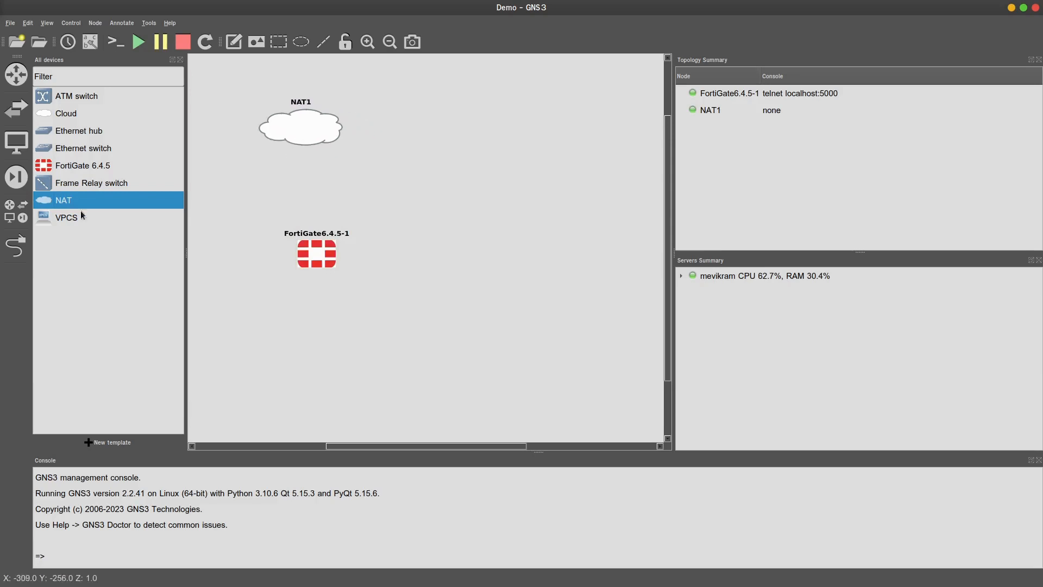
left_click(16, 246)
left_click(297, 131)
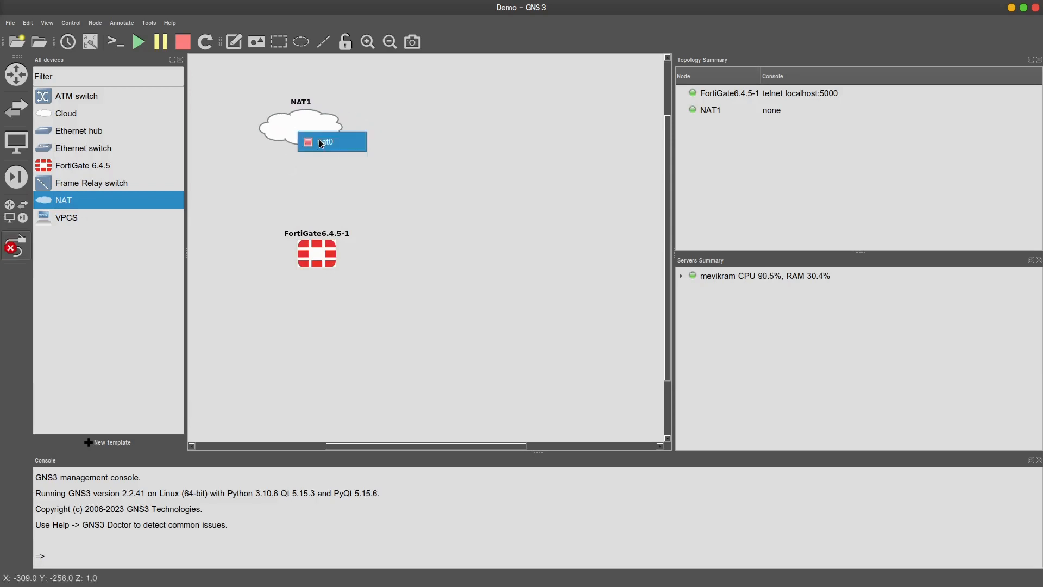
left_click(322, 140)
left_click(319, 247)
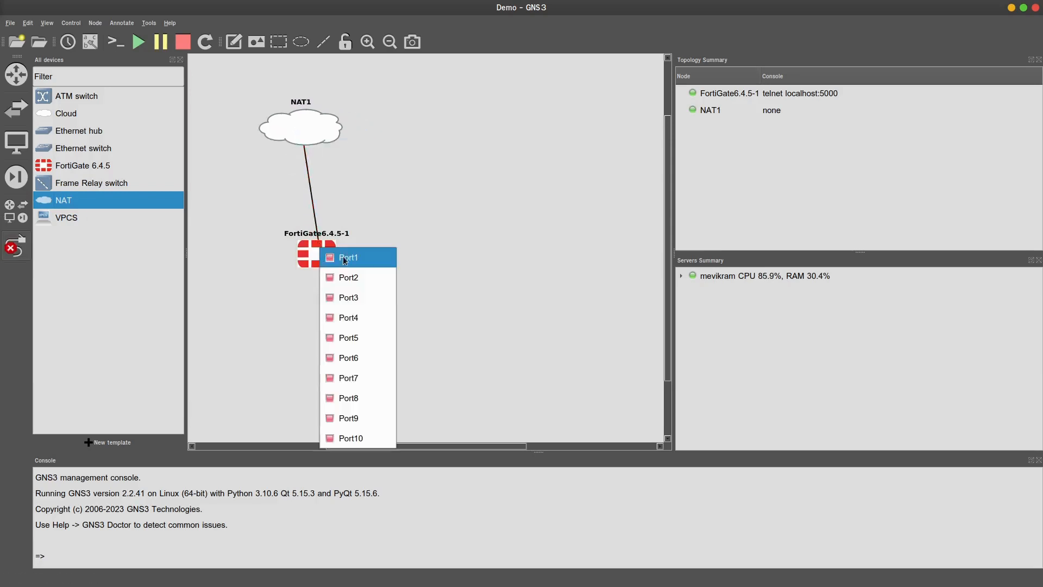
left_click(353, 254)
key("Escape")
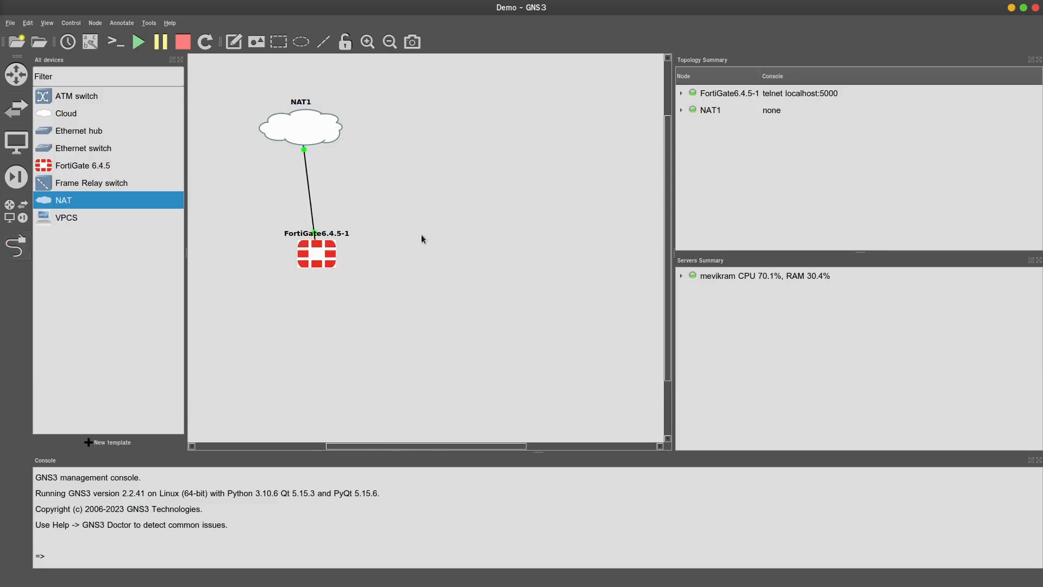
double_click(317, 253)
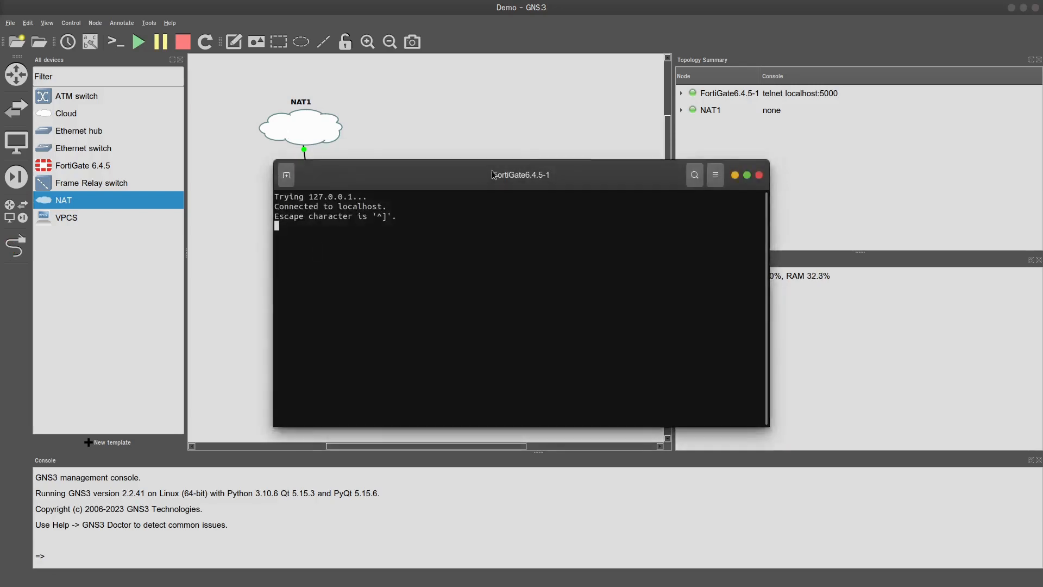
Move the FortiGate console window up and to the right, off the workspace
left_click_drag(494, 169, 669, 155)
right_click(670, 155)
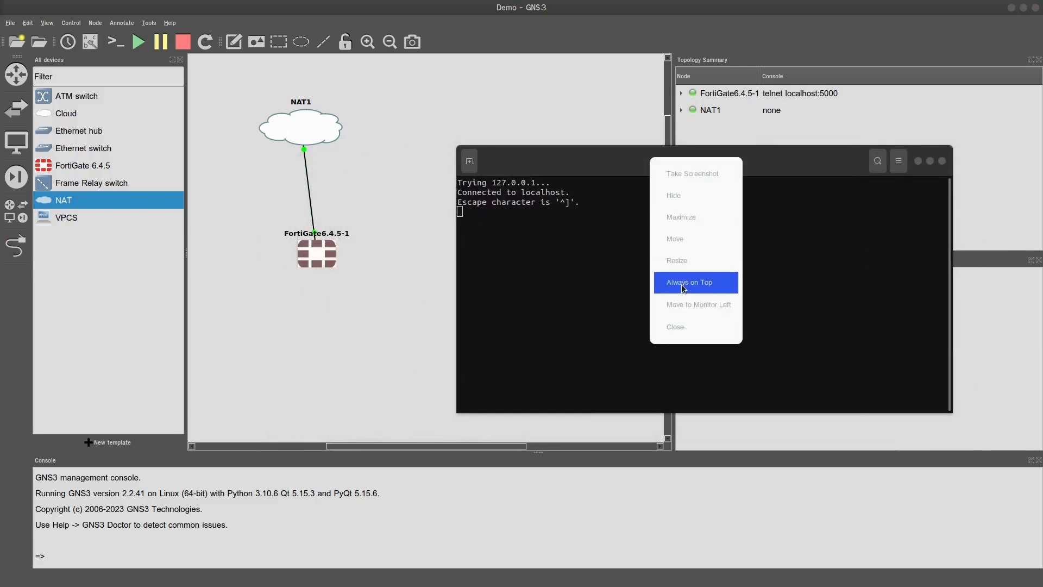
left_click(253, 258)
left_click(316, 275)
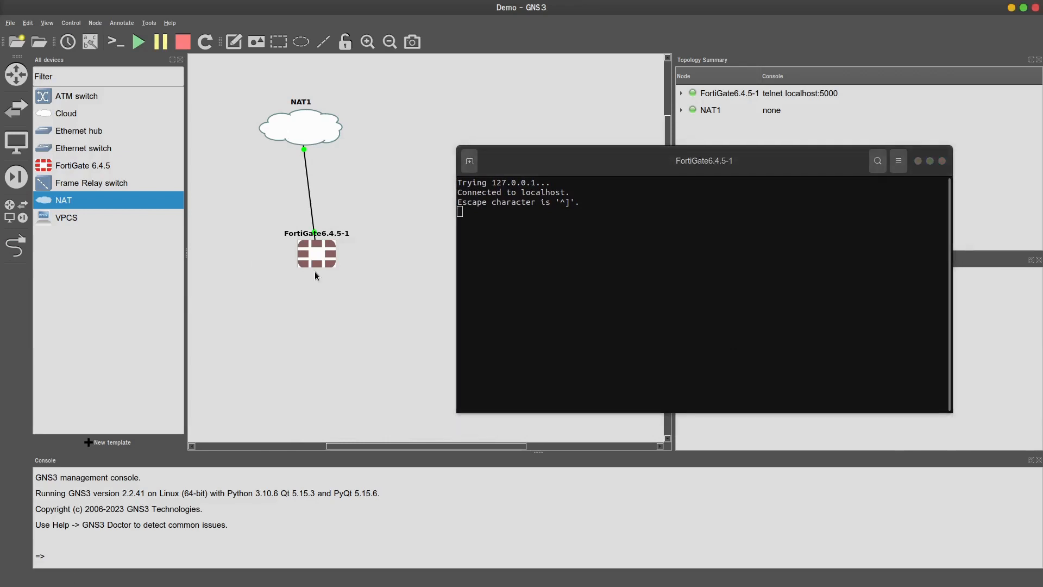
Change the FortiGate node's hostname to FGT1
left_click(341, 238)
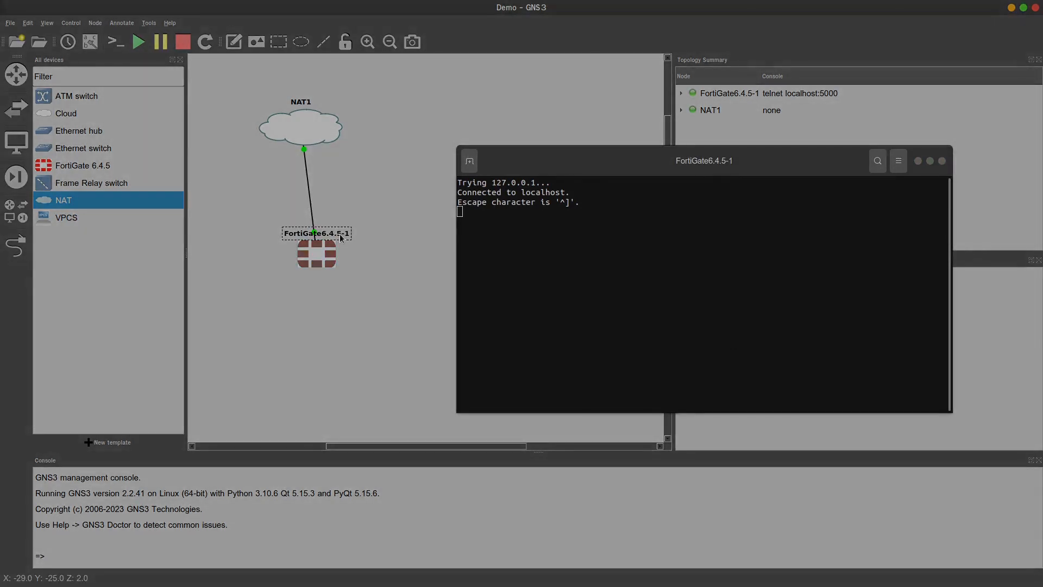
left_click_drag(601, 169, 748, 198)
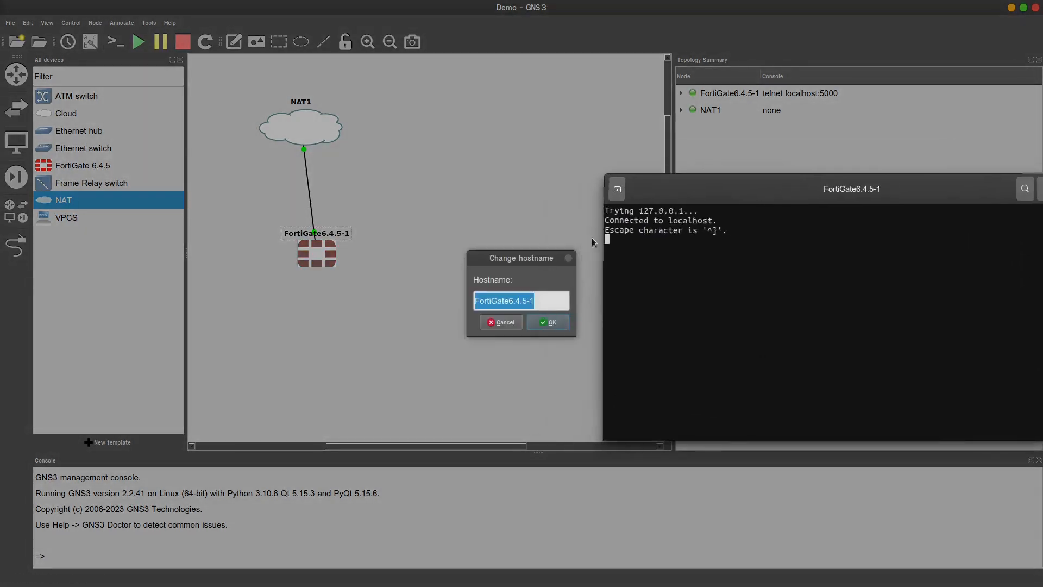
left_click(540, 299)
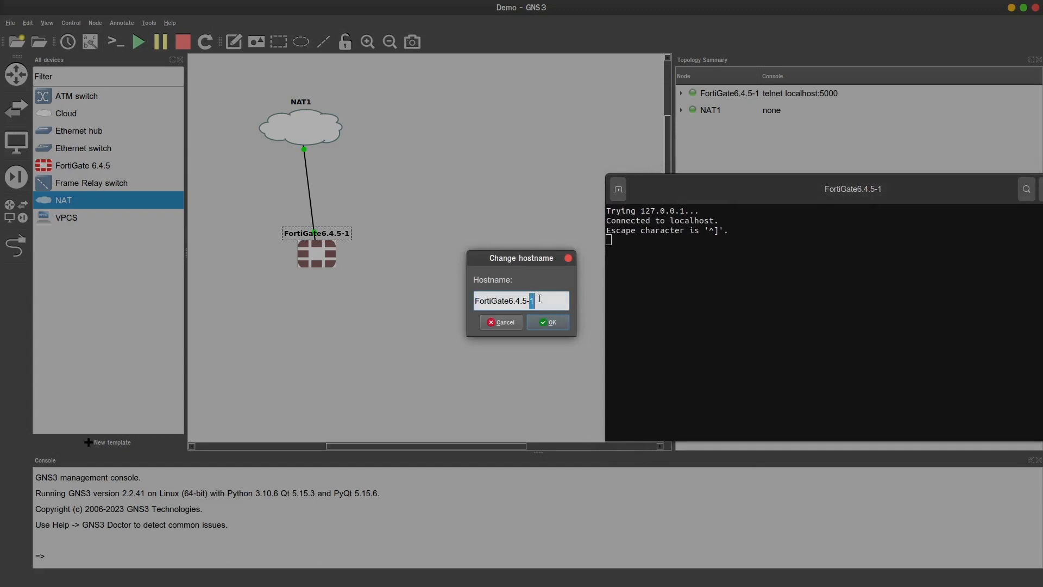
left_click_drag(540, 299, 463, 300)
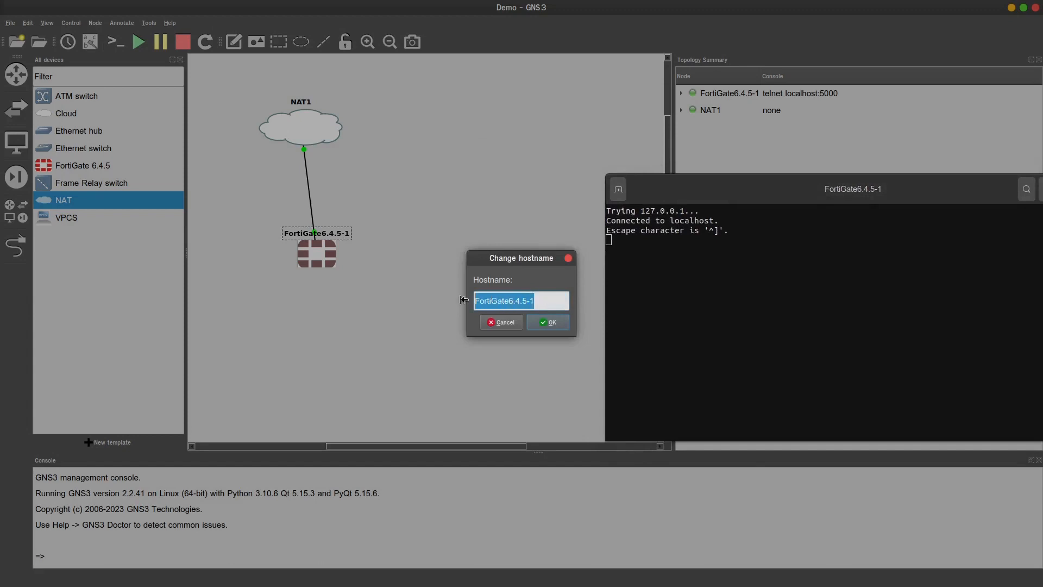
type("FGT")
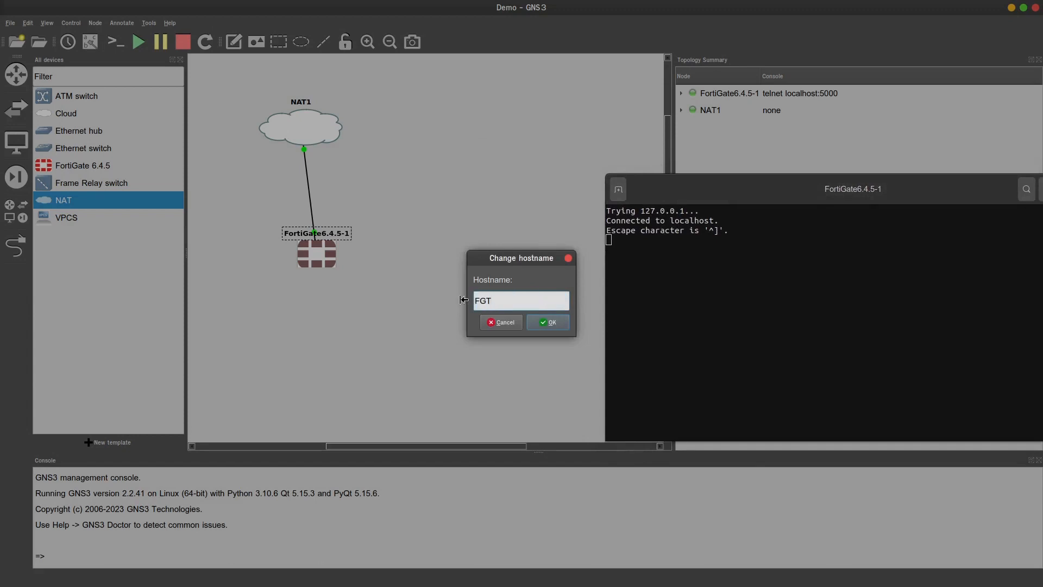
type("1")
key("Return")
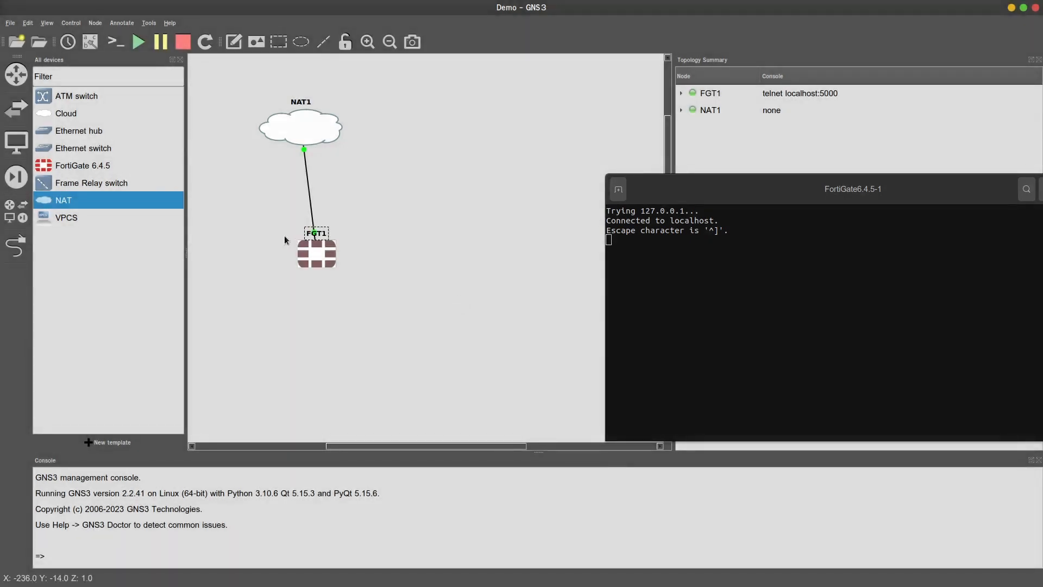
Position FGT1 to the right of NAT1 so their link runs horizontally
left_click_drag(318, 242, 334, 245)
double_click(341, 234)
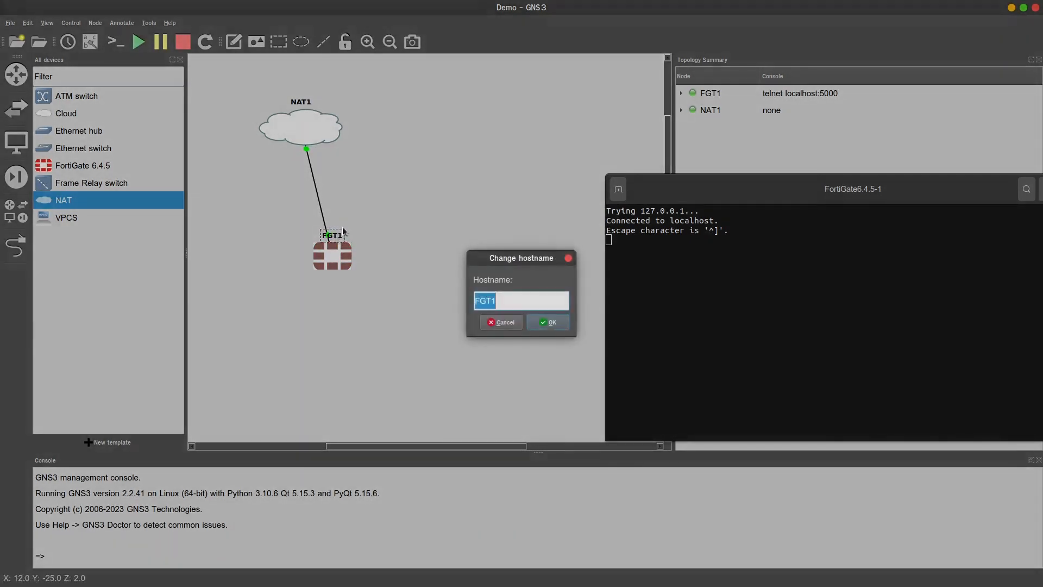
left_click(502, 325)
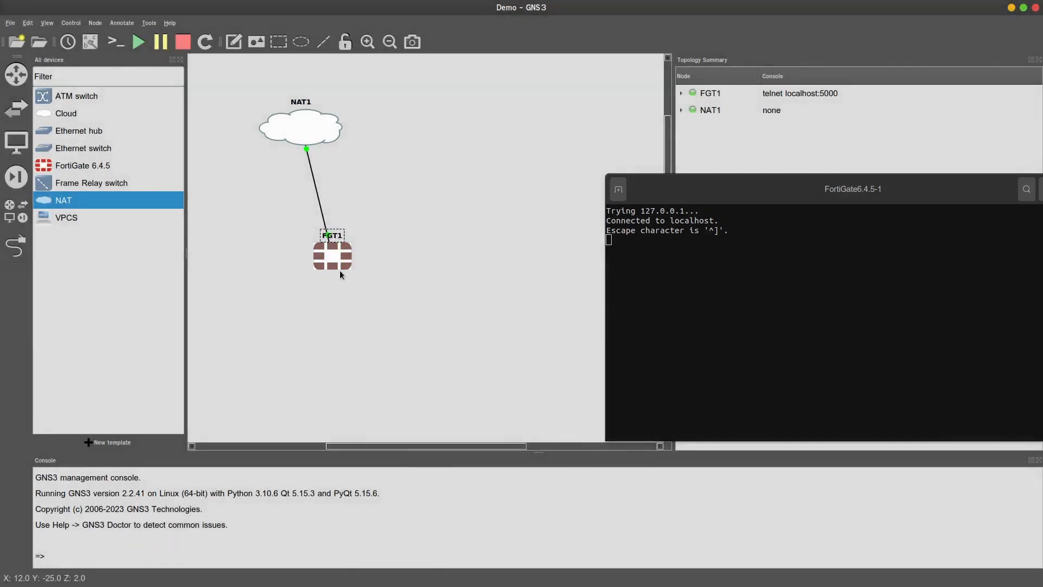
left_click_drag(337, 262, 480, 140)
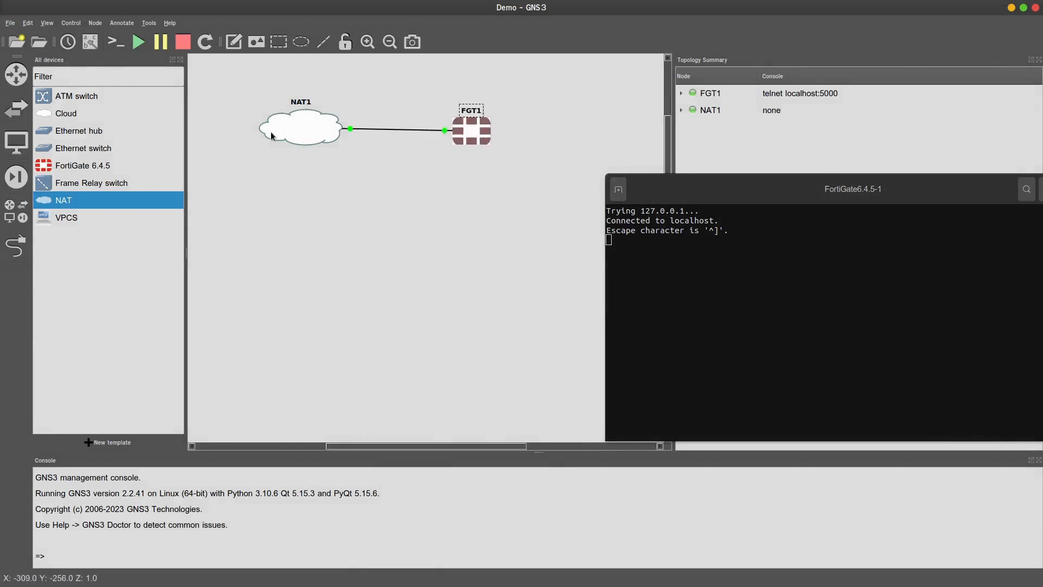
Drag NAT1 and FGT1 down to mid-canvas, keeping FGT1 level with NAT1
left_click(319, 264)
left_click_drag(319, 149, 332, 292)
left_click_drag(460, 135, 465, 269)
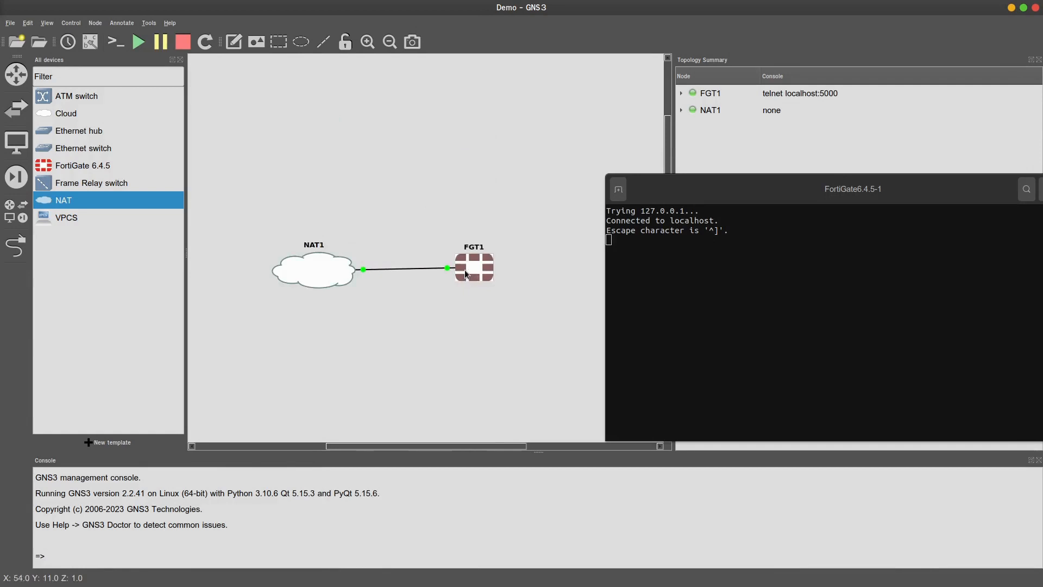
left_click_drag(249, 230, 389, 343)
left_click(389, 342)
left_click_drag(249, 226, 384, 353)
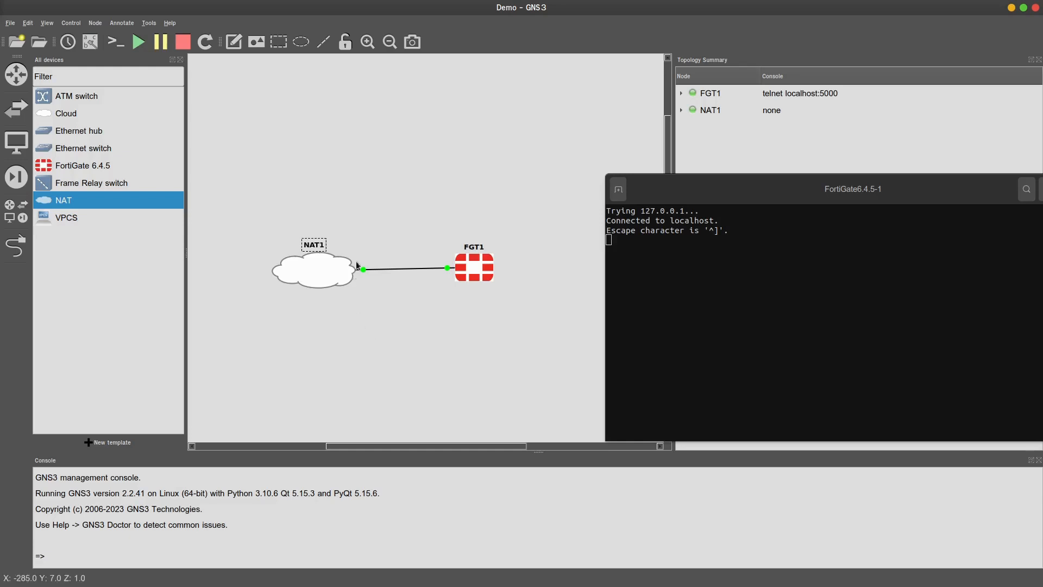
left_click_drag(474, 277, 477, 283)
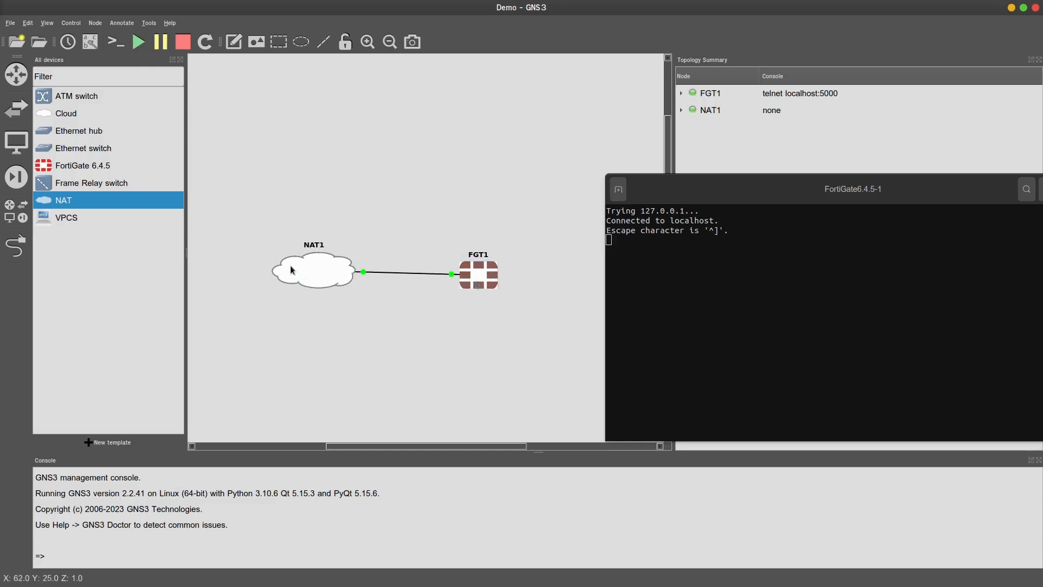
left_click_drag(266, 227, 407, 362)
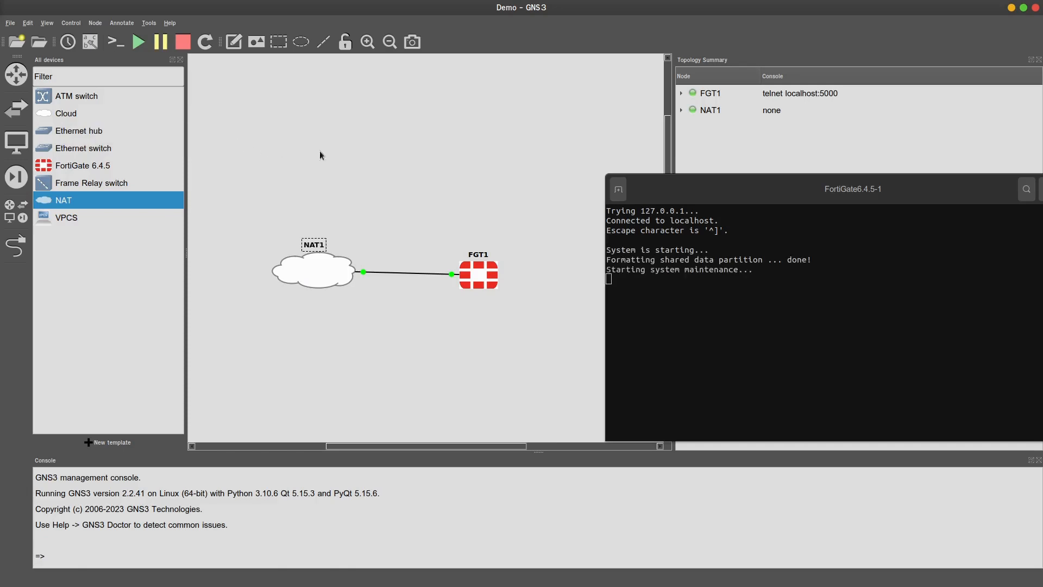
Reposition the FortiGate console window to the left side of the screen during system maintenance
left_click_drag(683, 193, 673, 181)
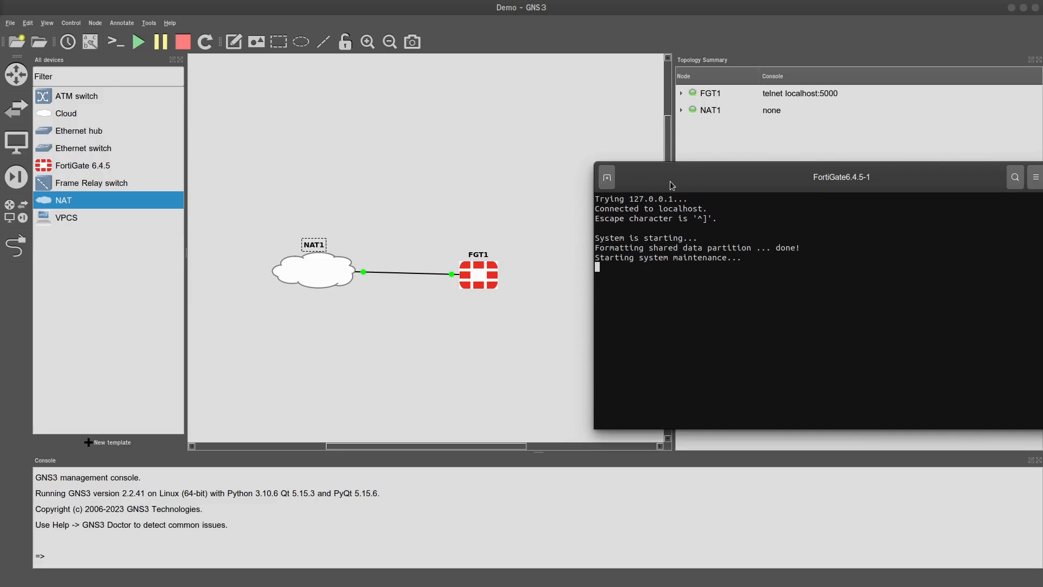
left_click_drag(670, 181, 637, 153)
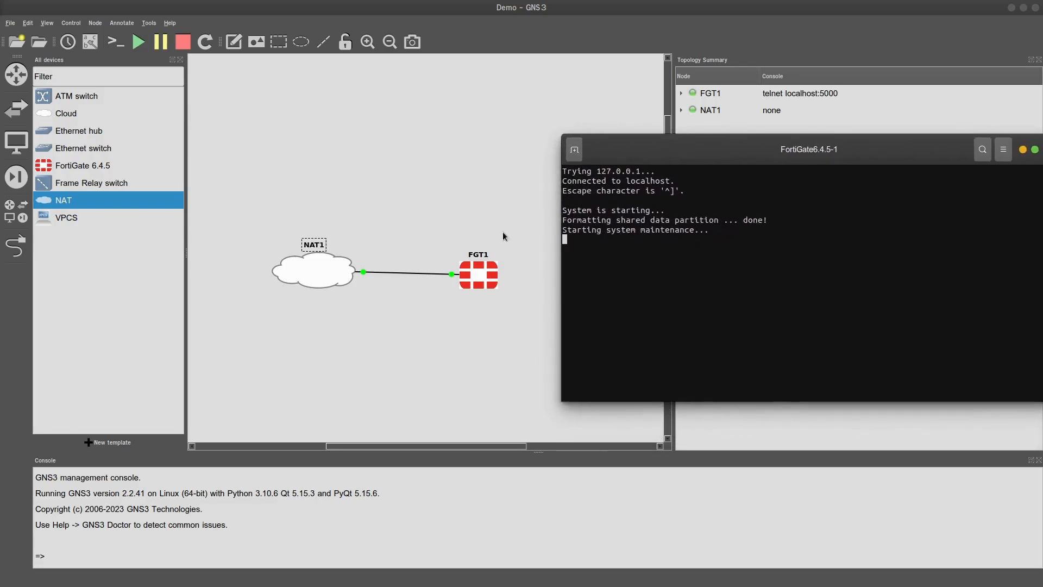
left_click(485, 278)
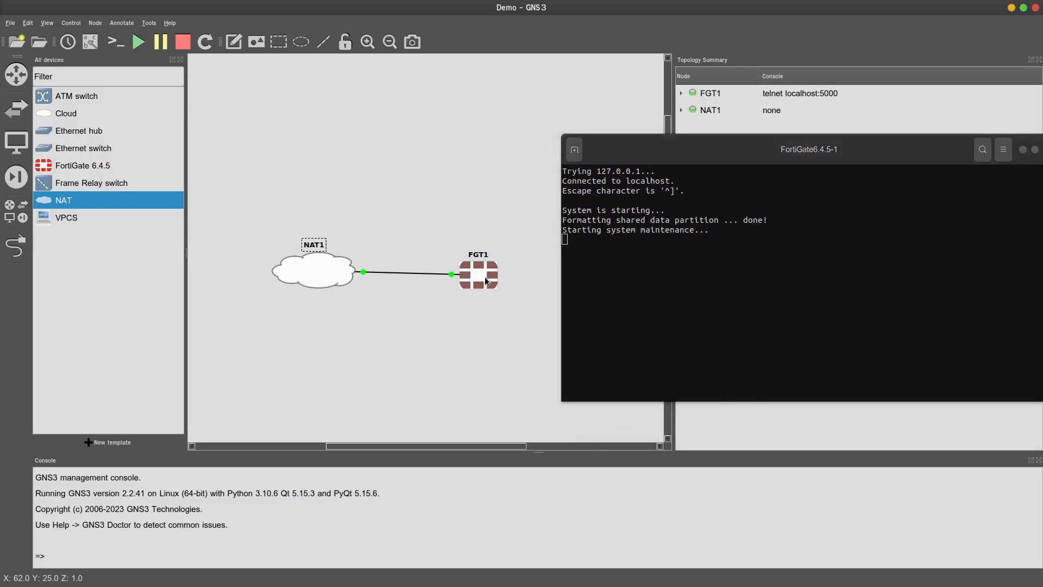
left_click(609, 224)
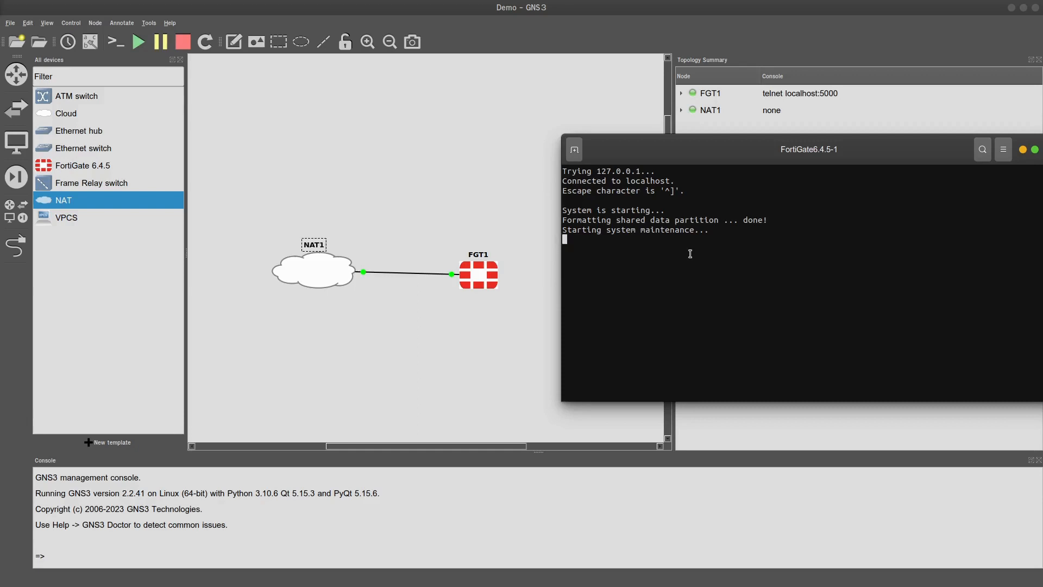
left_click(276, 391)
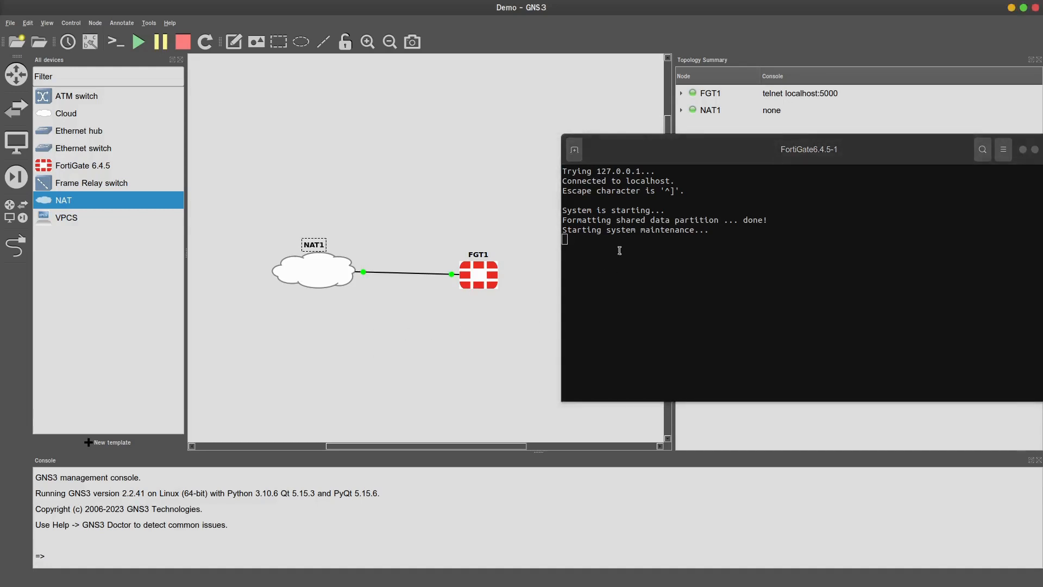
left_click_drag(725, 156, 327, 169)
left_click_drag(319, 165, 372, 165)
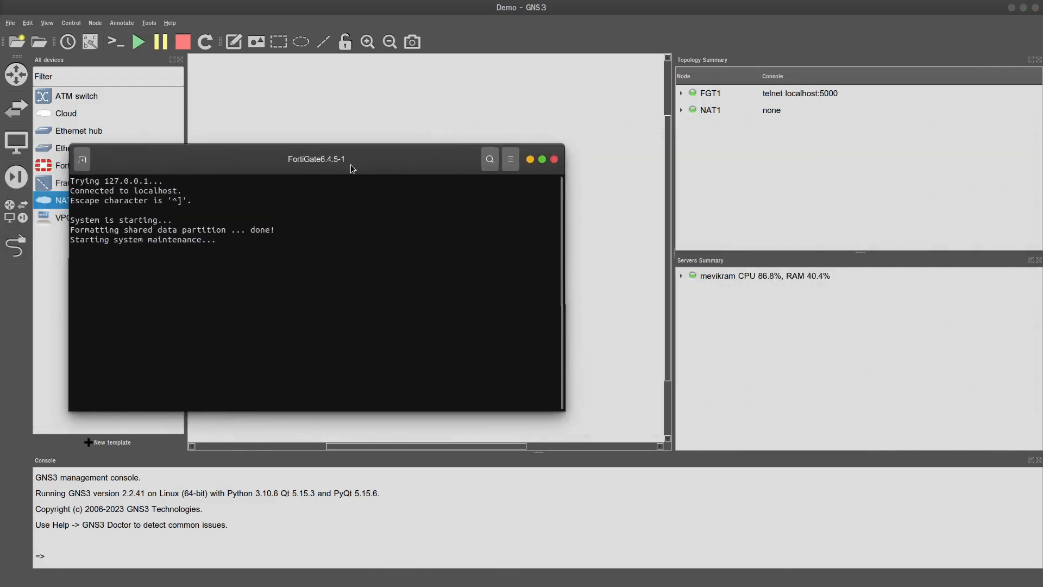
Expand NAT1 and FGT1 in Topology Summary and the server row in Servers Summary
left_click(681, 110)
left_click(680, 93)
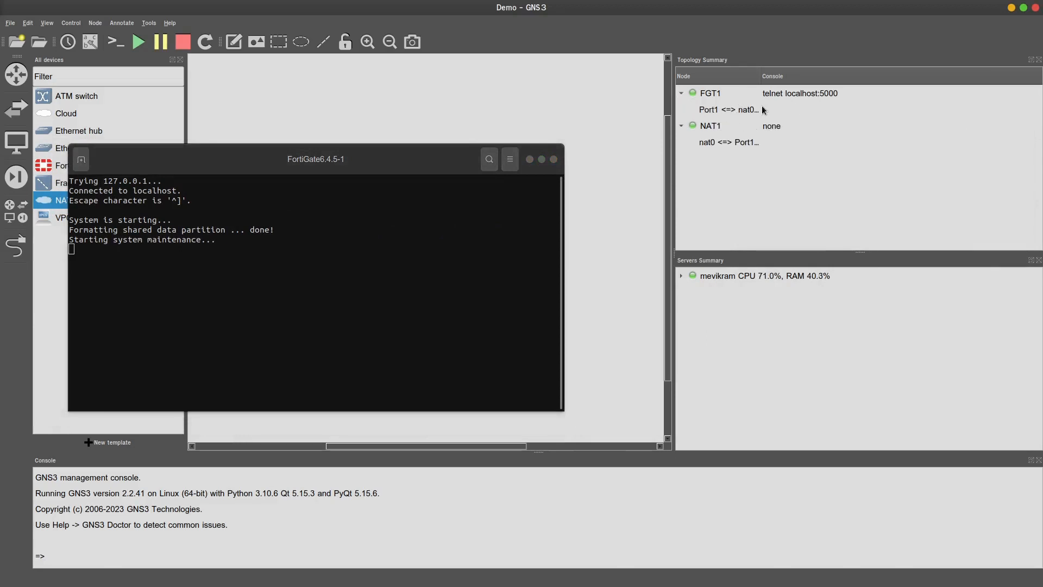
left_click(681, 276)
Move the console aside, stack NAT1 directly above FGT1, and drop a VPCS host below
left_click(391, 171)
left_click_drag(392, 172, 841, 192)
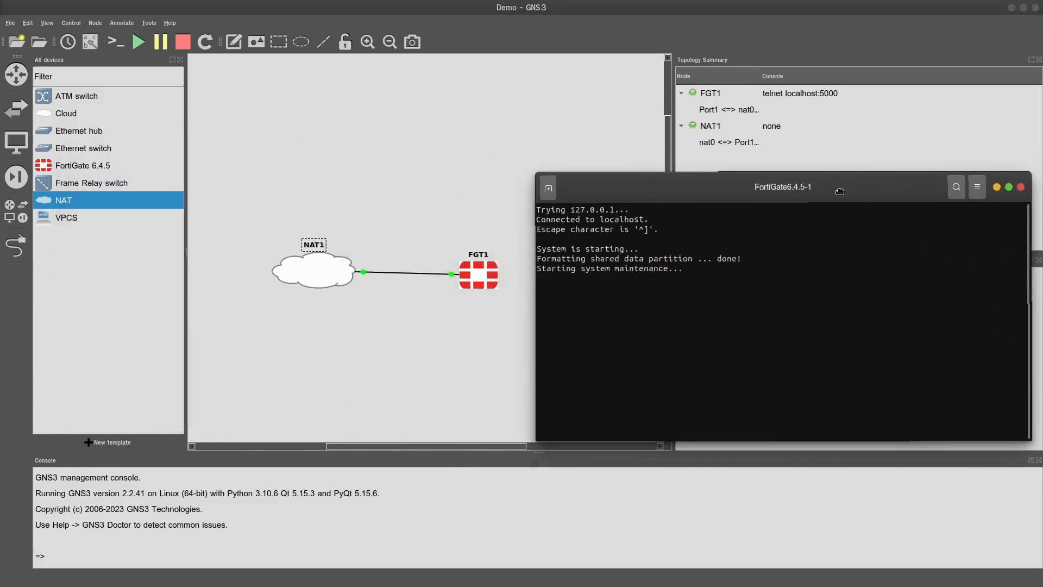
left_click(332, 415)
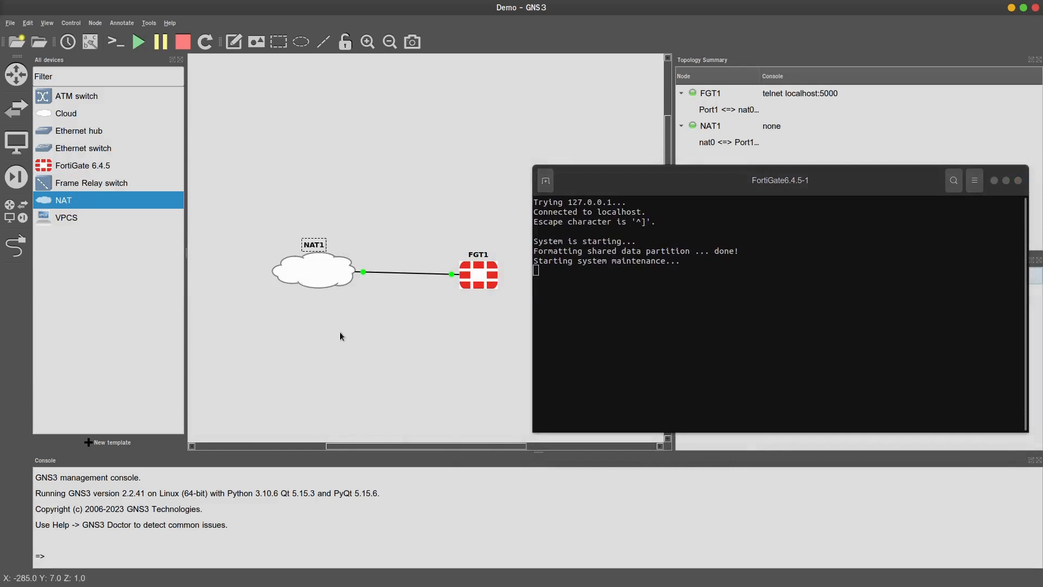
left_click_drag(314, 283, 310, 174)
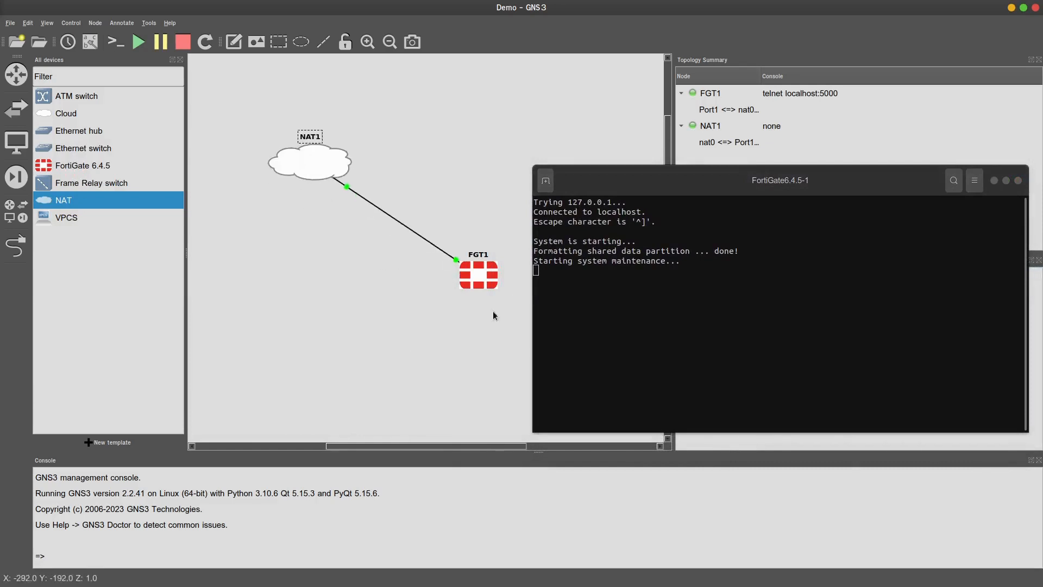
left_click_drag(477, 275, 322, 254)
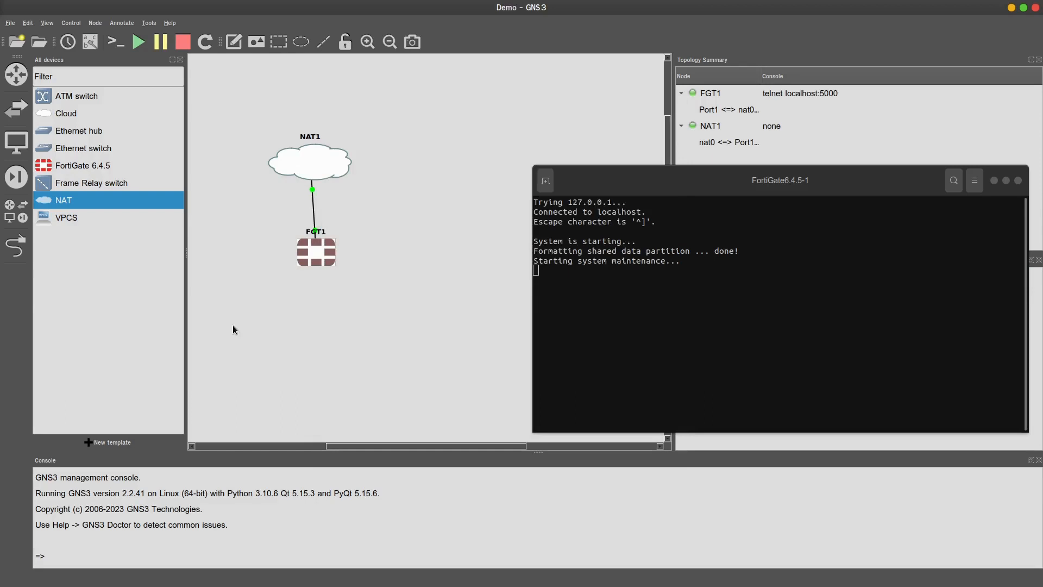
left_click_drag(98, 218, 320, 350)
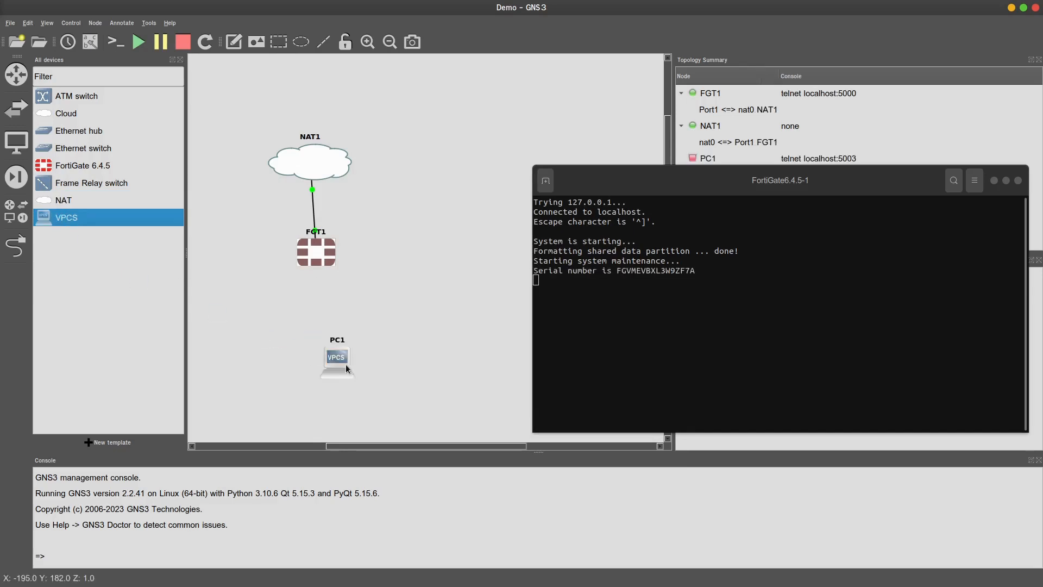
Link PC1's Ethernet0 to FGT1's Port10
left_click(646, 276)
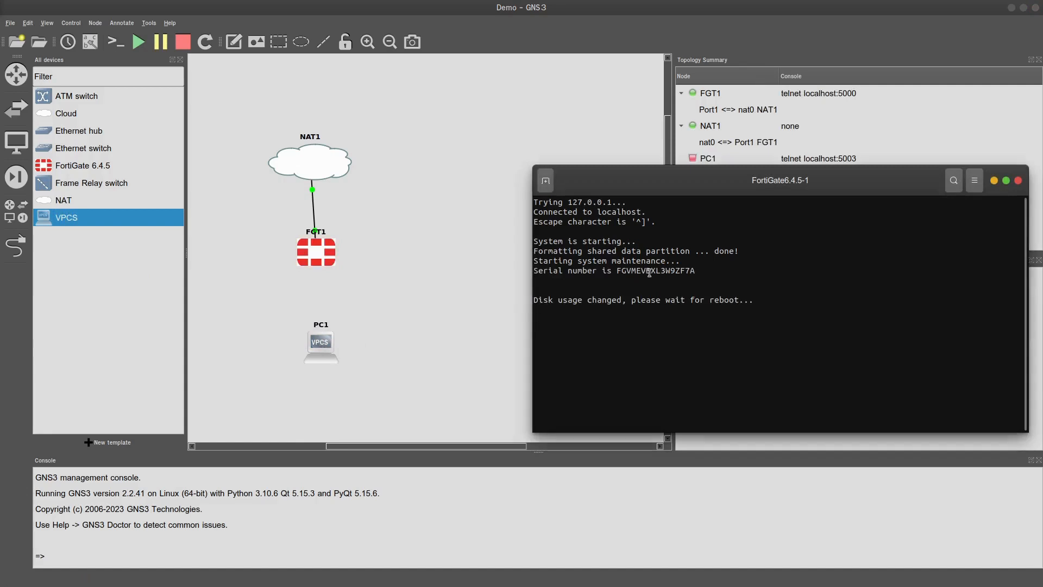
left_click(15, 245)
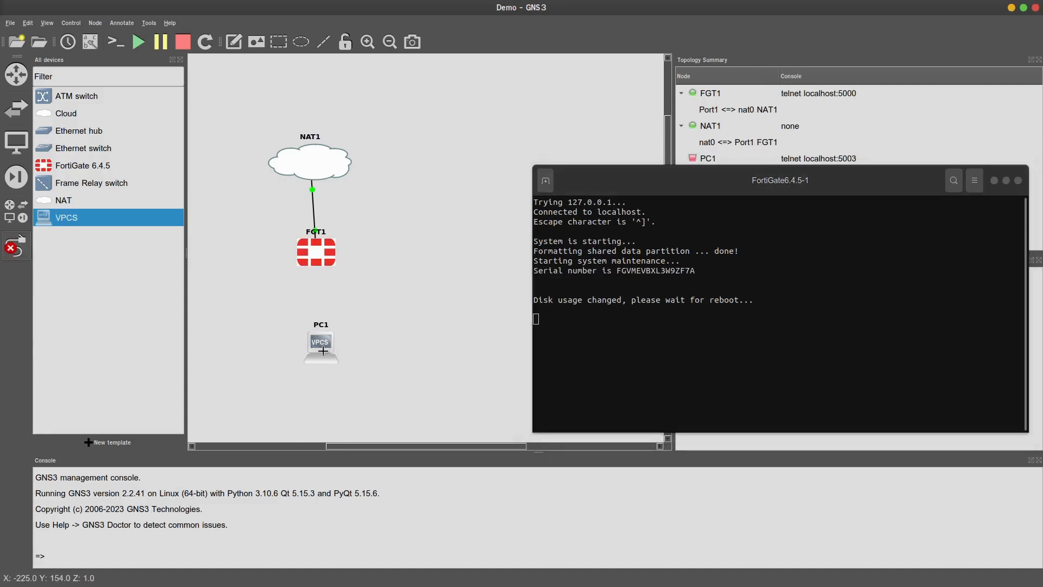
left_click(324, 353)
left_click(351, 363)
left_click(307, 252)
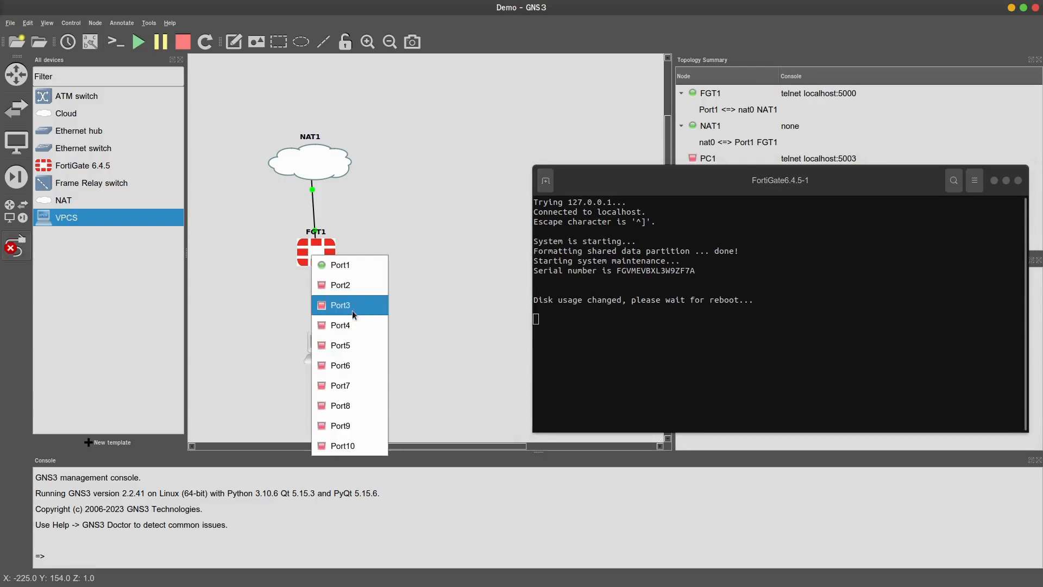
left_click(341, 441)
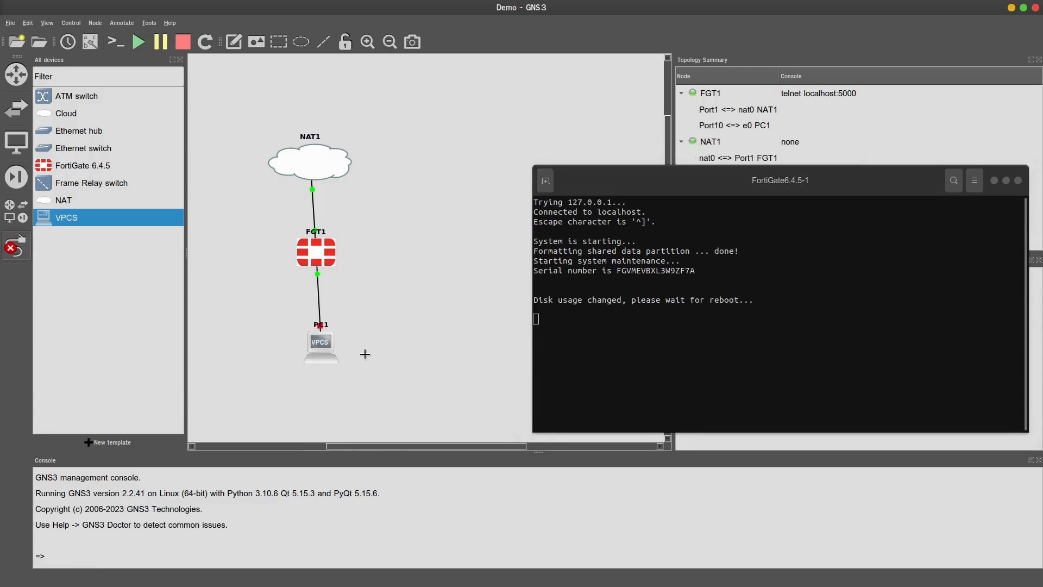
key("Escape")
Start the PC1 VPCS host
right_click(319, 340)
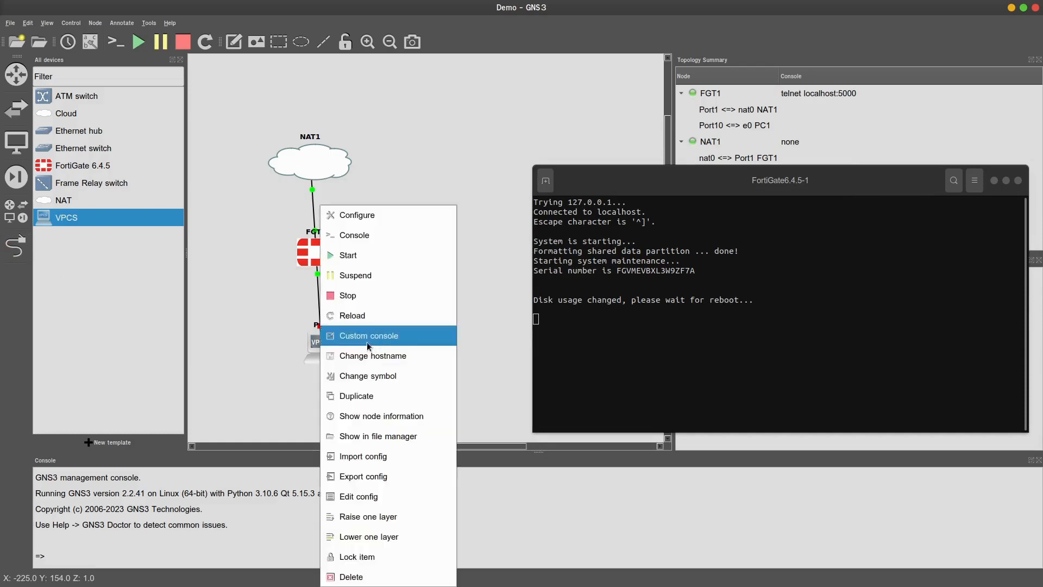
left_click(349, 257)
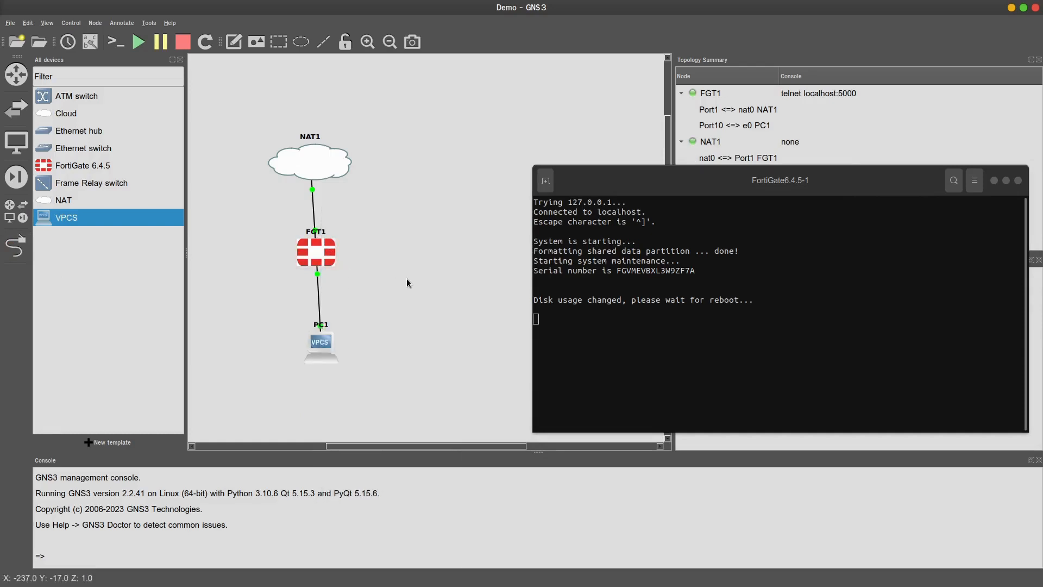
left_click(845, 177)
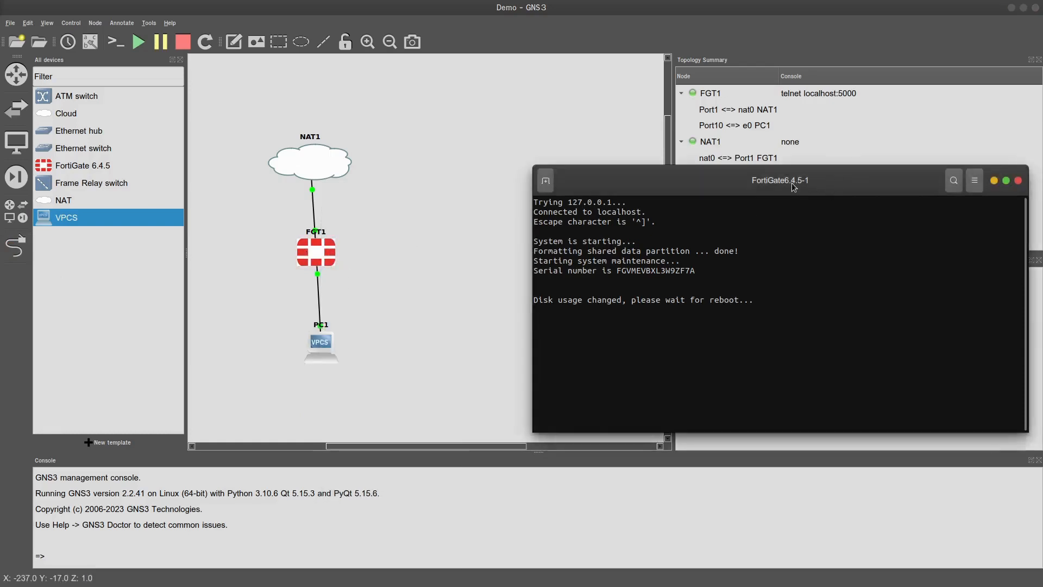
Raise the console and review the serial number, disk reboot and log-disk partitioning messages
left_click_drag(793, 187, 747, 118)
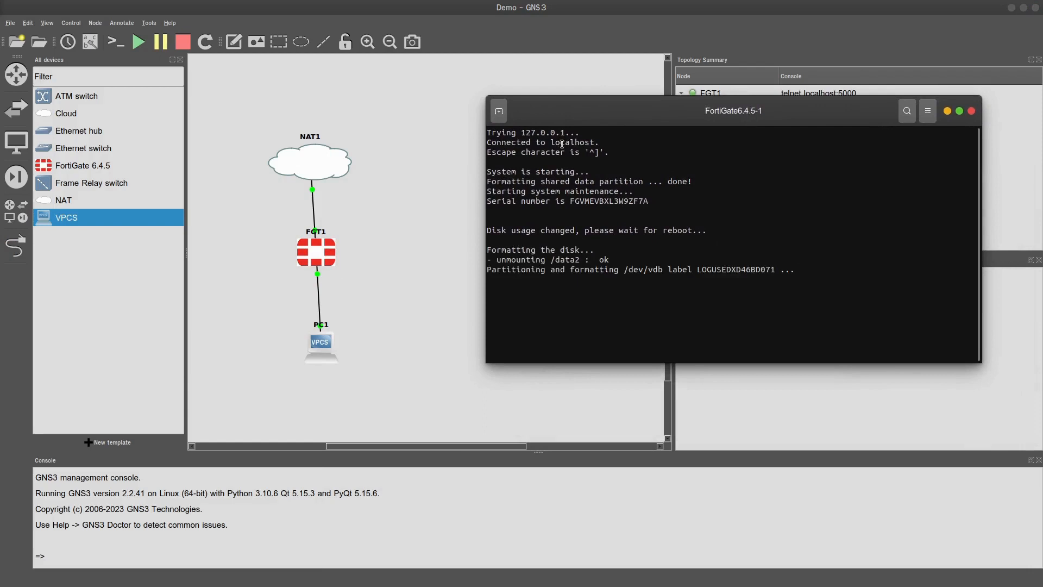
double_click(607, 203)
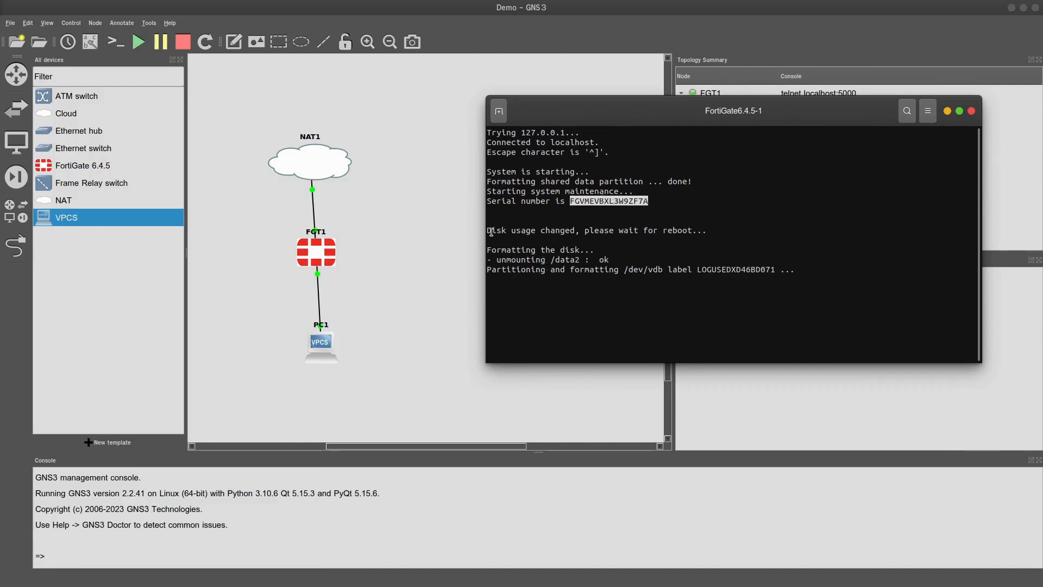
left_click_drag(488, 231, 657, 265)
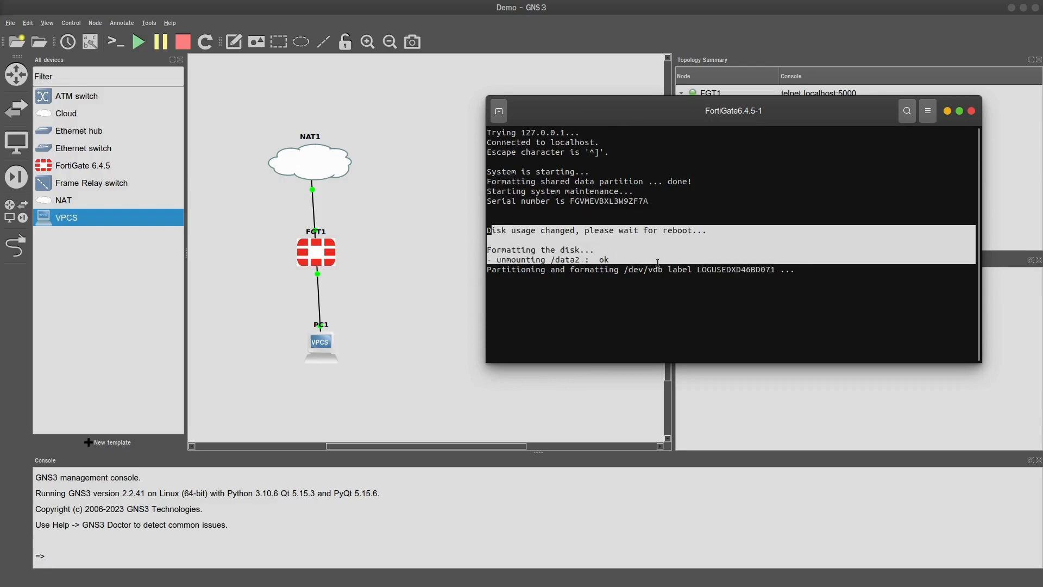
left_click(776, 177)
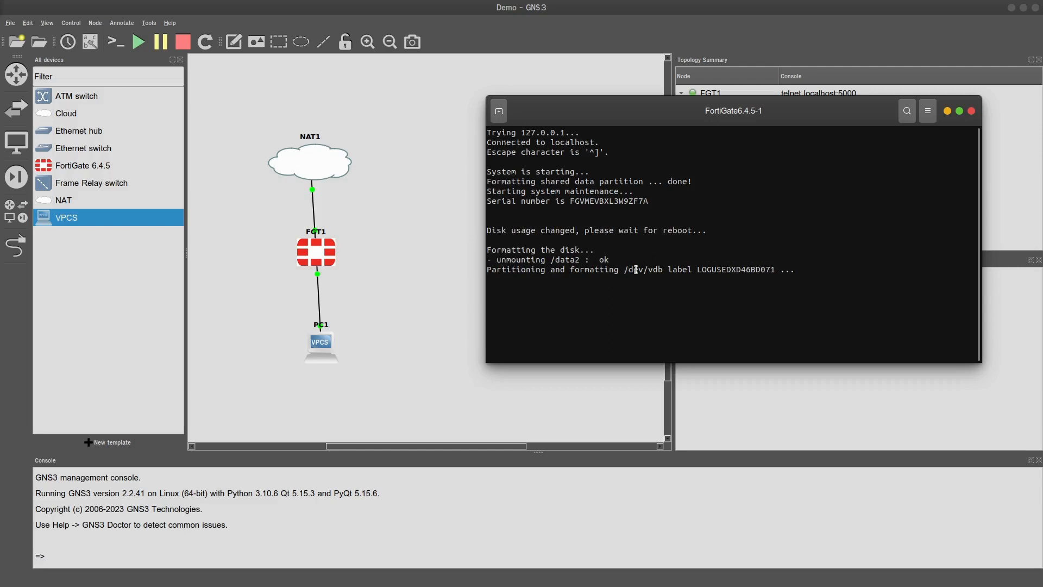
left_click_drag(624, 269, 750, 278)
left_click(726, 269)
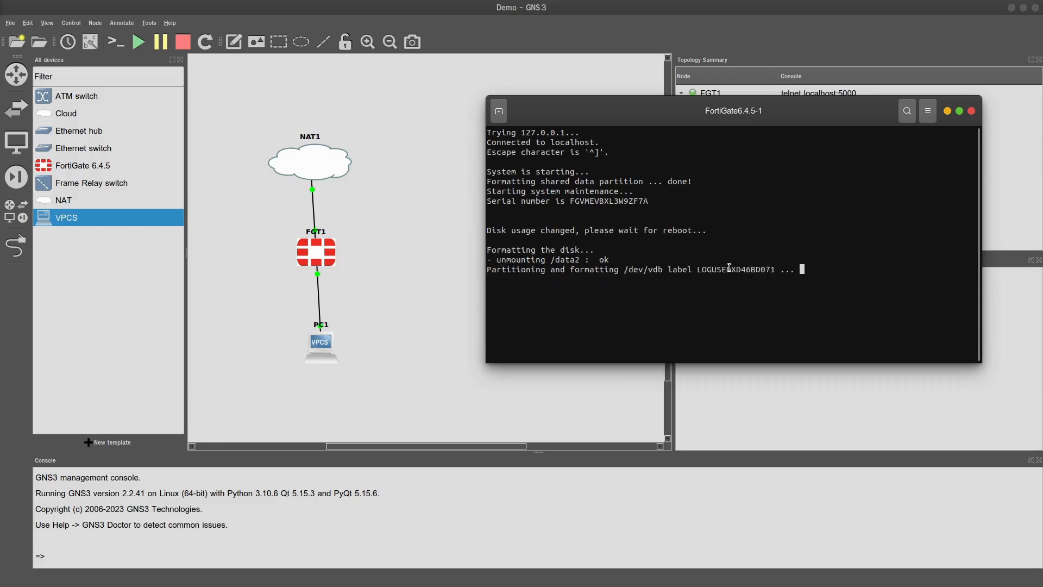
double_click(717, 269)
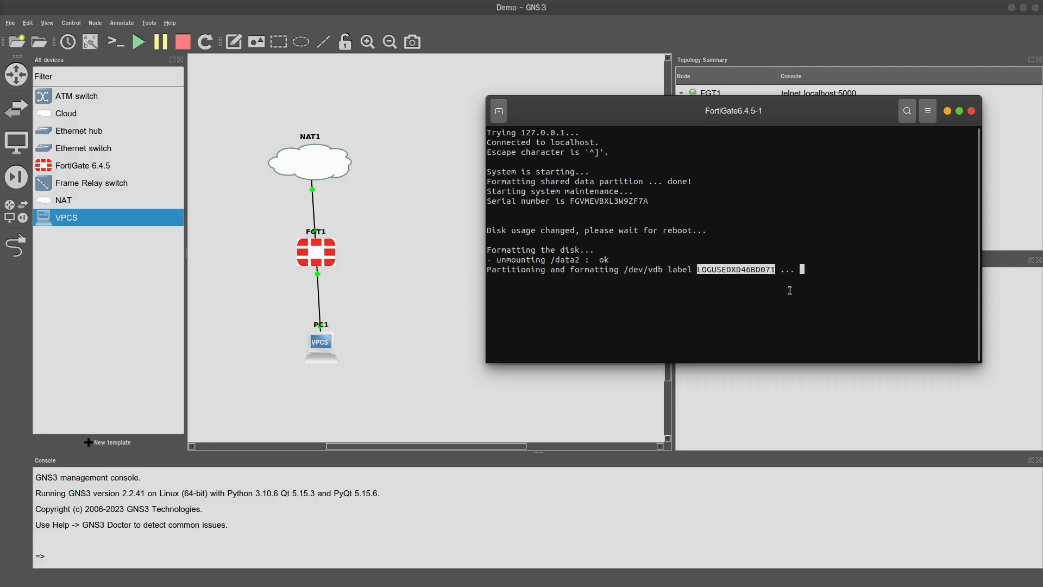
left_click(732, 248)
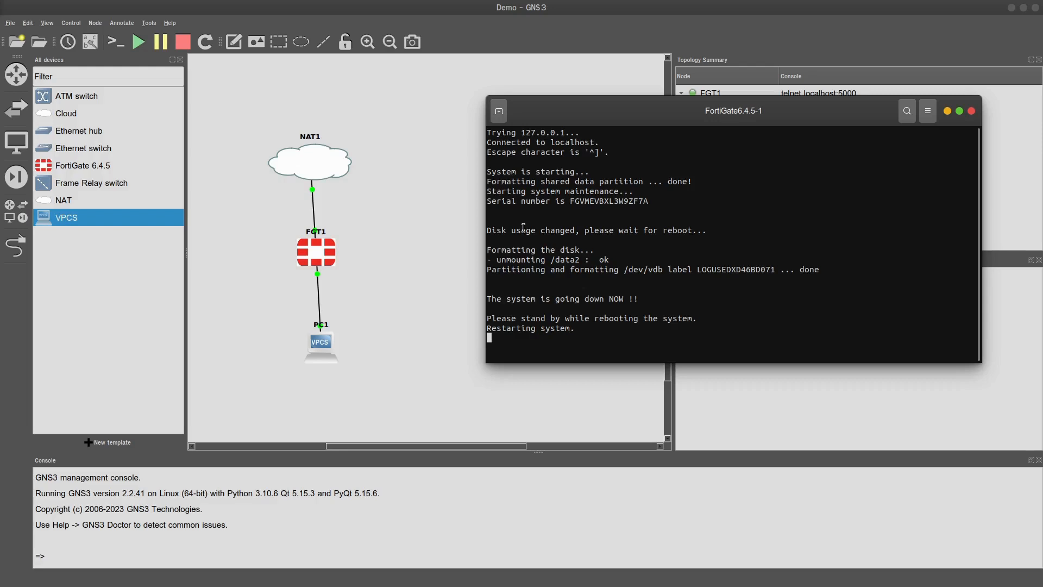
Rename the FortiGate 6.4.5 template to 'FortiGate' and bring the restarting console into view
left_click_drag(610, 114, 599, 137)
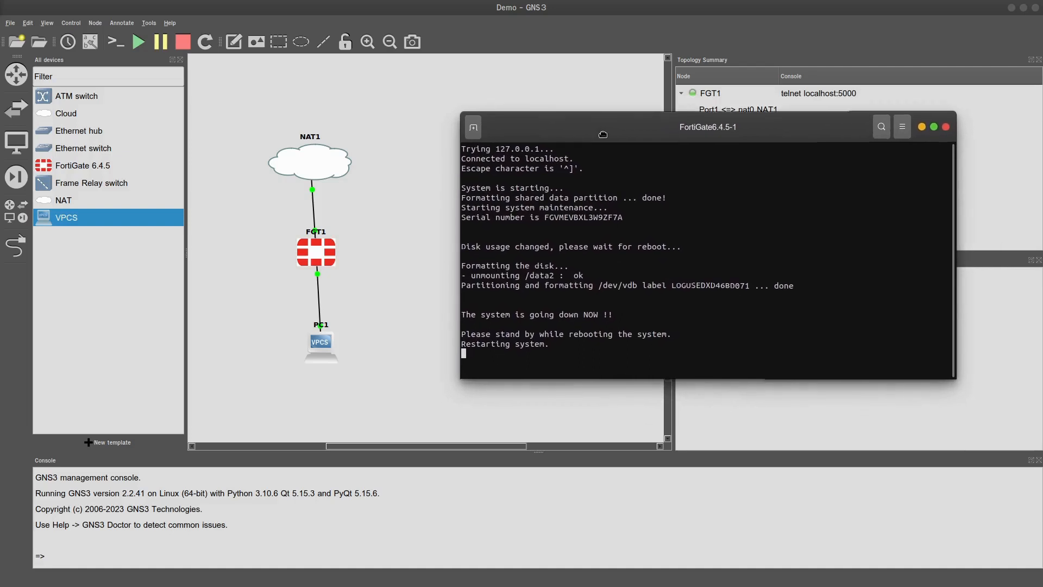
left_click(388, 225)
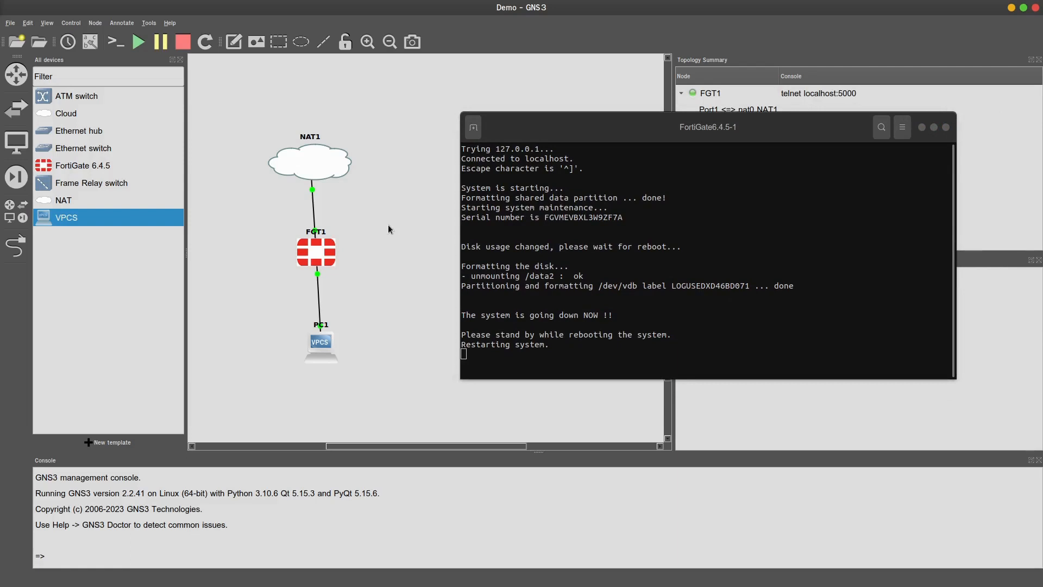
left_click(76, 165)
right_click(76, 166)
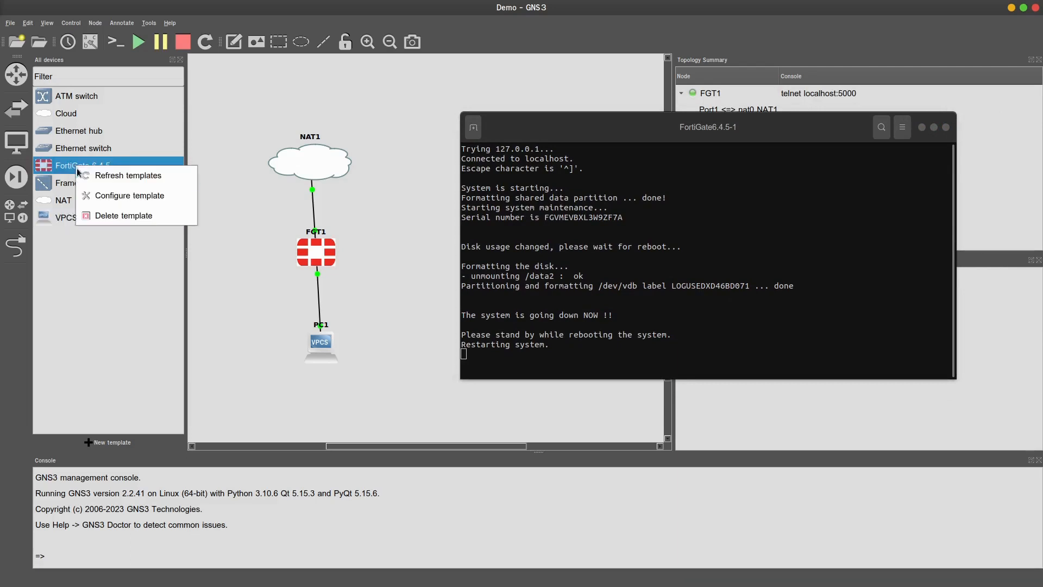
left_click(106, 194)
left_click_drag(767, 133, 923, 145)
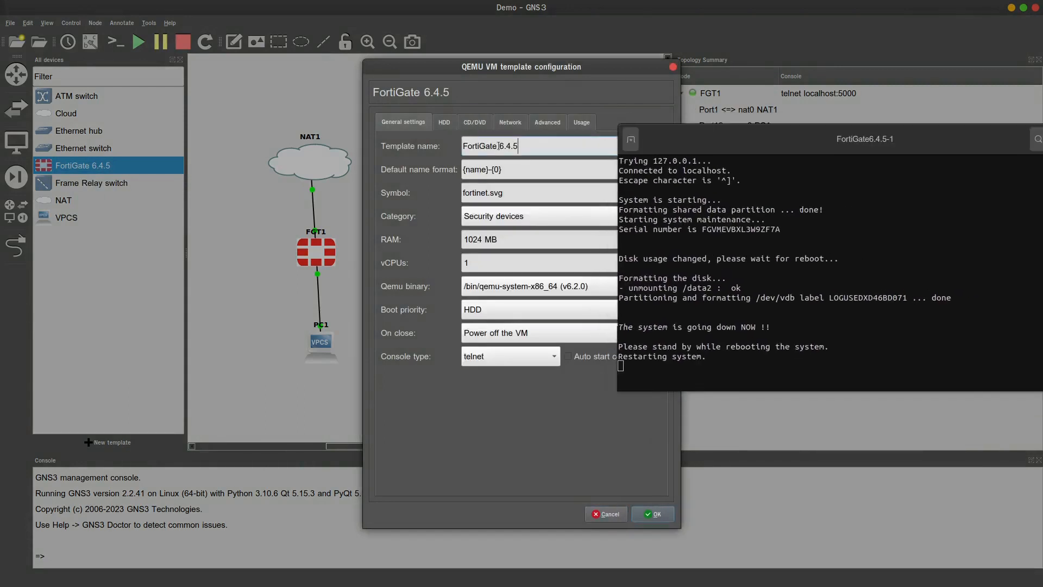
double_click(554, 147)
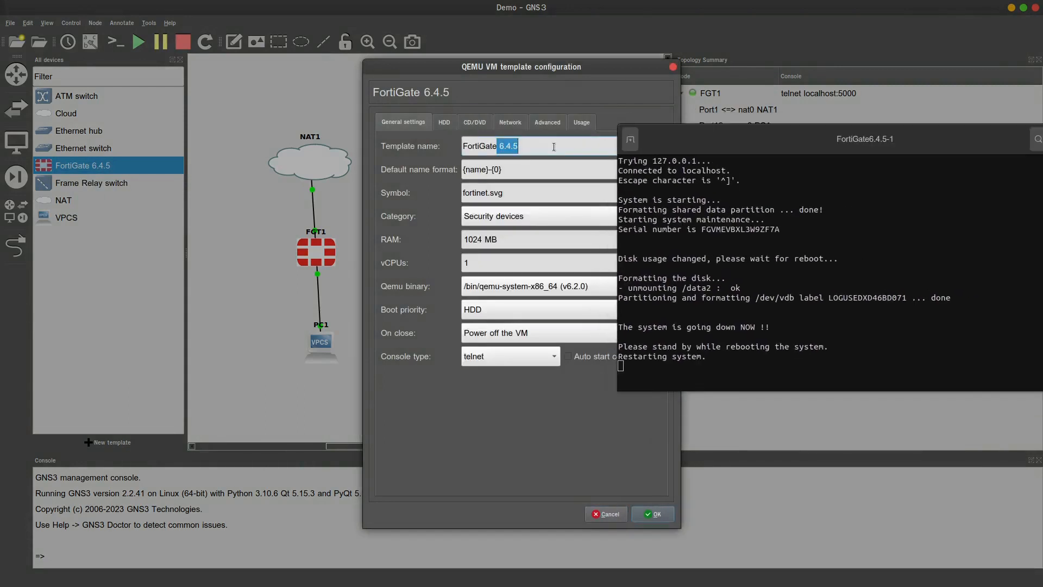
key("BackSpace")
left_click(652, 514)
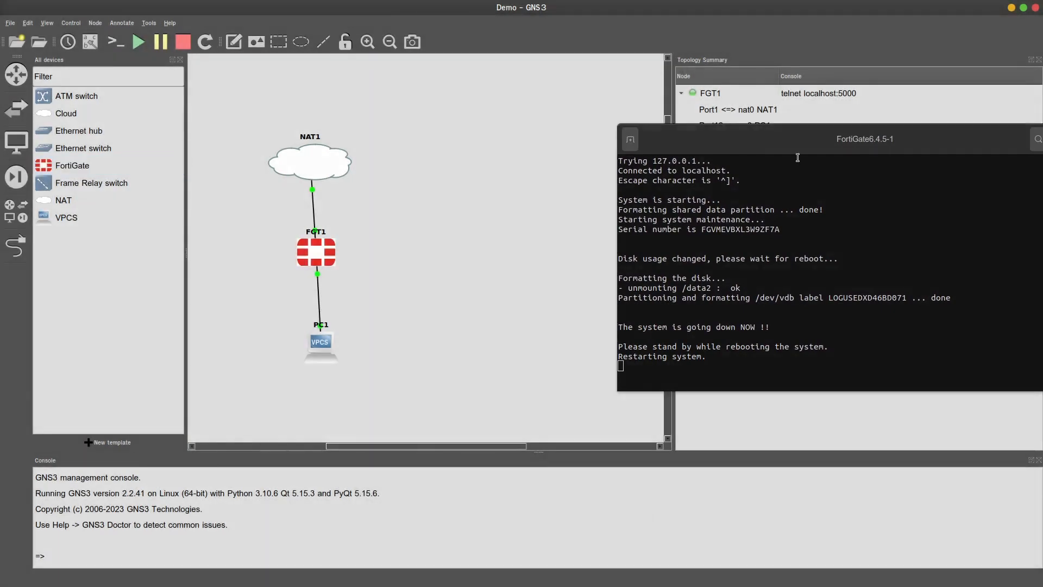
left_click_drag(812, 138, 701, 103)
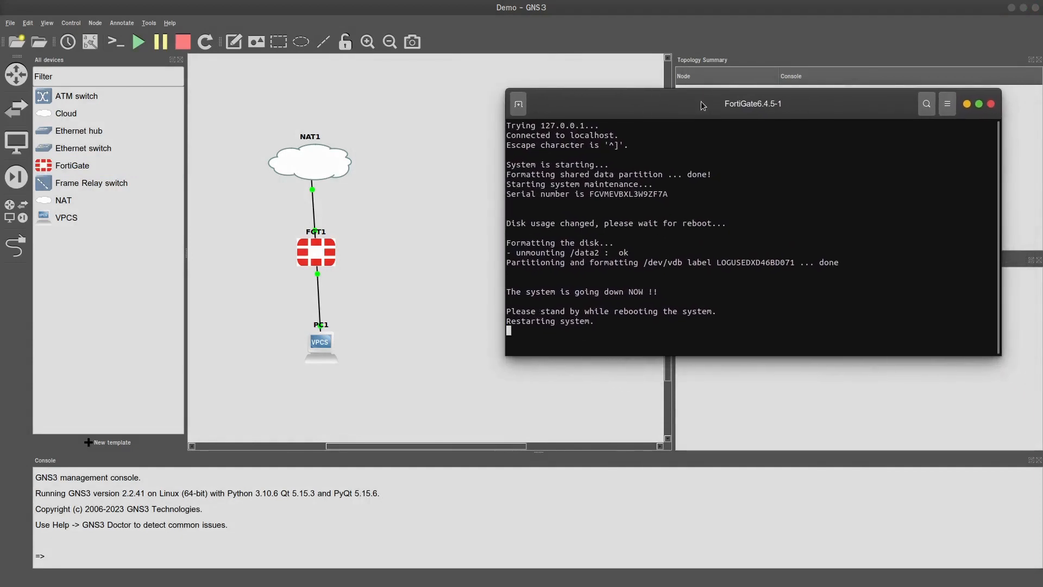
Inspect the FortiGate template's 1024 MB RAM setting and cancel without changes
left_click(77, 160)
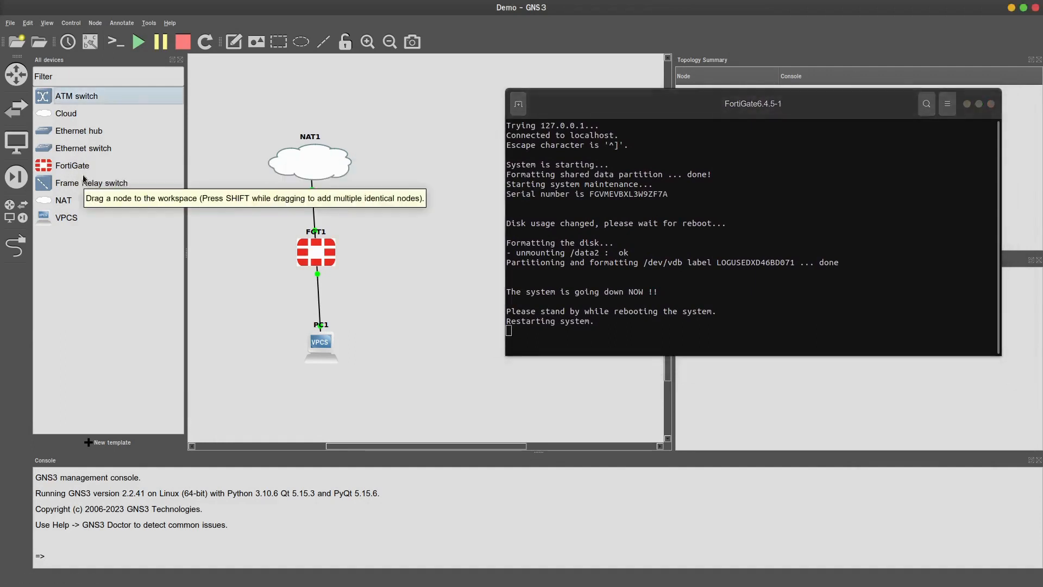
right_click(80, 166)
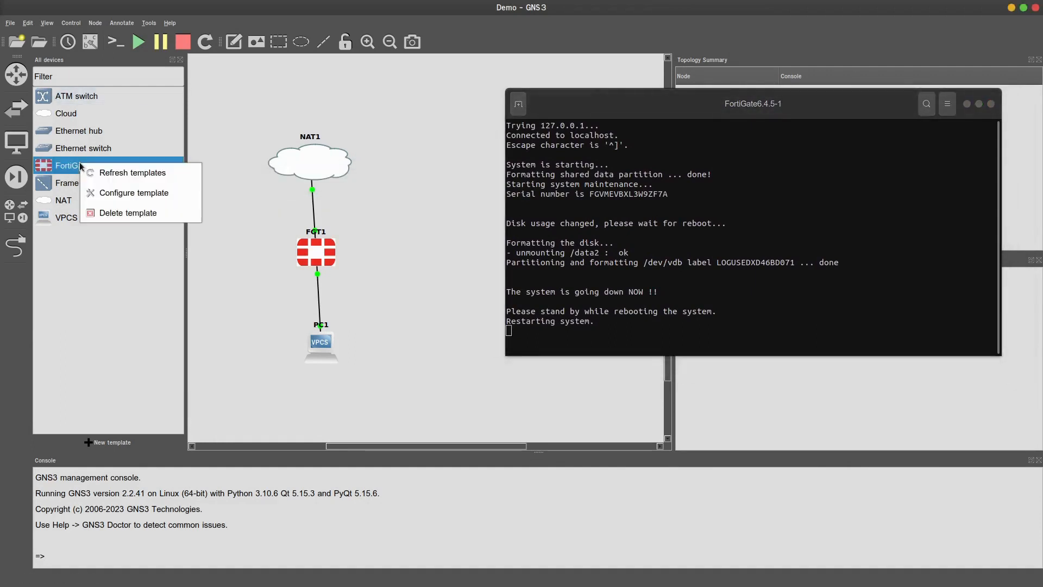
left_click(123, 193)
left_click_drag(693, 102, 867, 113)
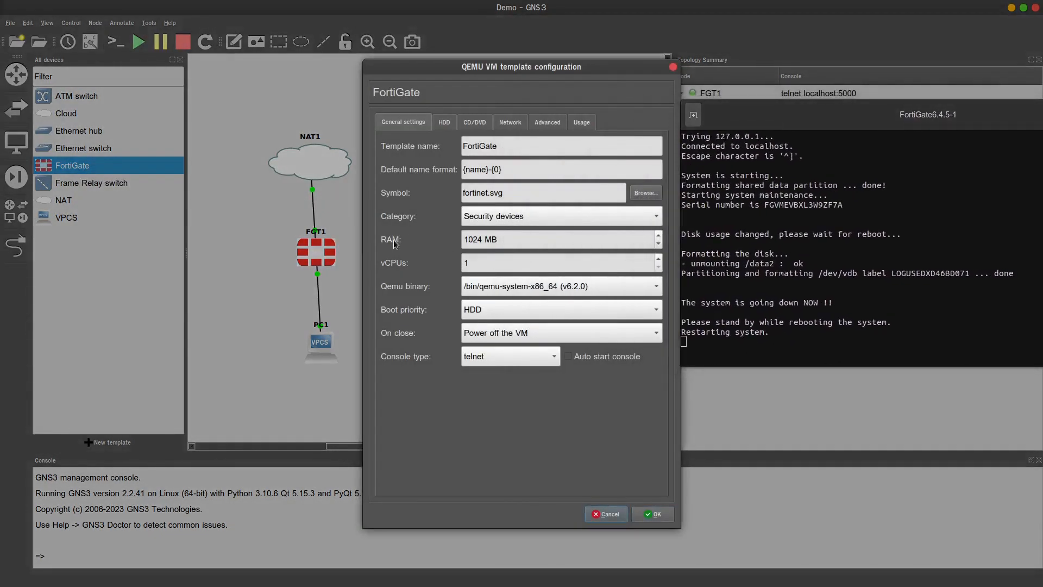
left_click(508, 240)
left_click_drag(508, 239, 459, 237)
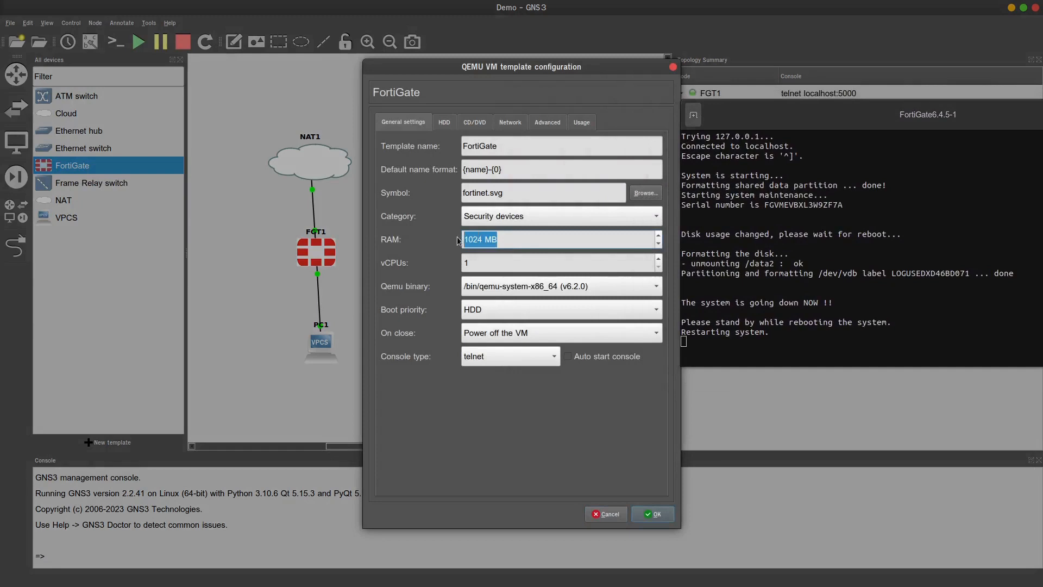
left_click(499, 241)
double_click(469, 239)
left_click(606, 514)
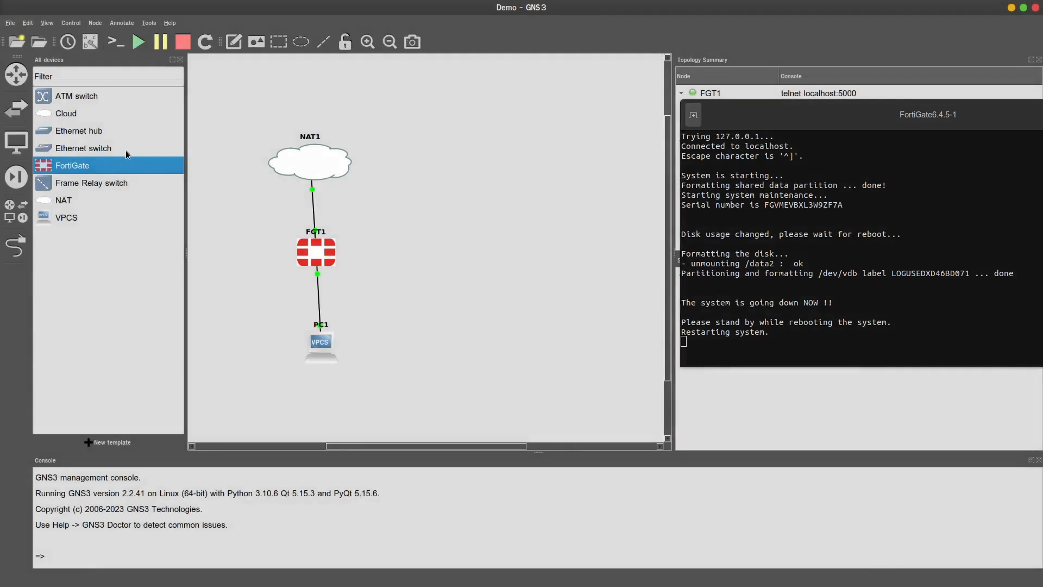
Recheck the template's RAM value, cancel again, and return the console to the centre
right_click(91, 166)
left_click(147, 196)
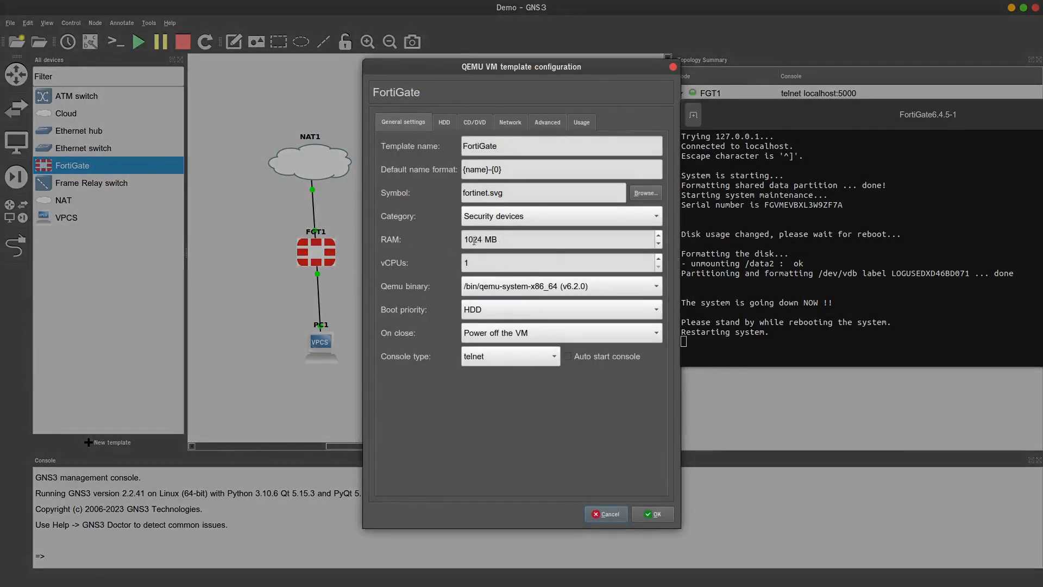
left_click_drag(476, 241, 455, 246)
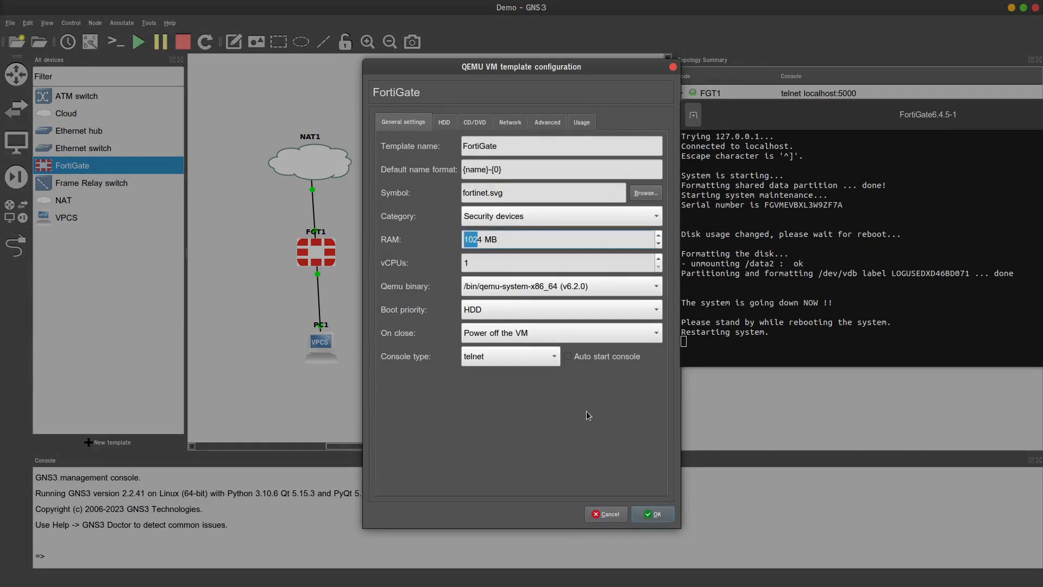
left_click(600, 520)
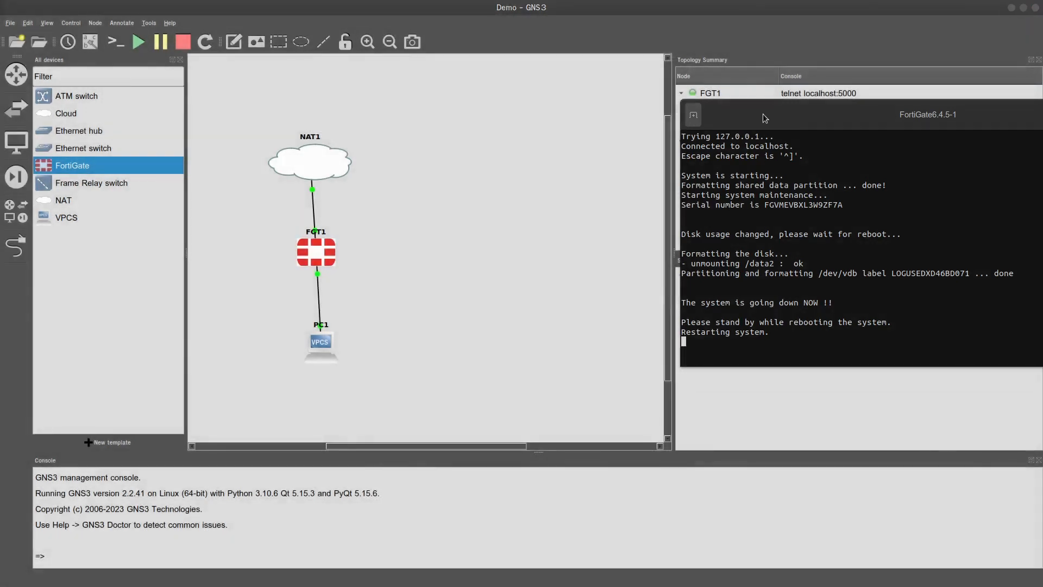
left_click_drag(763, 113, 575, 91)
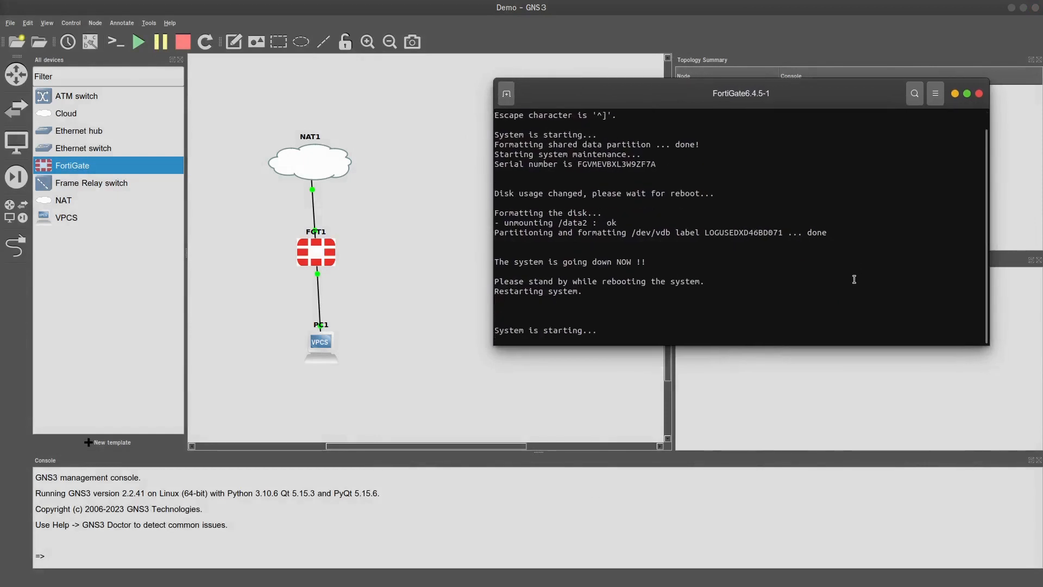
Snap the FGT1 console to the right half of the screen and refocus it while the VM reboots
left_click_drag(761, 101, 1041, 218)
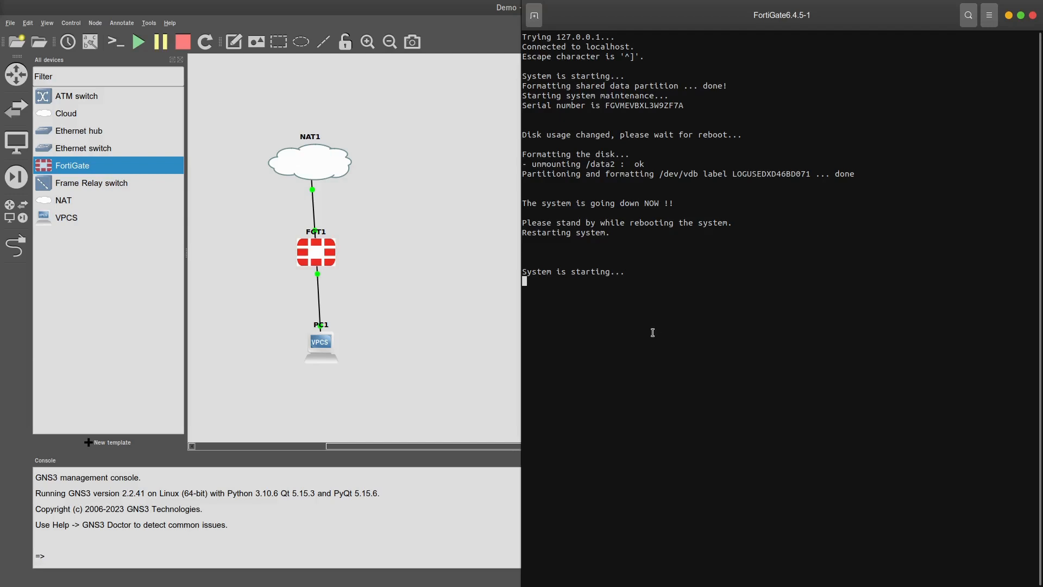
left_click(369, 307)
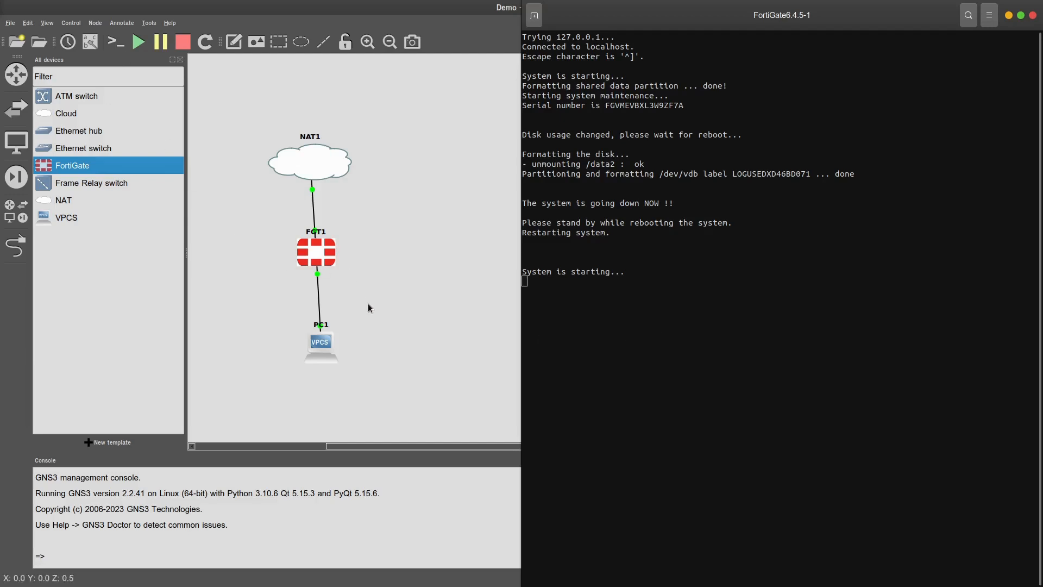
left_click(672, 337)
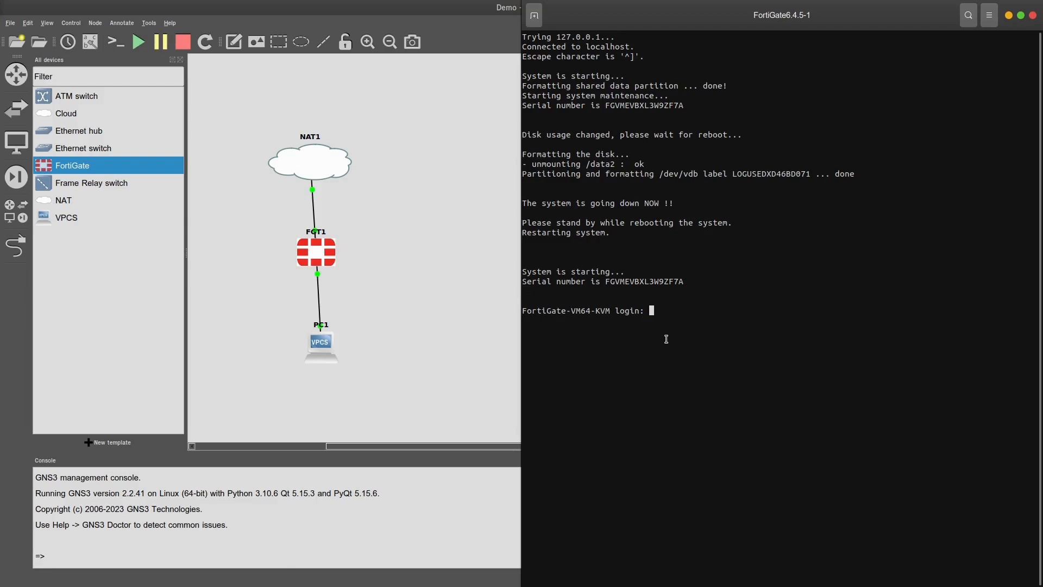
Log in to the FortiGate console as admin and set a new administrator password
type("admin")
key("Return")
key("Return")
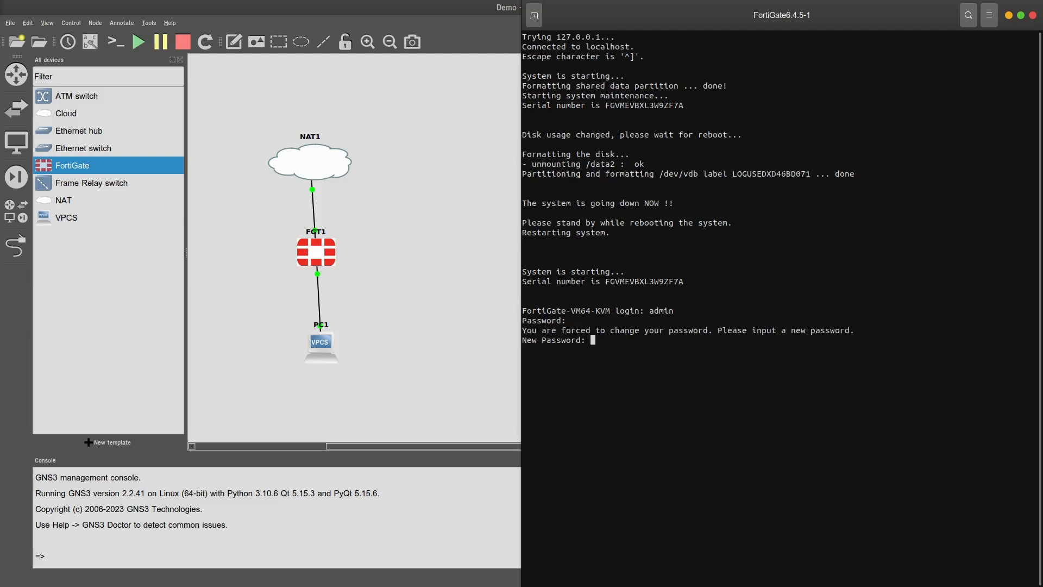
key("Return")
key("Return")
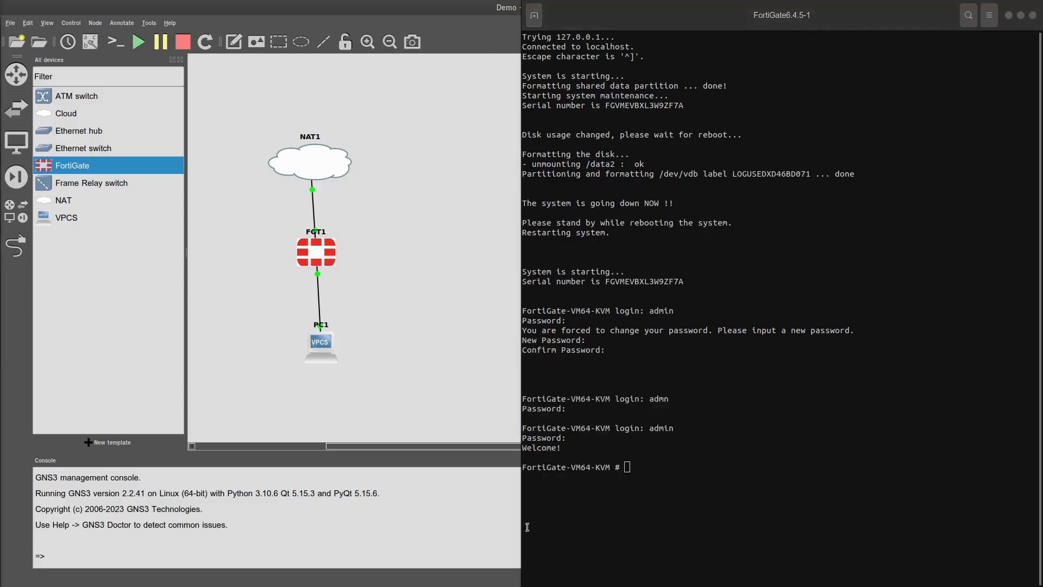
left_click(716, 530)
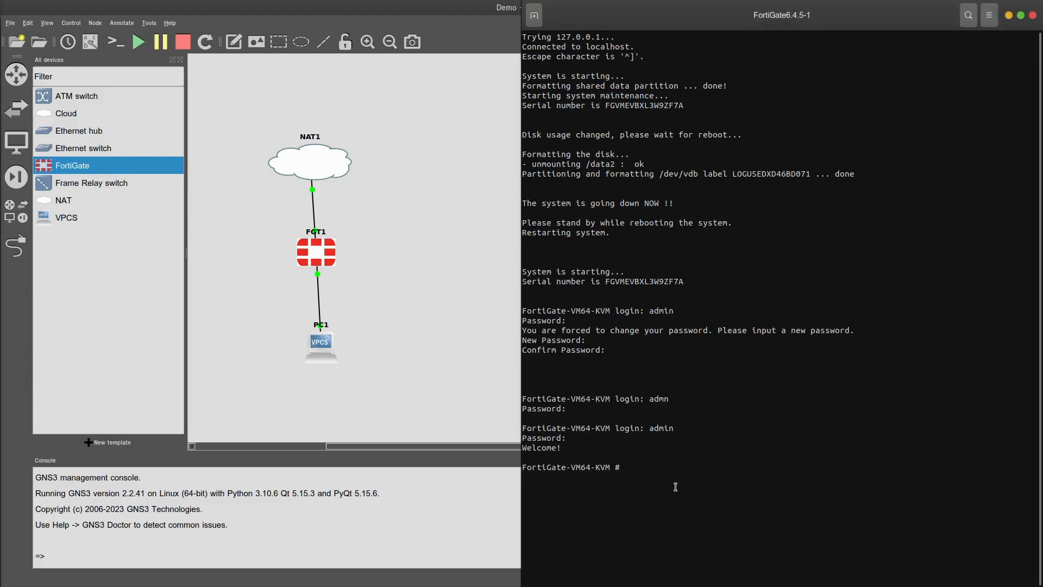
Run 'diagnose ip address list' on the FortiGate to list interface addresses
key("Return")
key("Return")
type("diagnose p")
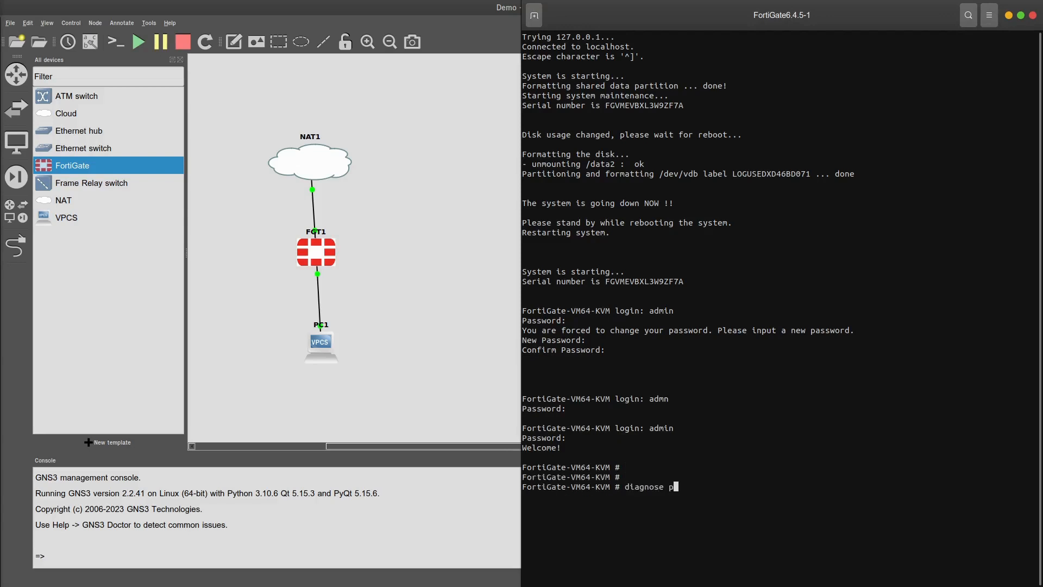
key("BackSpace")
type("ipa")
key("BackSpace")
type("address  list")
key("Return")
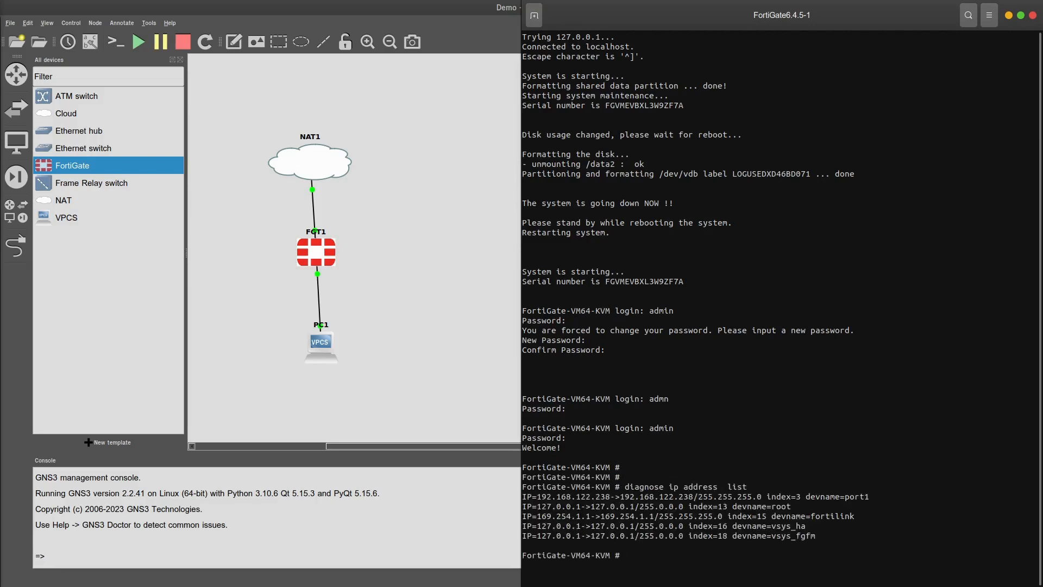
Highlight port1's address 192.168.122.238 in the output, then start a 'config' command
double_click(567, 495)
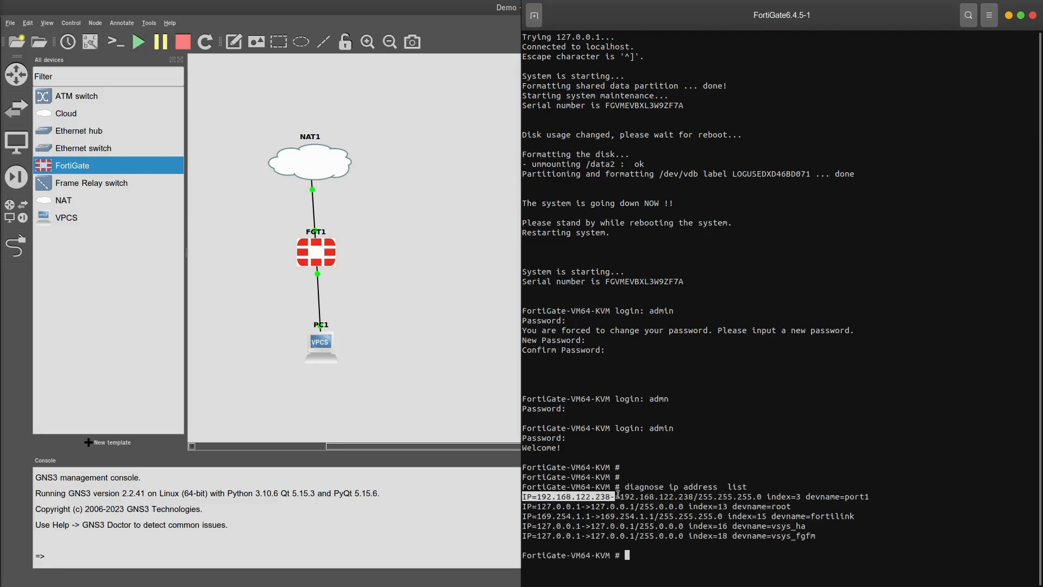
left_click(639, 449)
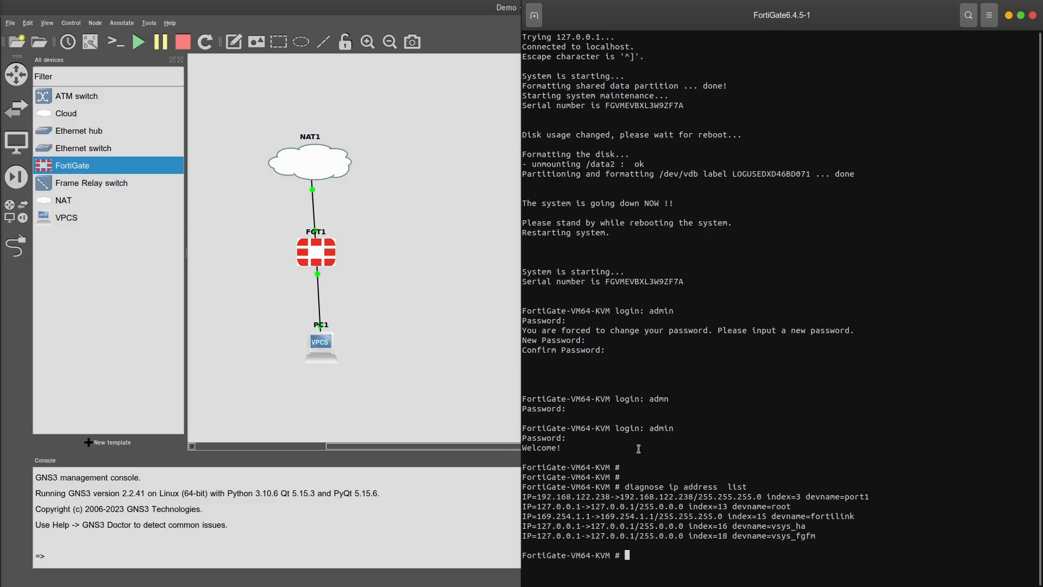
left_click_drag(537, 496, 621, 495)
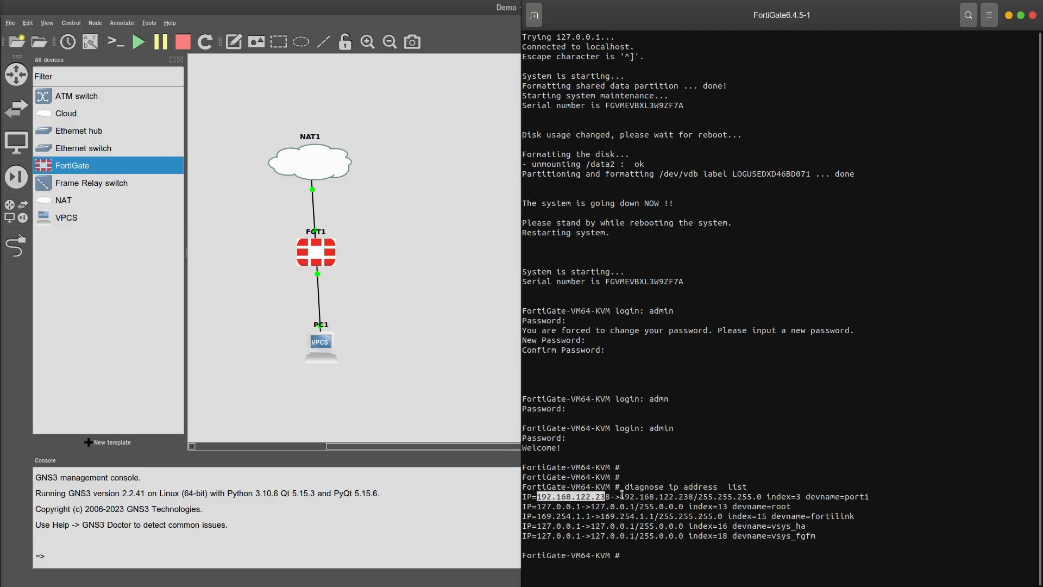
left_click_drag(882, 495, 802, 491)
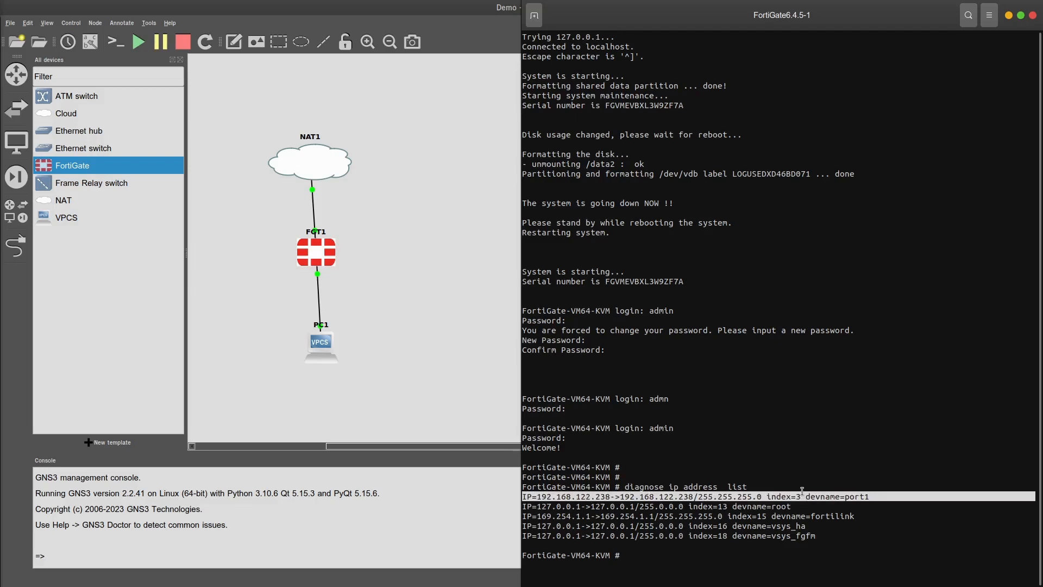
left_click(637, 459)
left_click_drag(611, 496, 543, 496)
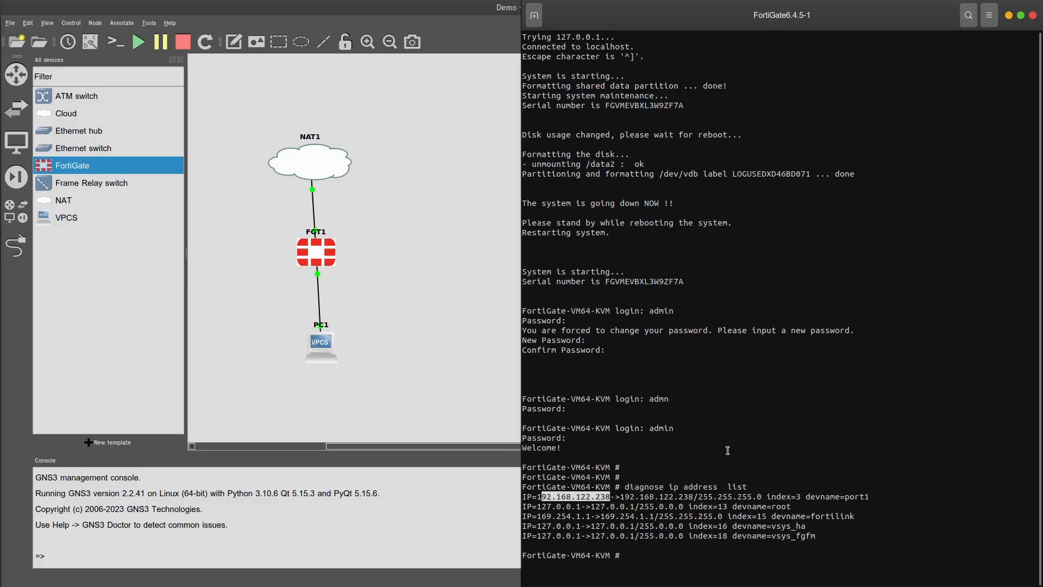
left_click(728, 450)
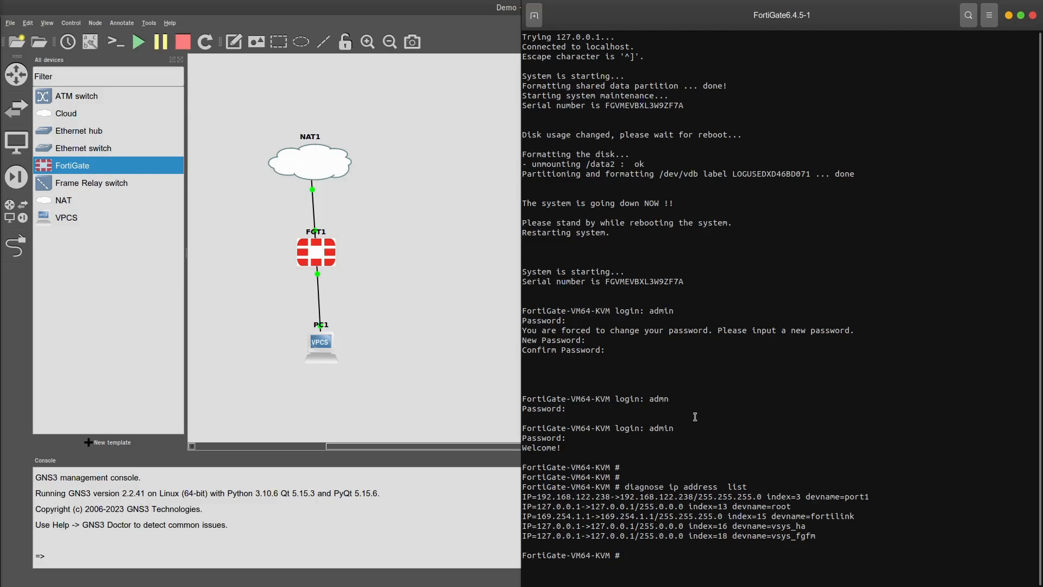
left_click_drag(609, 496, 544, 492)
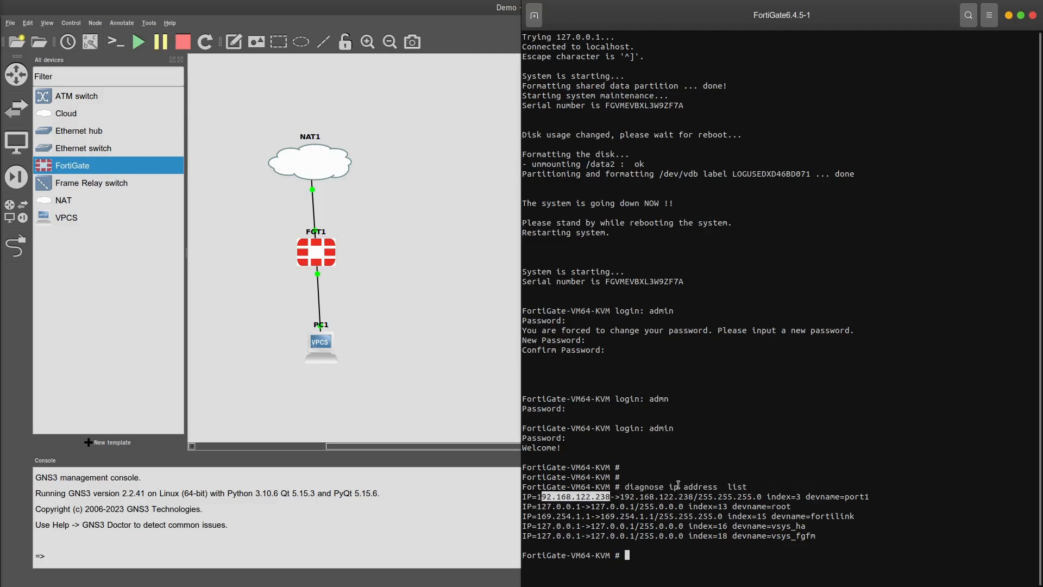
left_click(708, 456)
type("config")
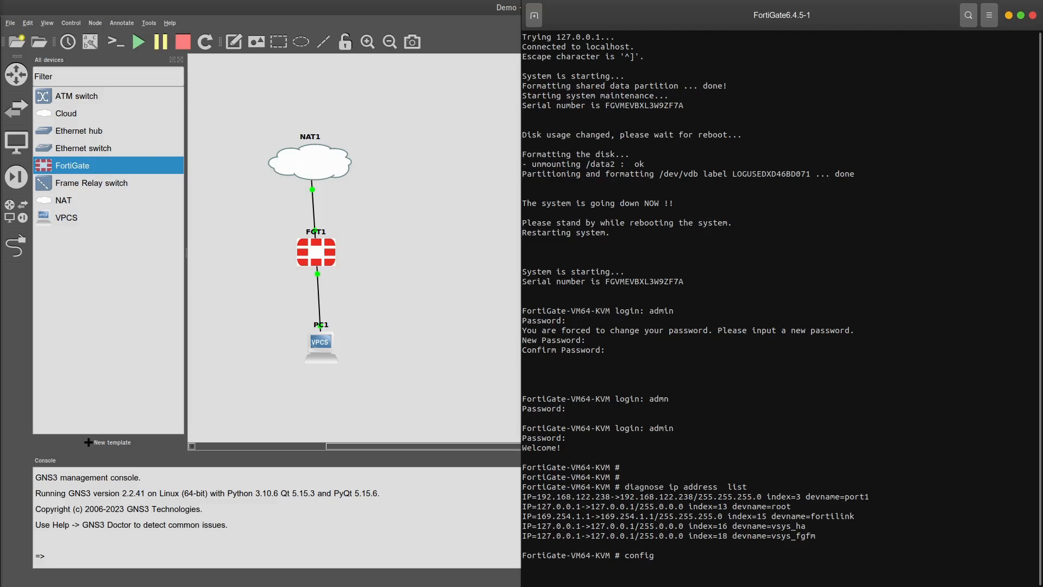
Enter 'config system interface', edit port1 and show its current settings
type("system interface")
key("Return")
type("edit")
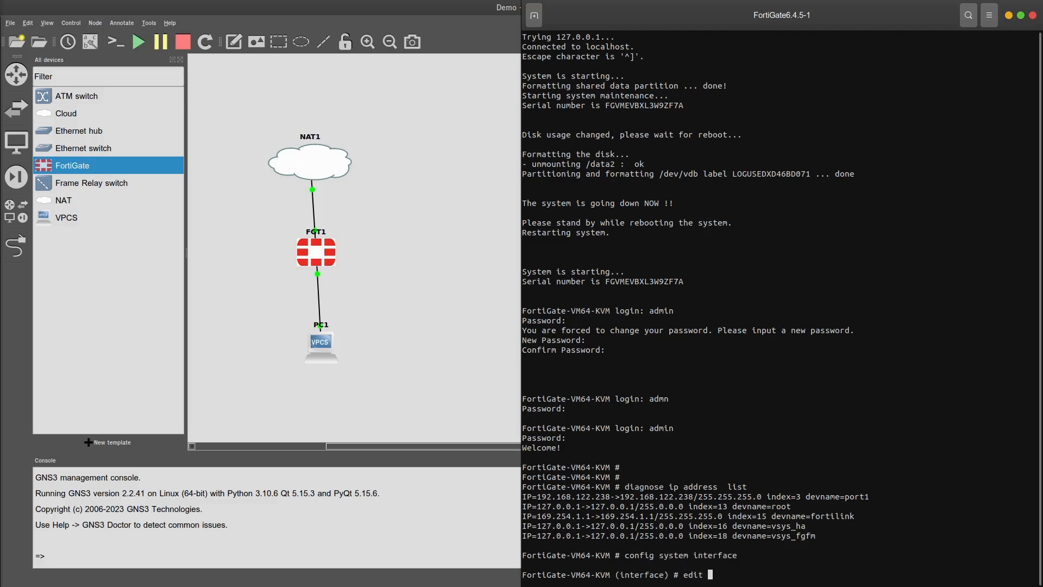
type(" port2")
key("BackSpace")
type("1")
key("Return")
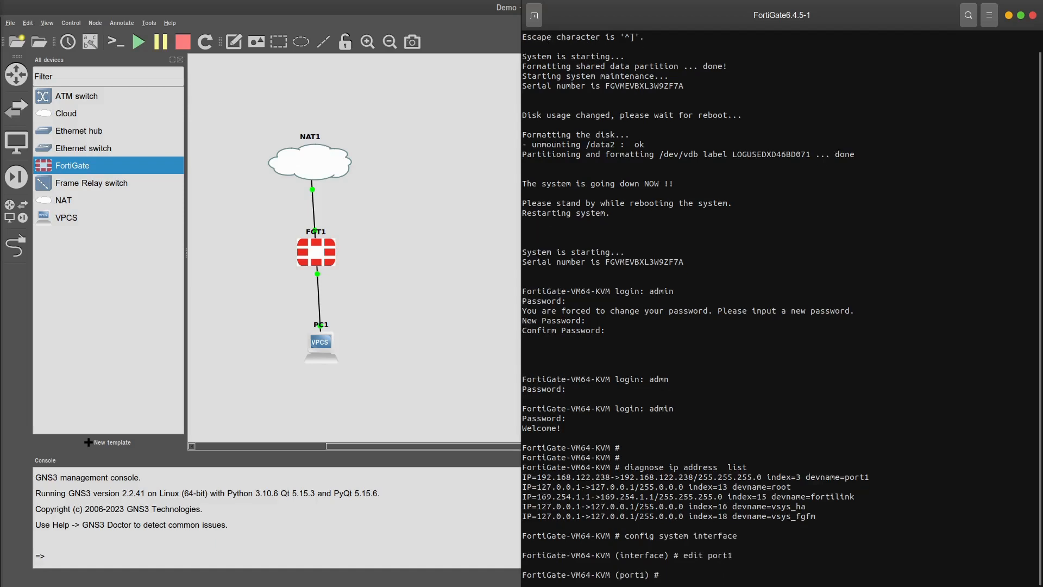
type("sh")
key("Return")
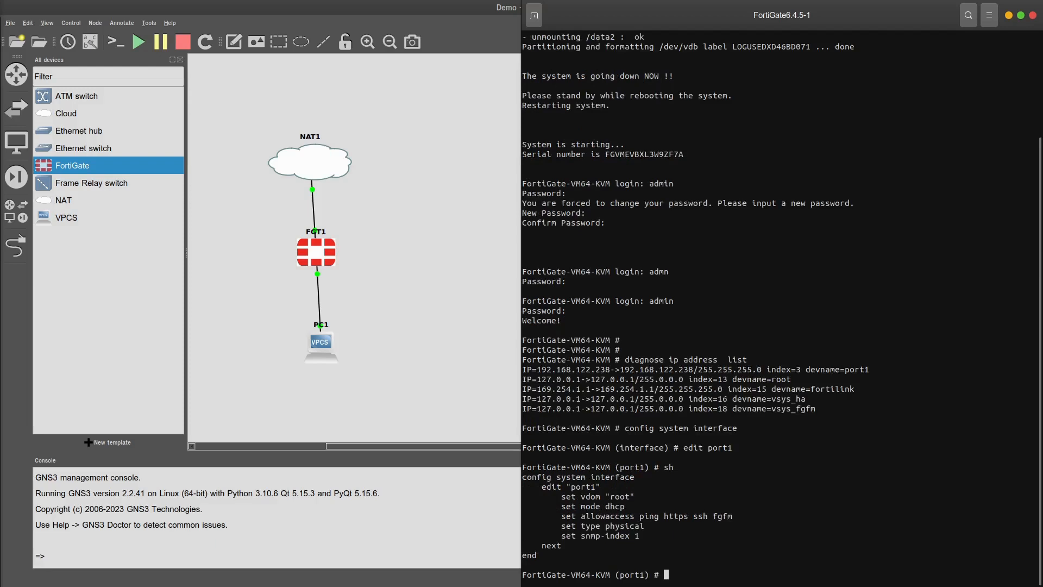
Add HTTP to port1's allowed access with 'append allowaccess http', verify, and save with 'end'
type("set a")
type("llowaccess")
key("BackSpace")
key("BackSpace")
key("BackSpace")
key("BackSpace")
key("BackSpace")
key("BackSpace")
key("BackSpace")
key("BackSpace")
key("BackSpace")
key("BackSpace")
key("BackSpace")
key("BackSpace")
key("BackSpace")
key("BackSpace")
key("BackSpace")
key("BackSpace")
type("append allowaccess https")
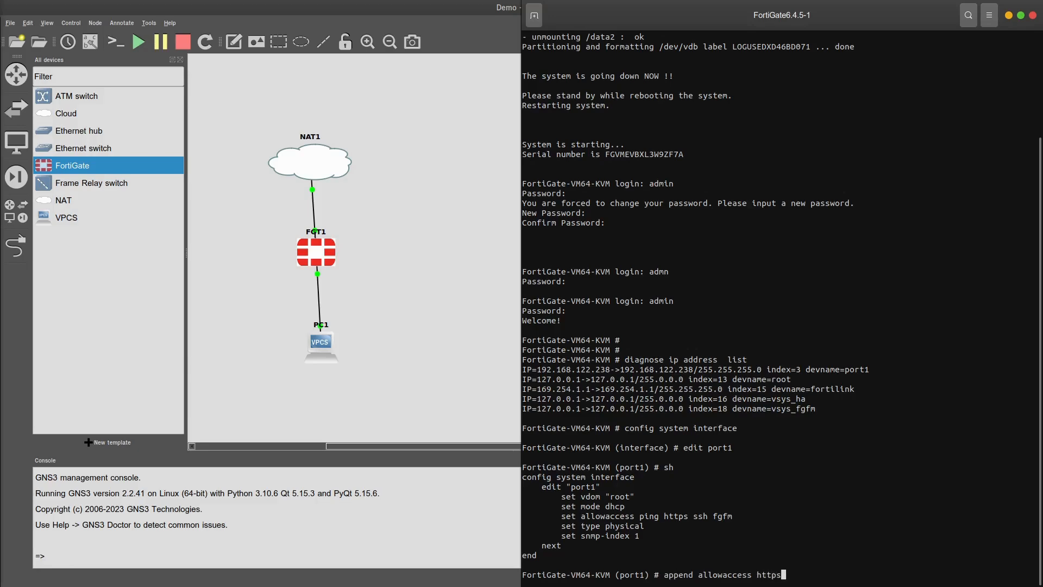
key("BackSpace")
key("Return")
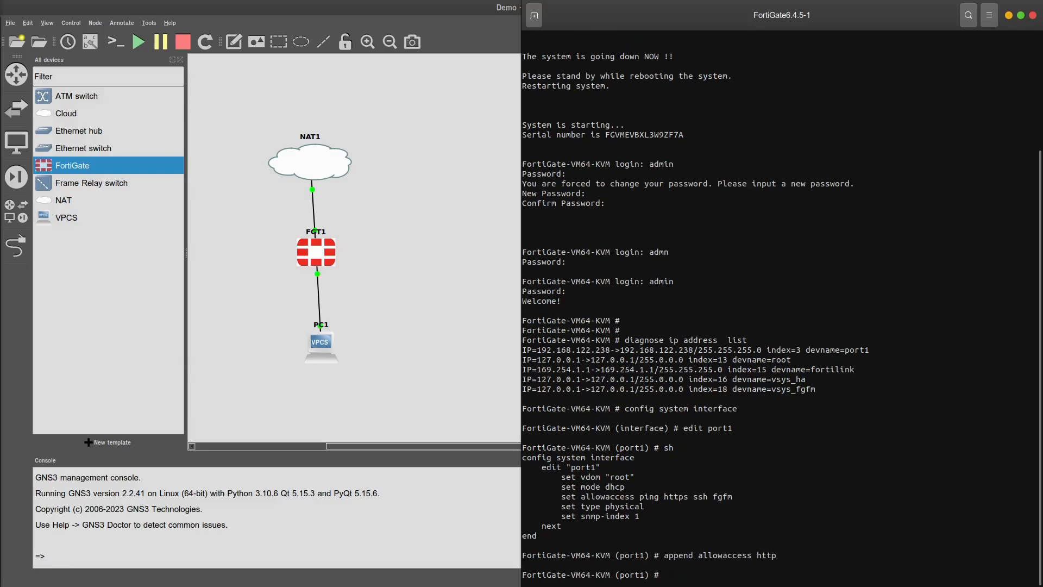
type("sh")
key("Return")
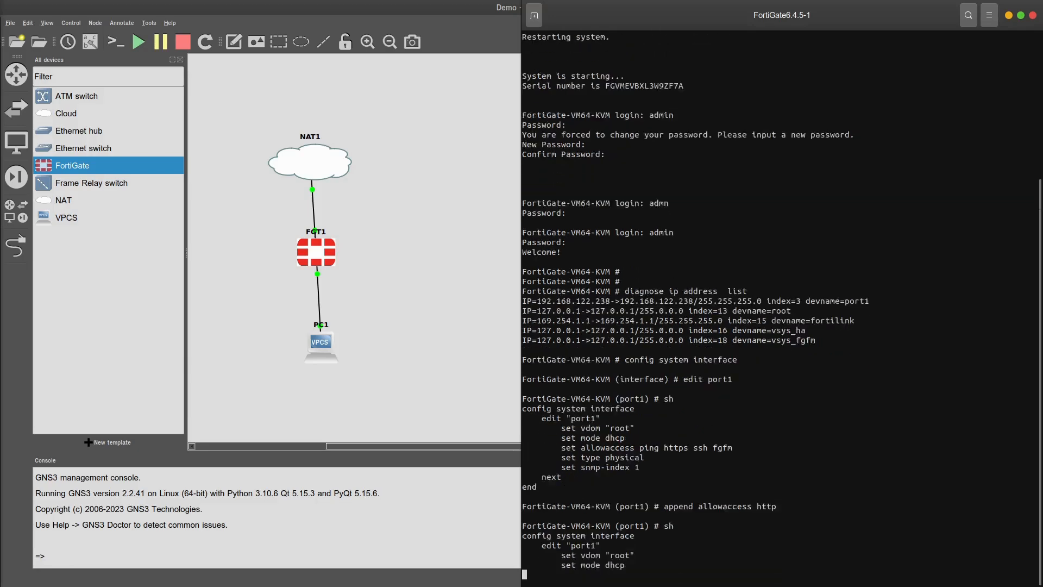
type("end")
key("Return")
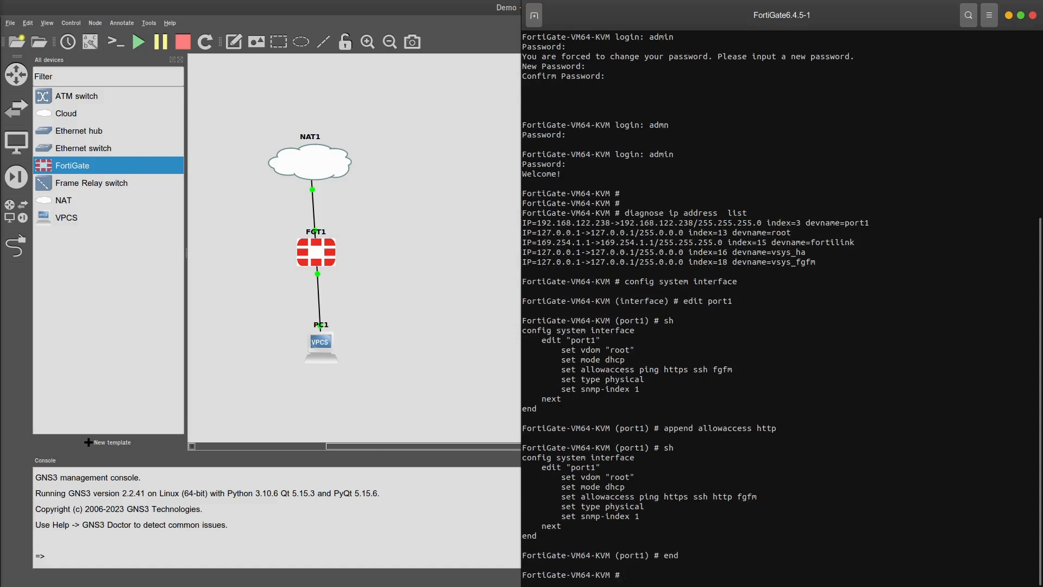
key("Return")
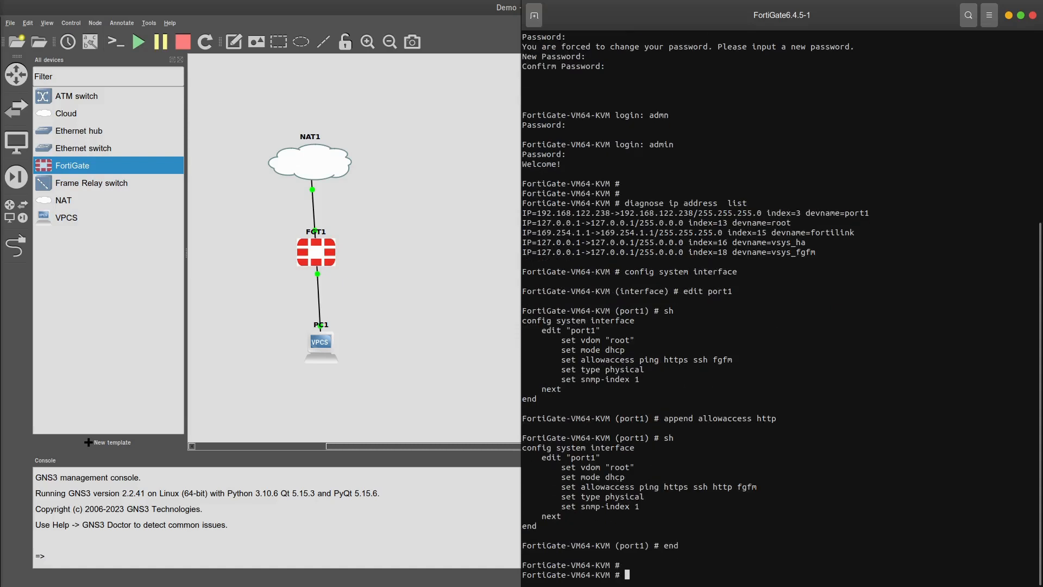
List interface addresses again and copy port1's address 192.168.122.238
type("diagnose ip address list")
key("Return")
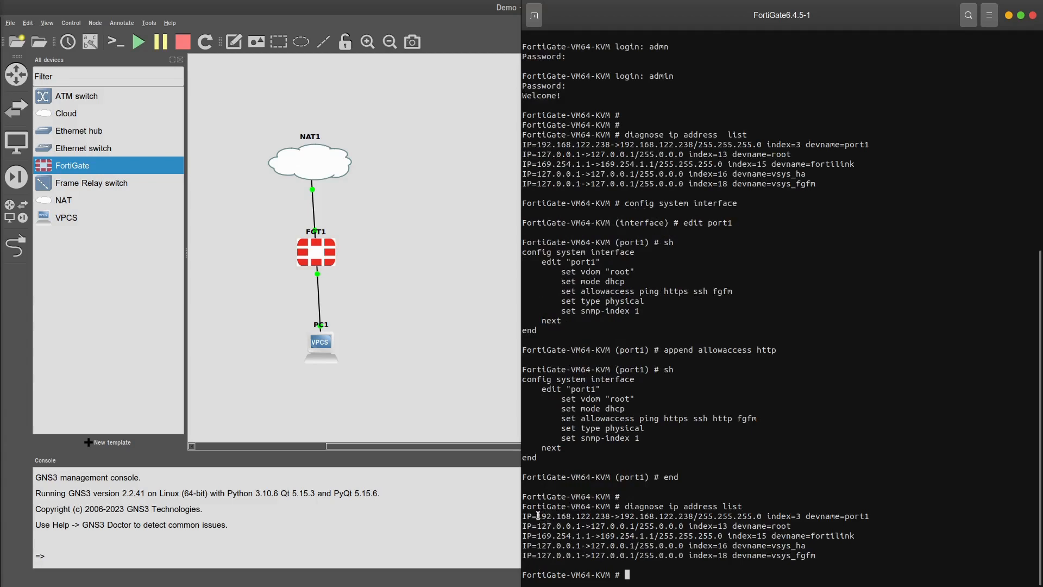
left_click_drag(538, 515, 611, 517)
right_click(600, 516)
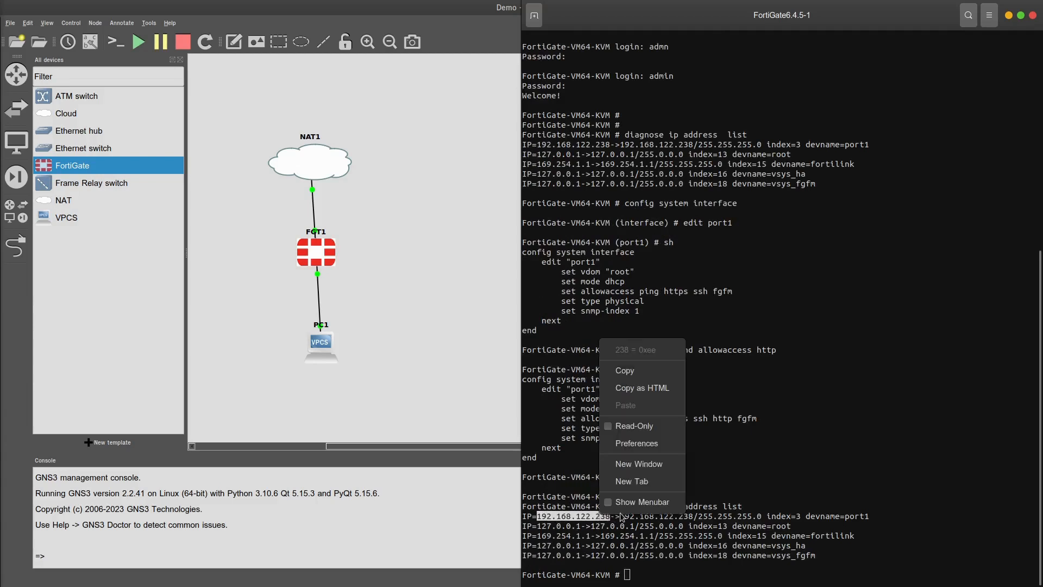
left_click(631, 371)
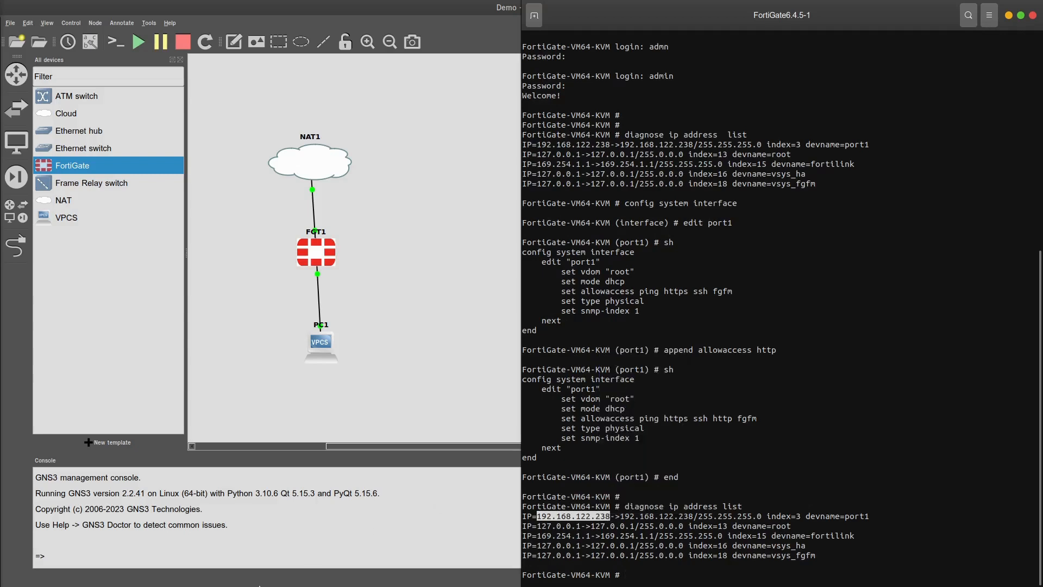
left_click(407, 563)
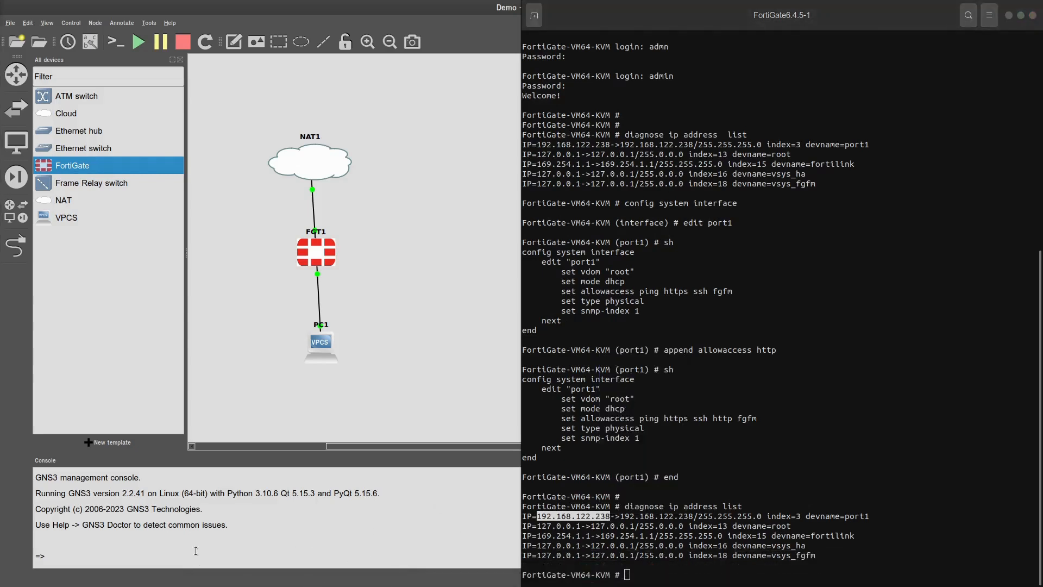
mouse_move(212, 584)
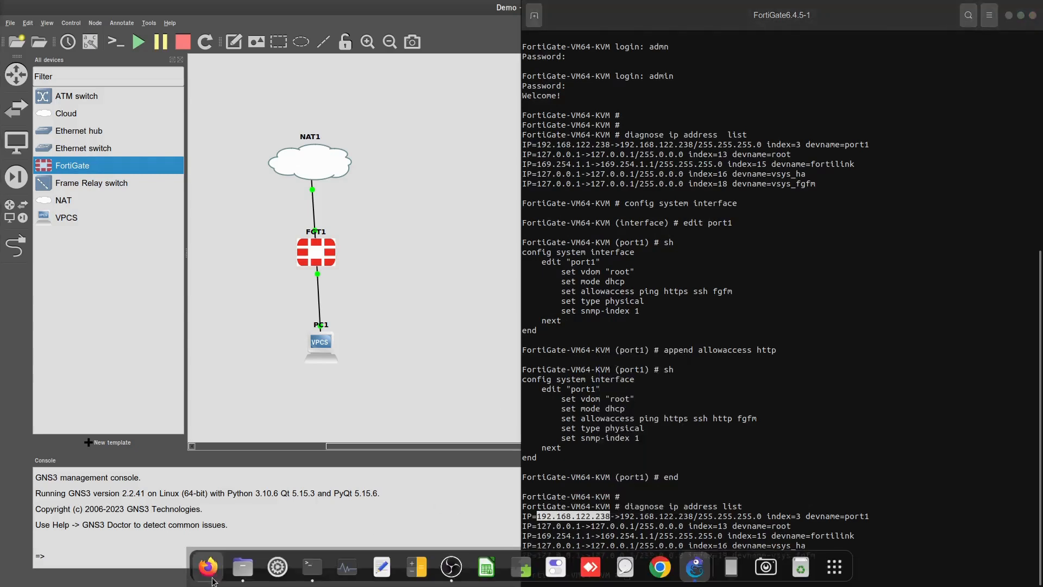
left_click(208, 569)
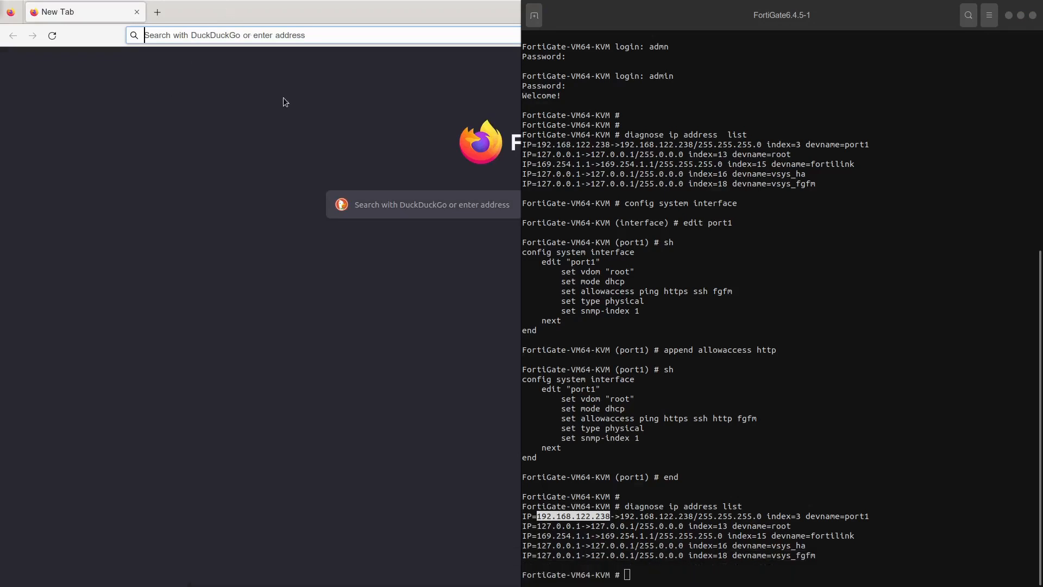
left_click(282, 35)
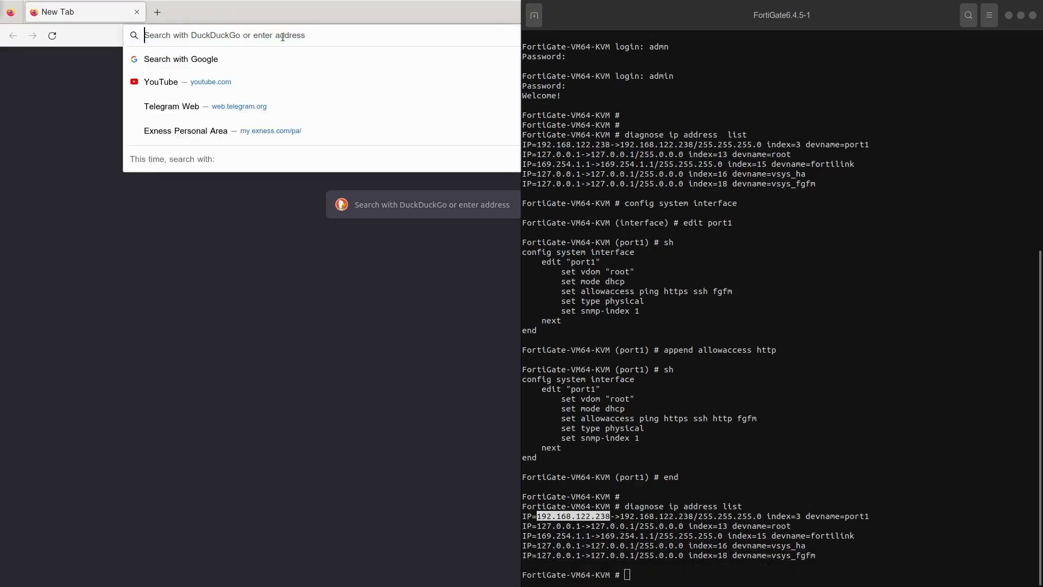
type("https://192.168.122.238")
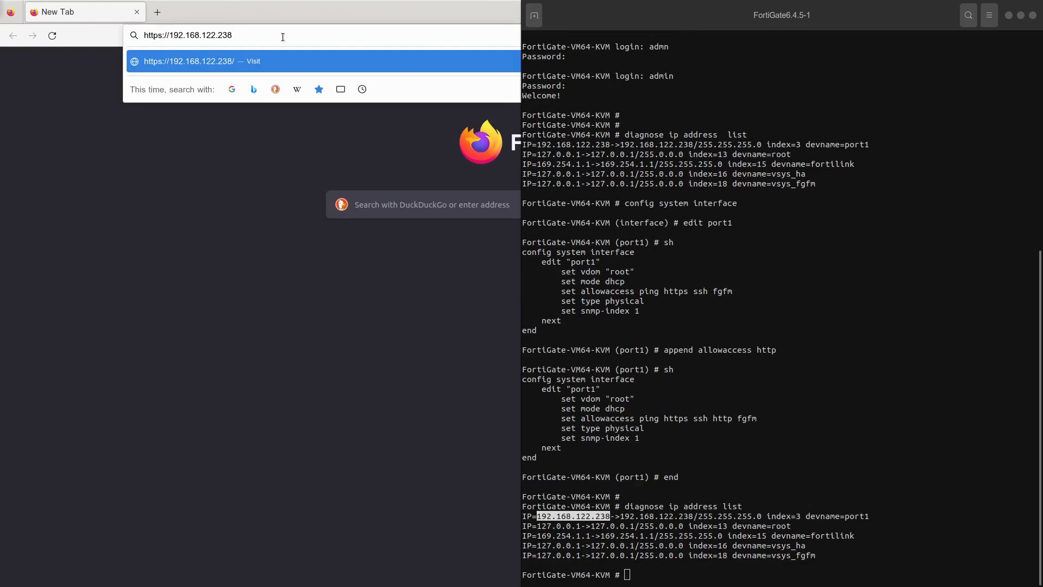
key("Left")
key("Left")
key("Left")
key("Left")
key("Left")
key("Left")
key("Left")
key("Left")
key("Left")
key("Left")
key("Left")
key("Left")
key("Left")
key("Left")
key("Left")
key("Left")
key("BackSpace")
key("Return")
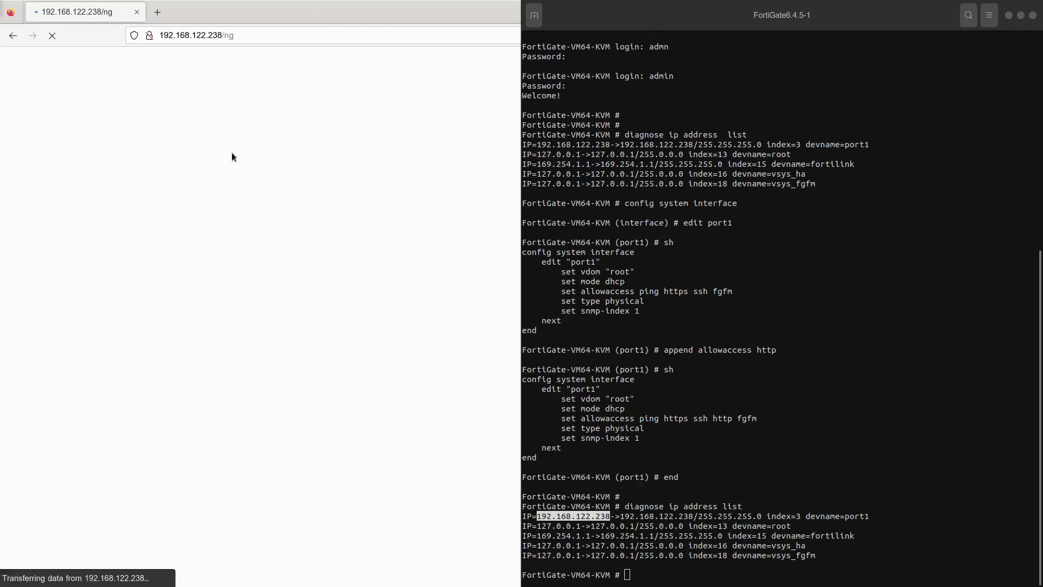
Bring the Firefox window with the FortiGate login page in front of the terminal
right_click(740, 20)
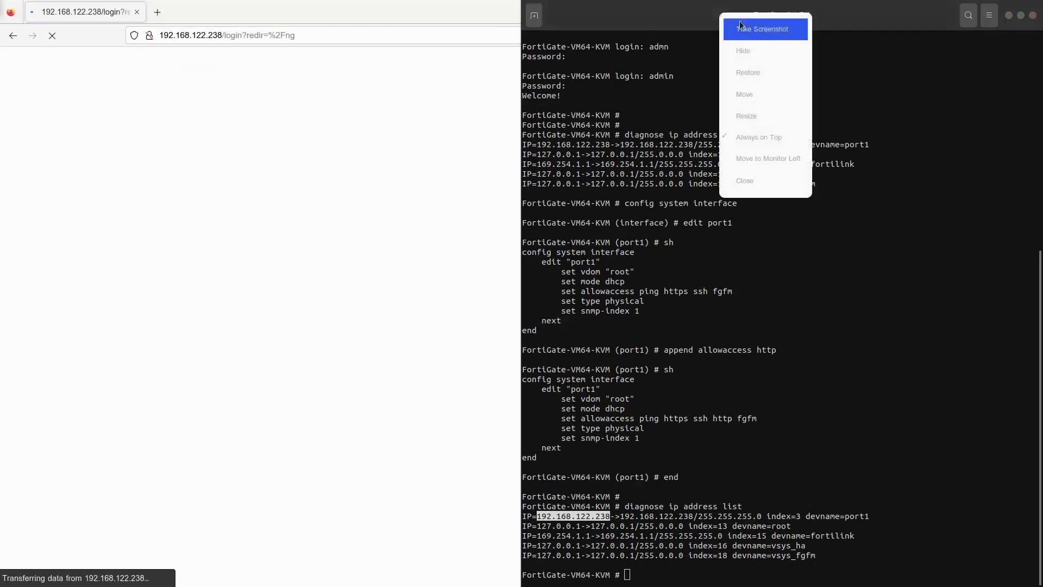
left_click(763, 142)
left_click(454, 285)
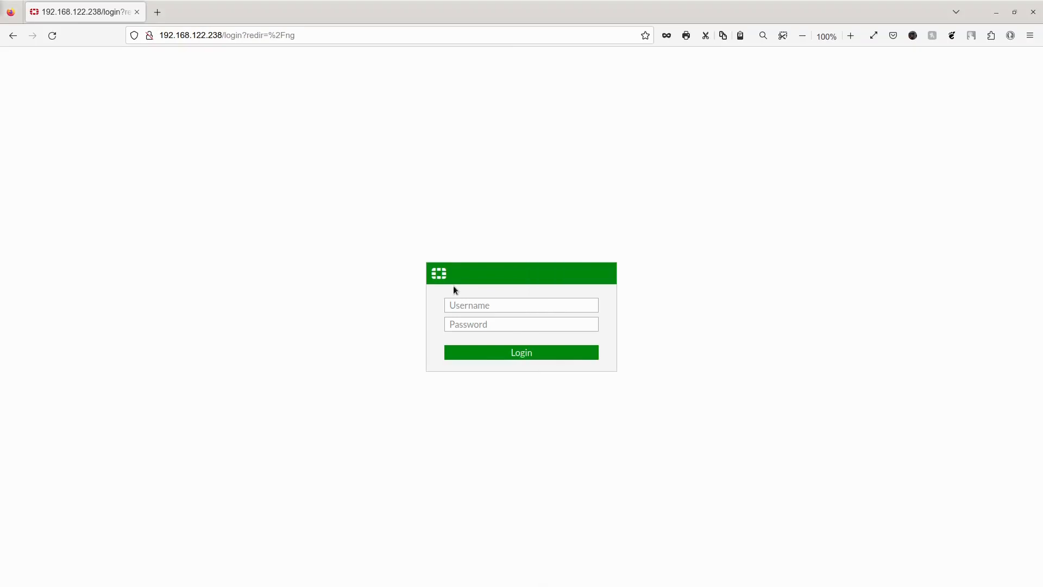
Sign in to the FortiGate web GUI with the admin account and its password
left_click(468, 302)
type("admin")
key("Tab")
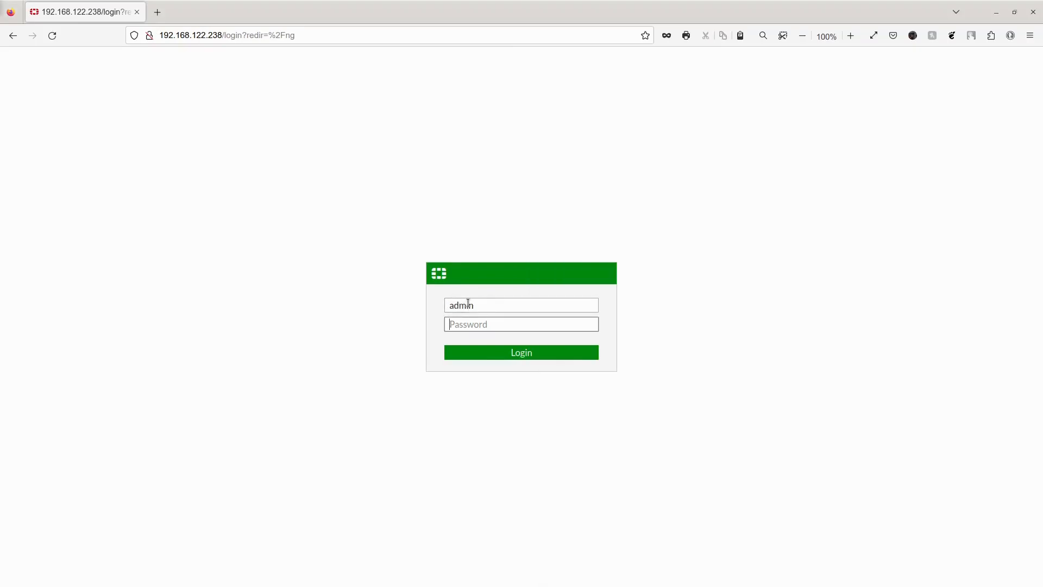
type("admin")
key("Return")
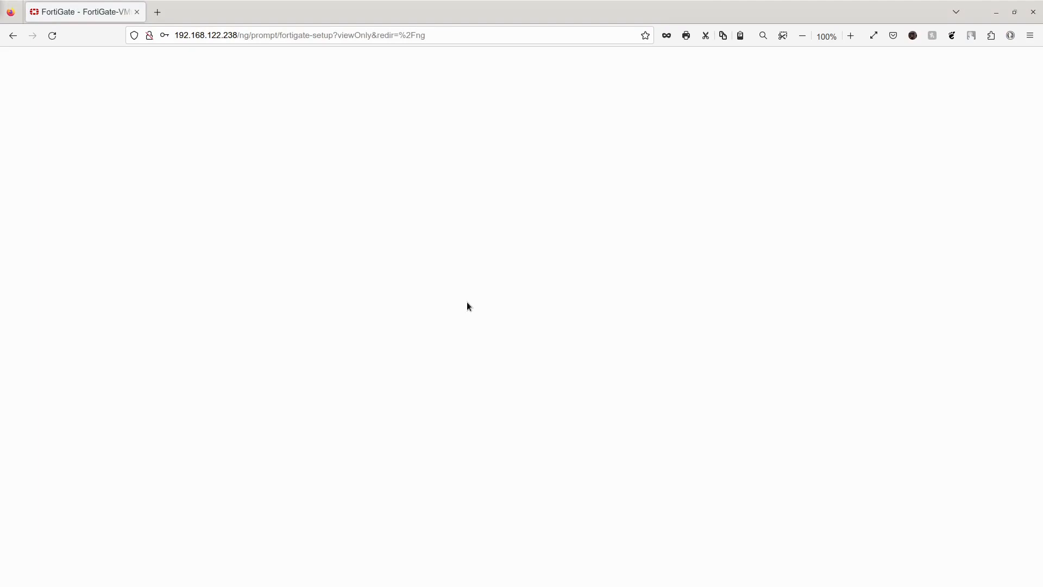
Postpone the setup prompt and dismiss the what's-new notice with Don't show again
left_click(556, 383)
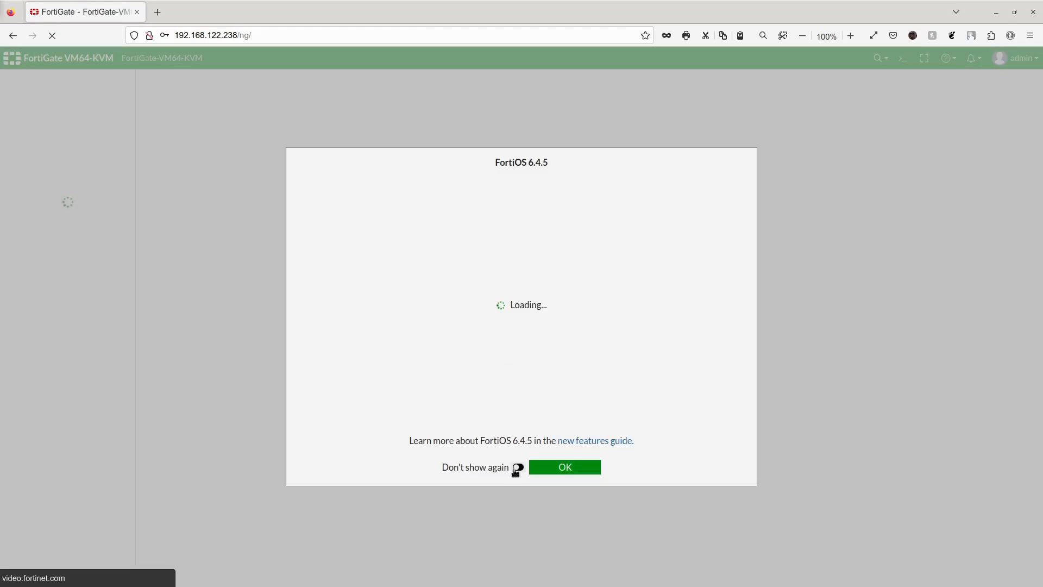
left_click(517, 469)
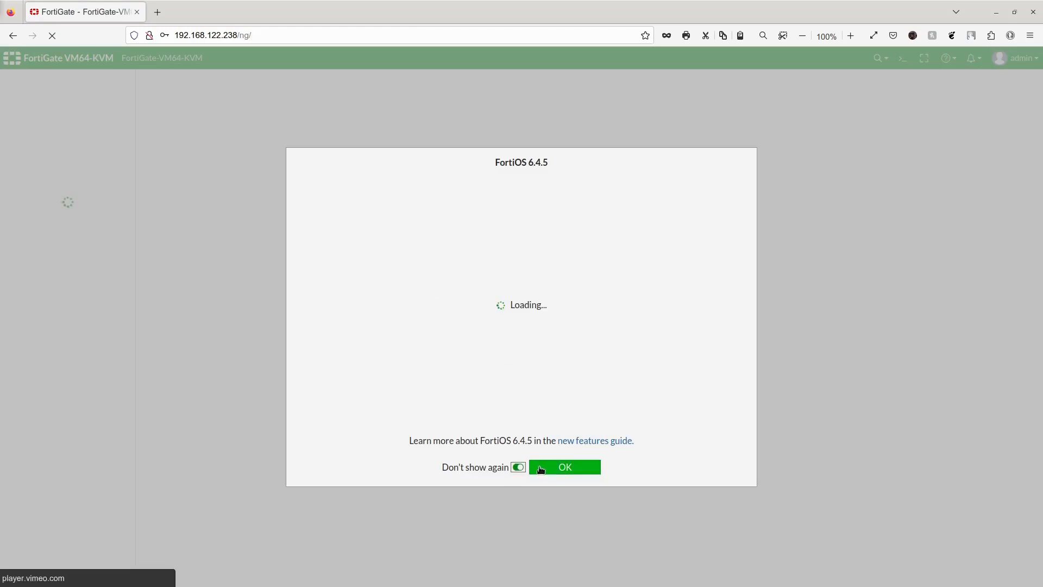
left_click(543, 469)
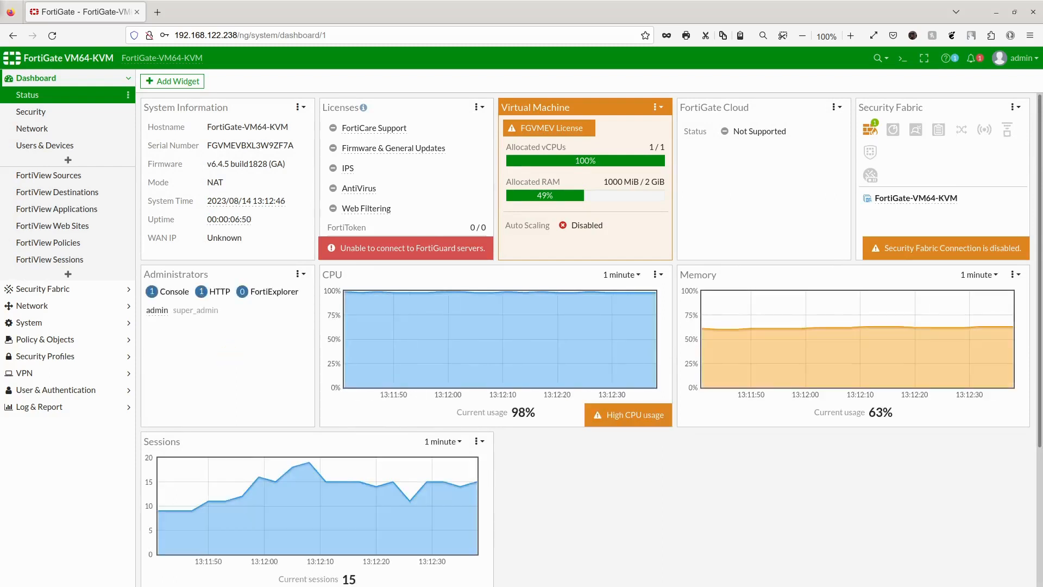
Open Network > Interfaces and select the port1 row at 192.168.122.238/255.255.255.0
left_click(79, 305)
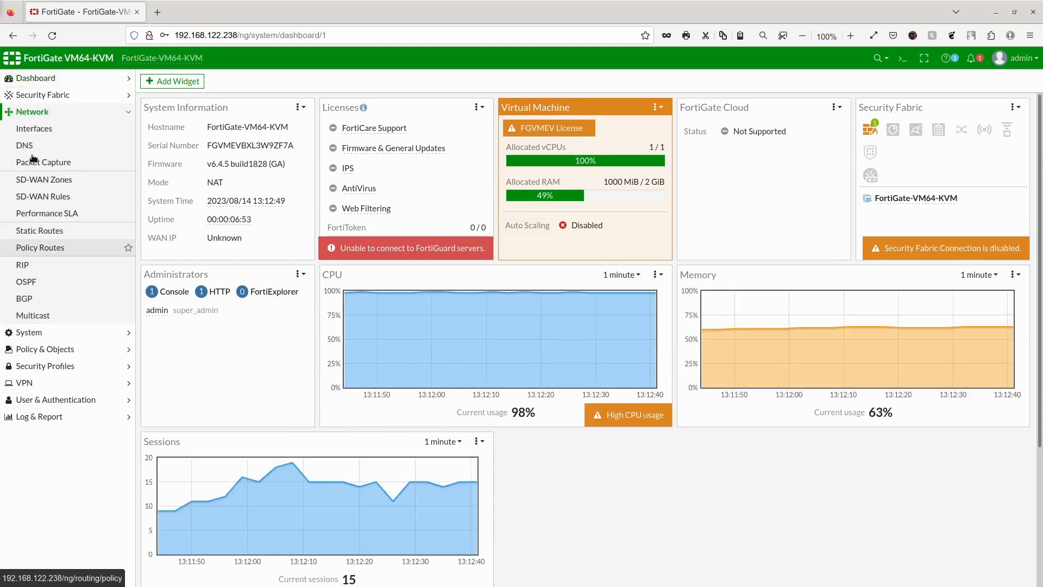
left_click(33, 160)
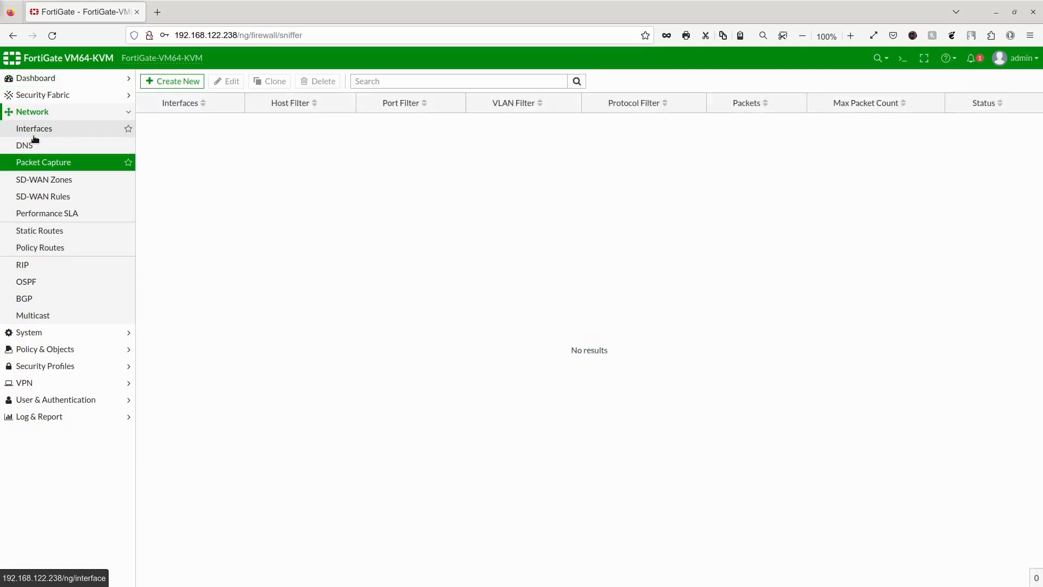
left_click(34, 136)
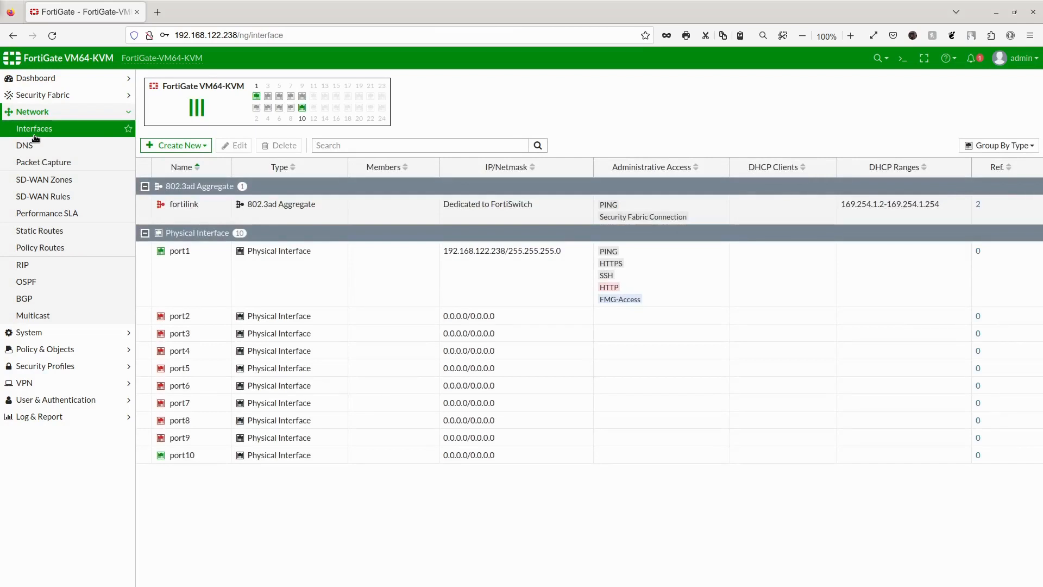
left_click(440, 265)
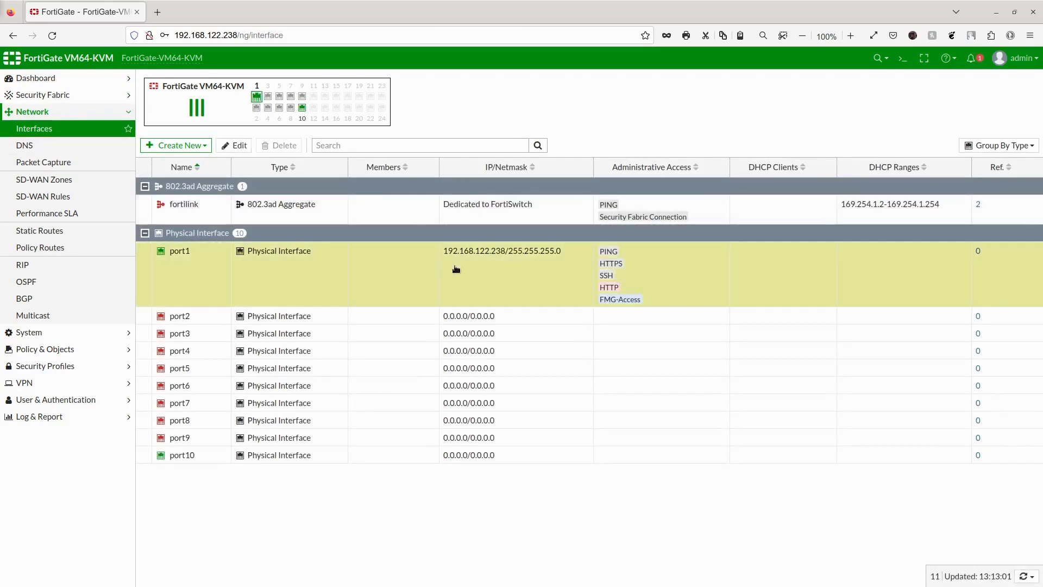